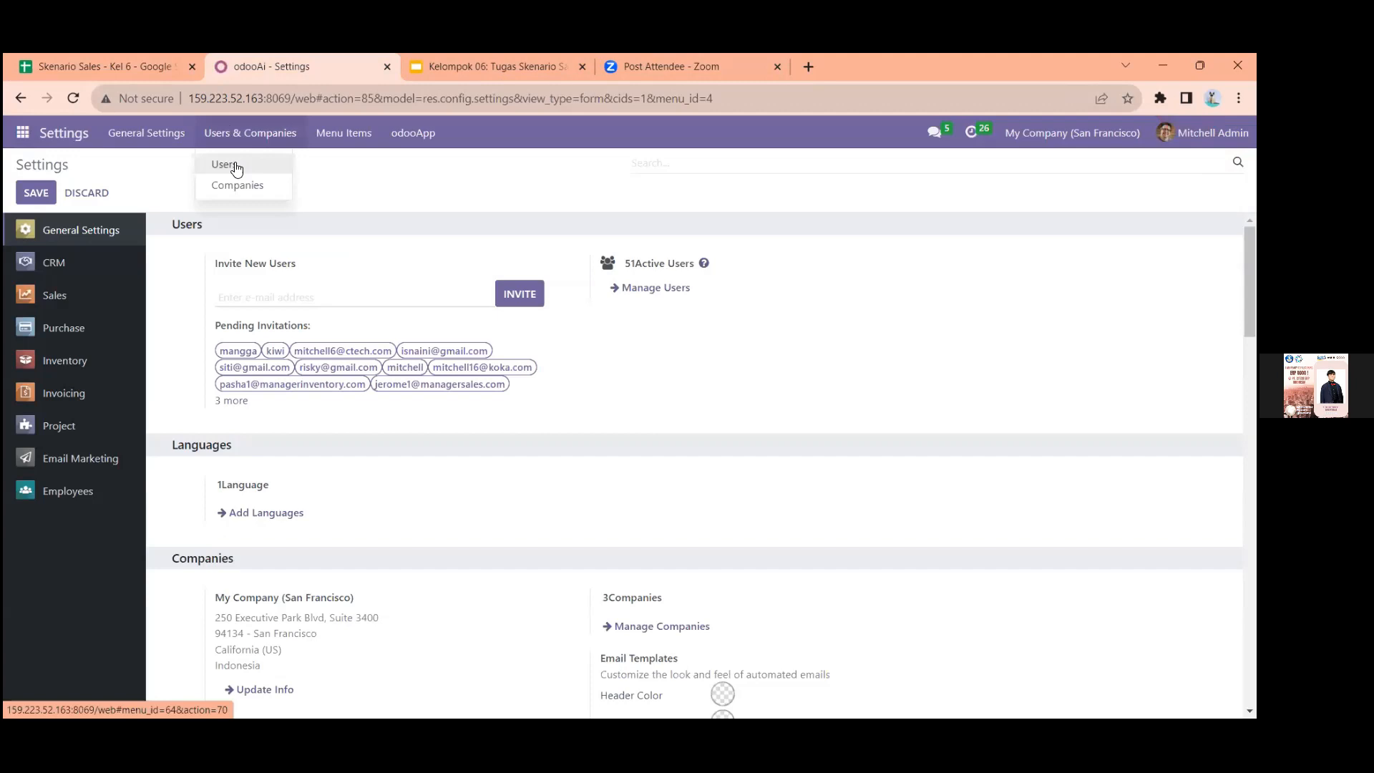
Open the Users list, look at the blank new-user form, and return to the list
click(224, 164)
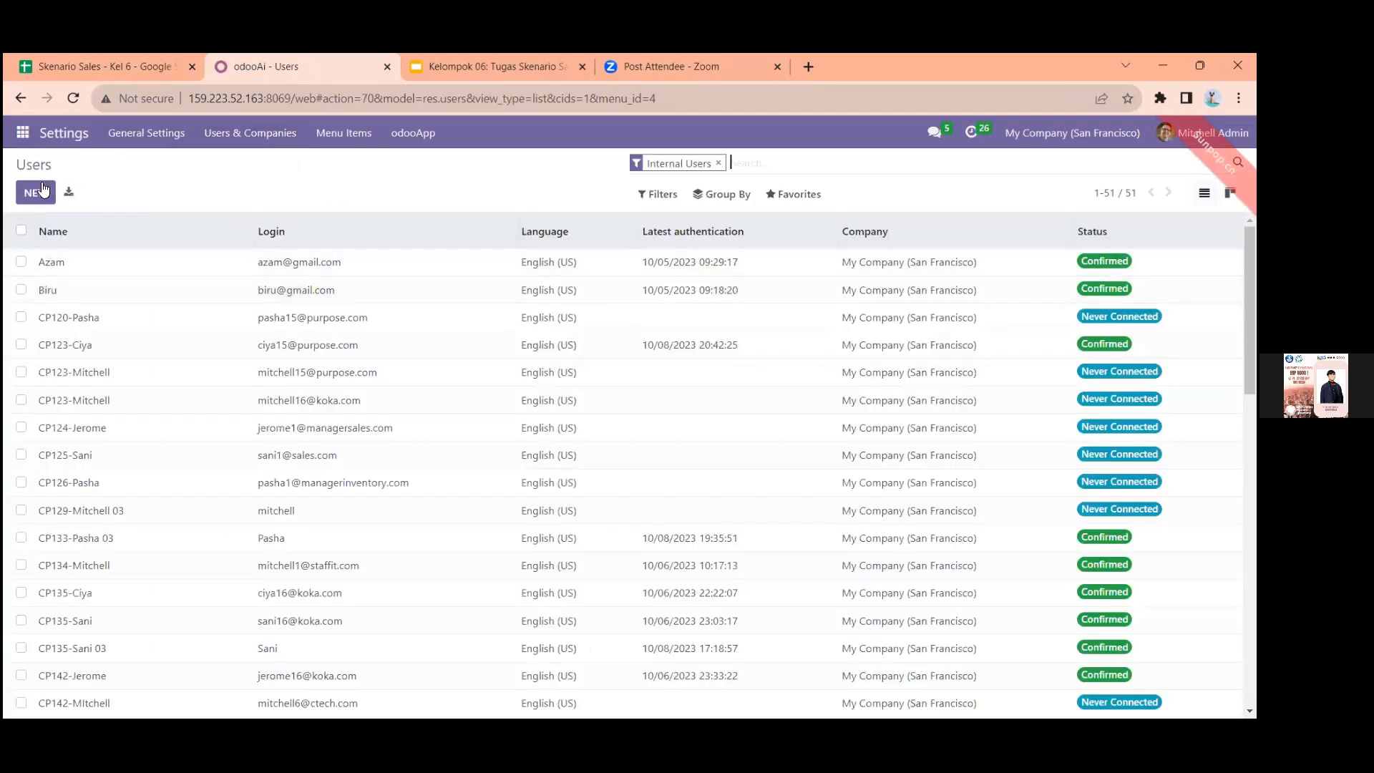
click(37, 192)
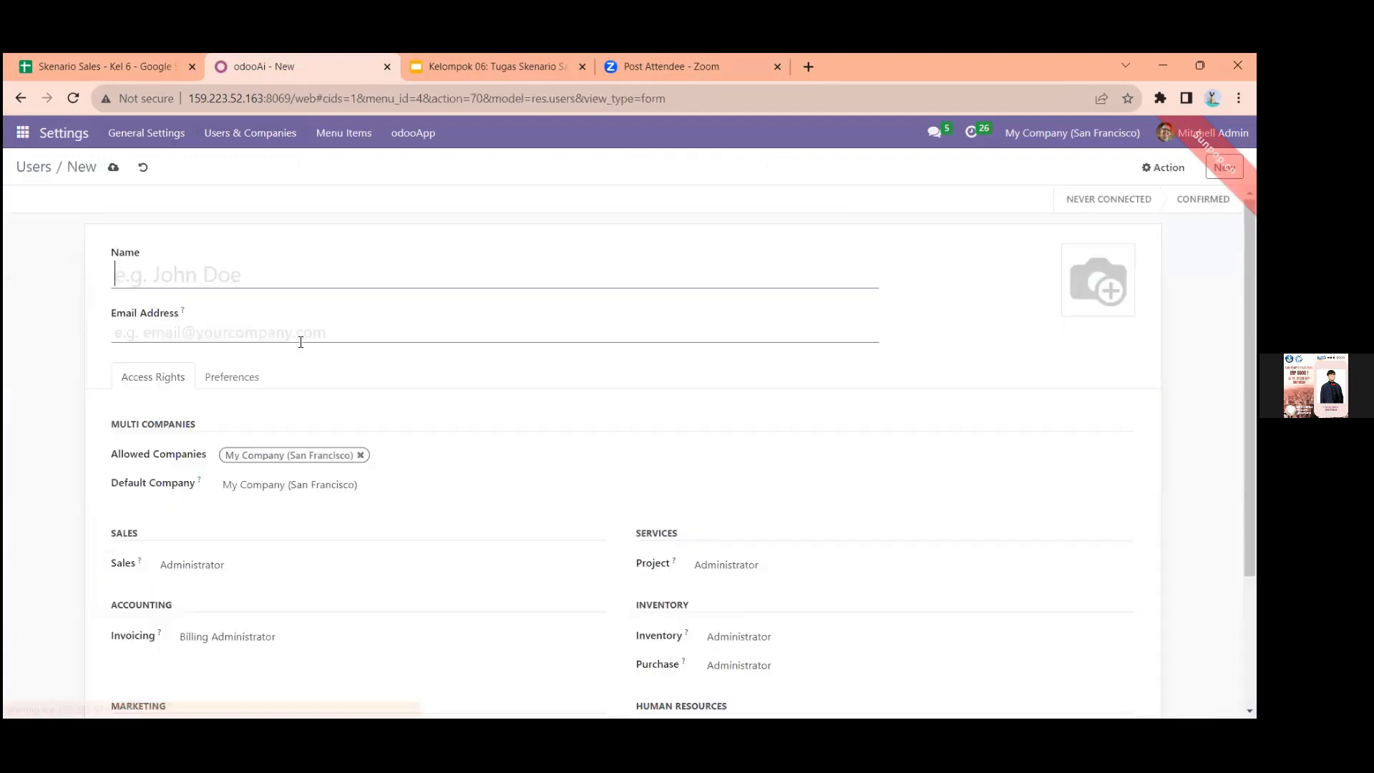
click(20, 98)
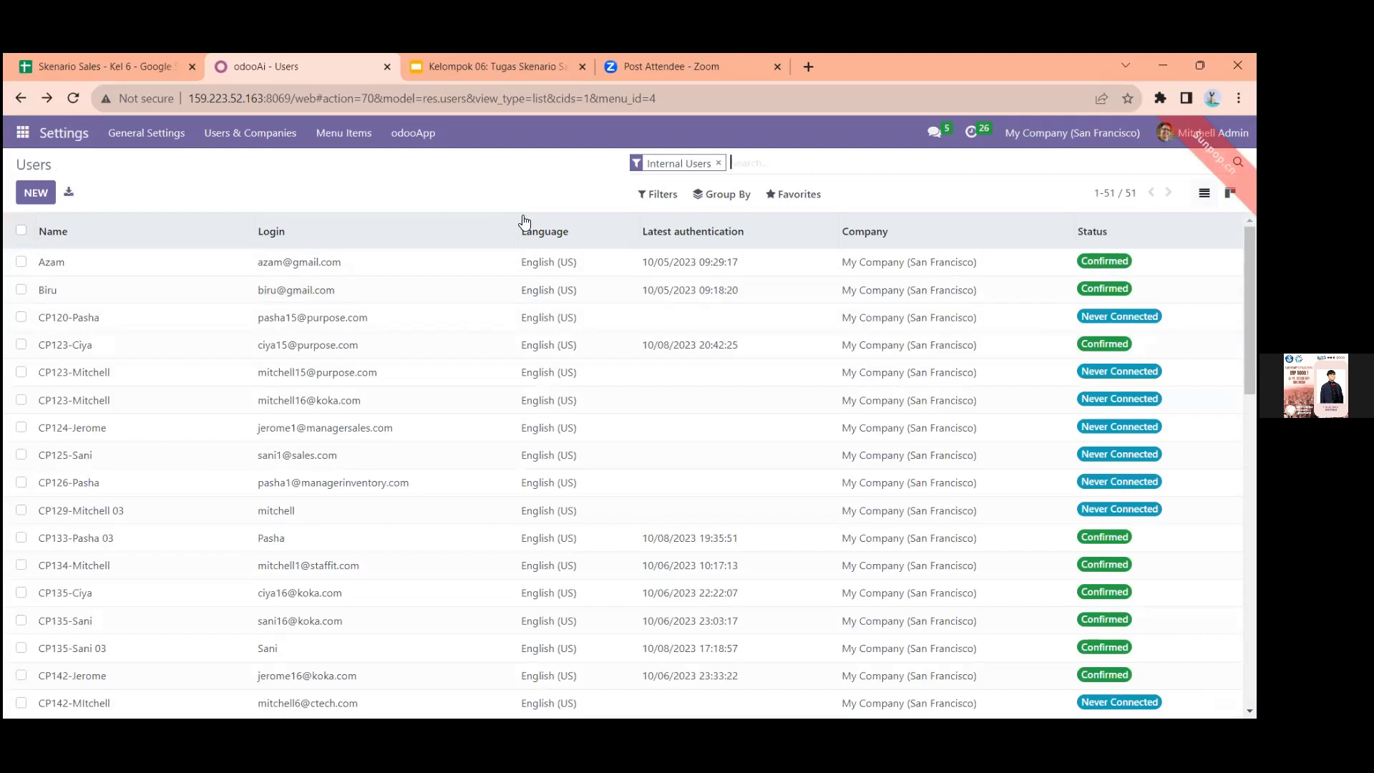
View the record import page for users and its file chooser, and return to the Users list without importing anything
click(782, 194)
click(774, 252)
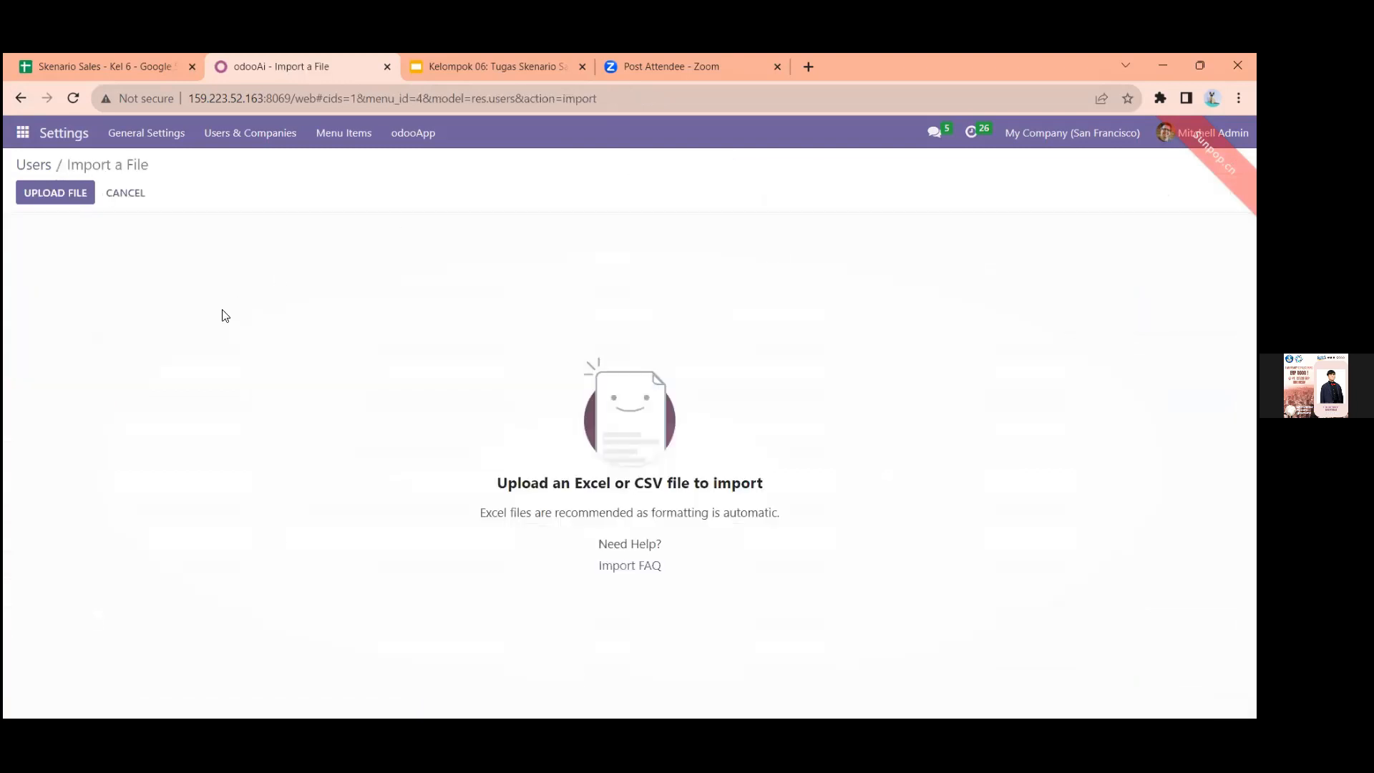
click(42, 208)
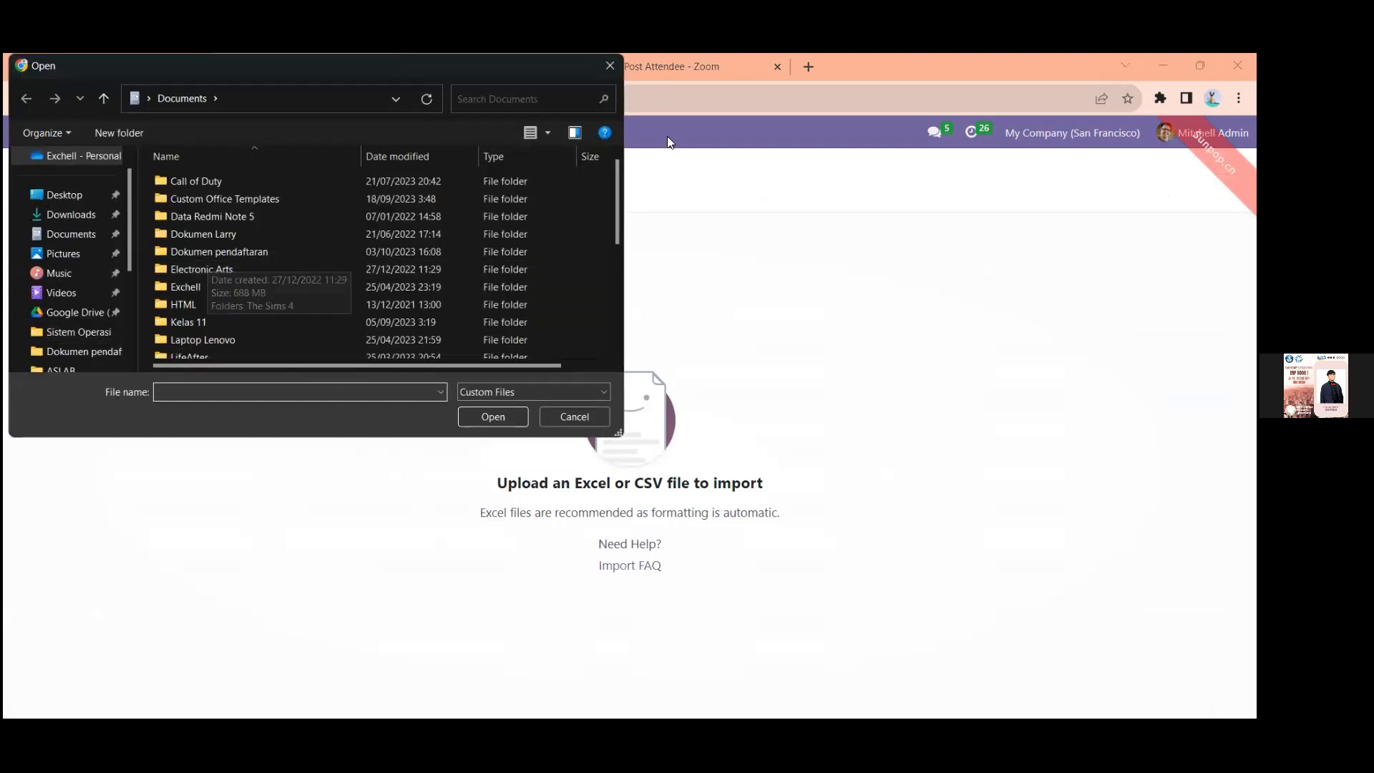
click(610, 66)
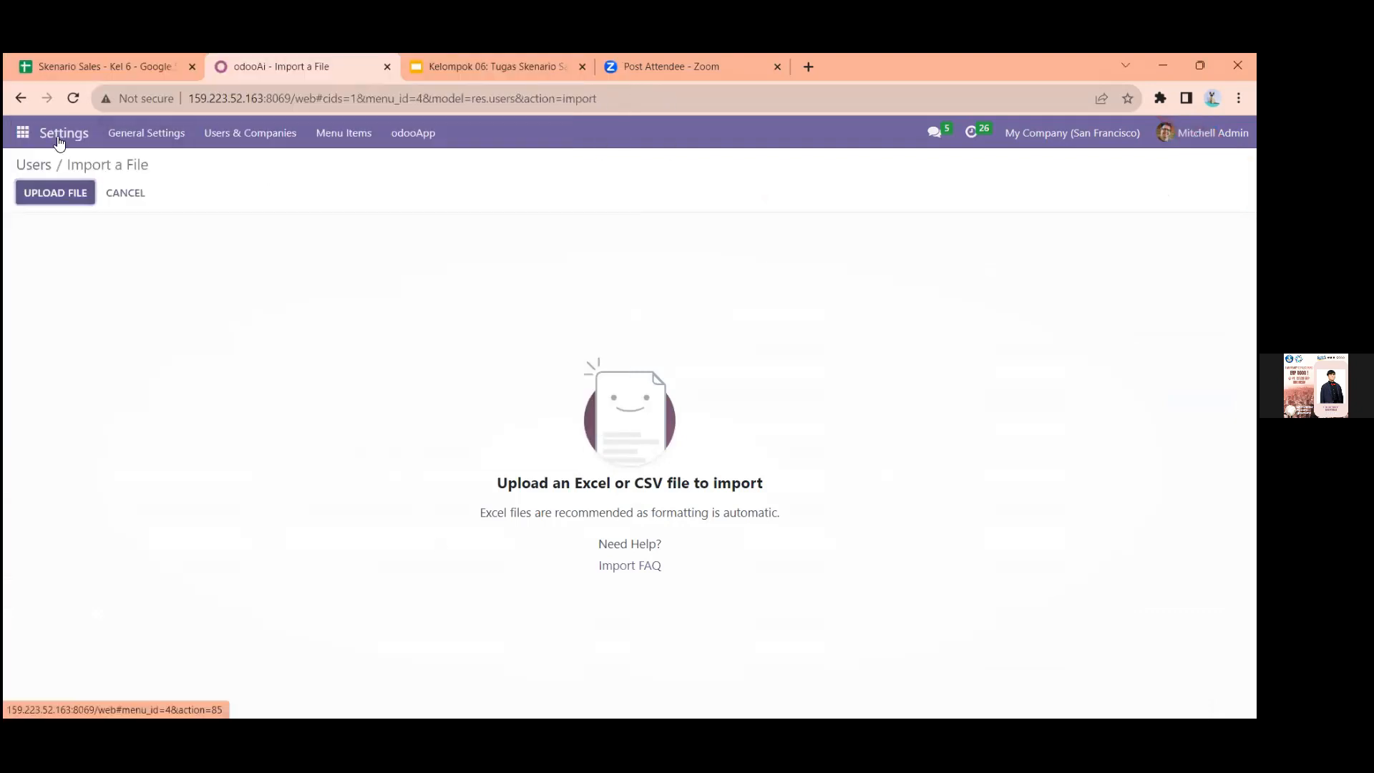
click(60, 141)
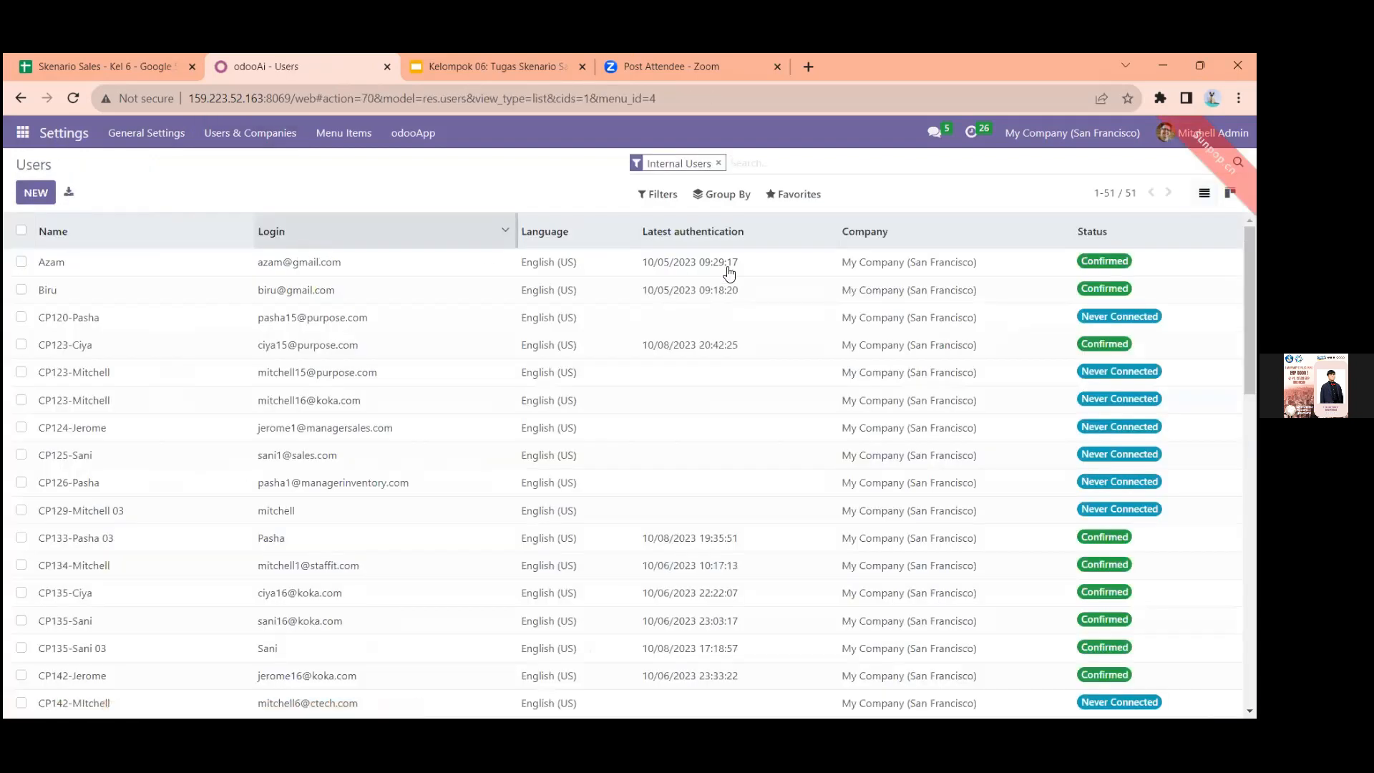
Remove the Internal Users filter and search the users for "sales" and for "sales06"
click(719, 164)
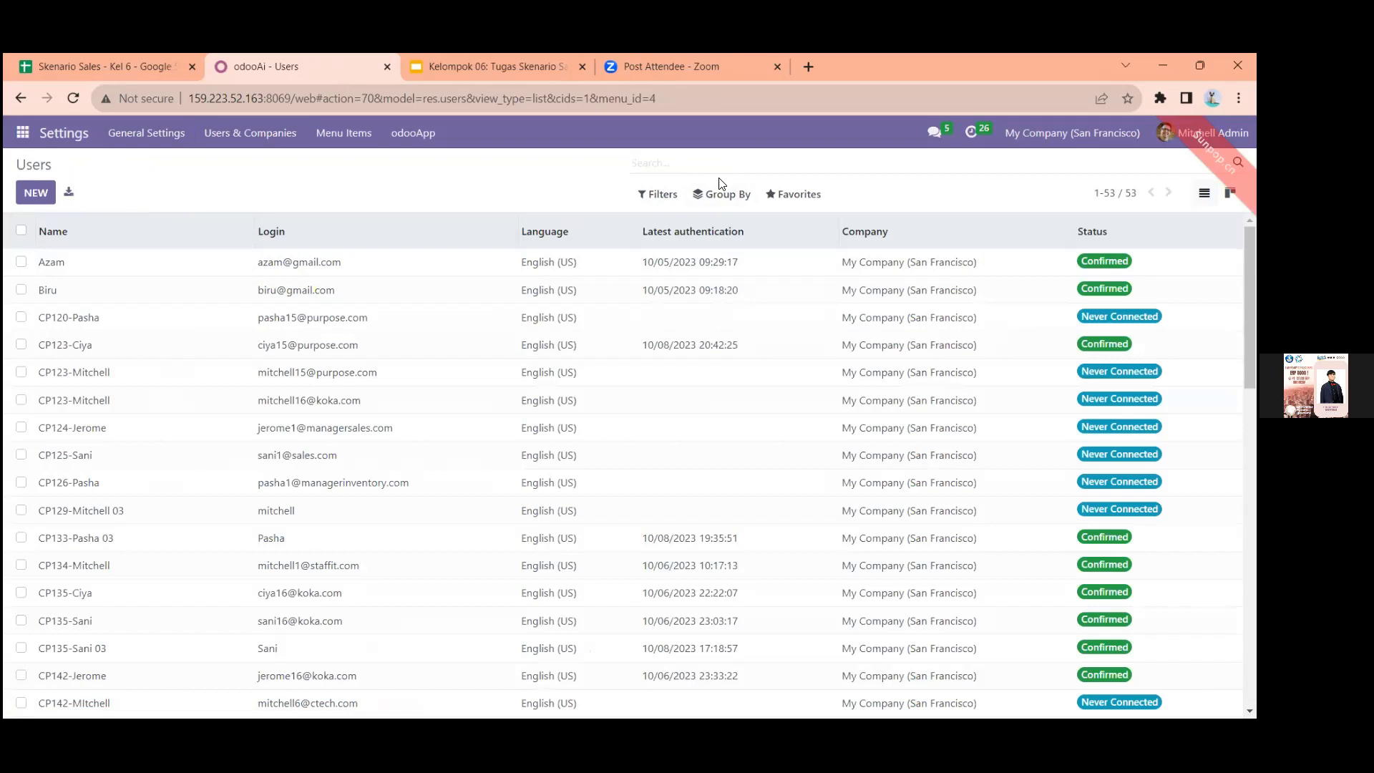
text(sales)
key(Return)
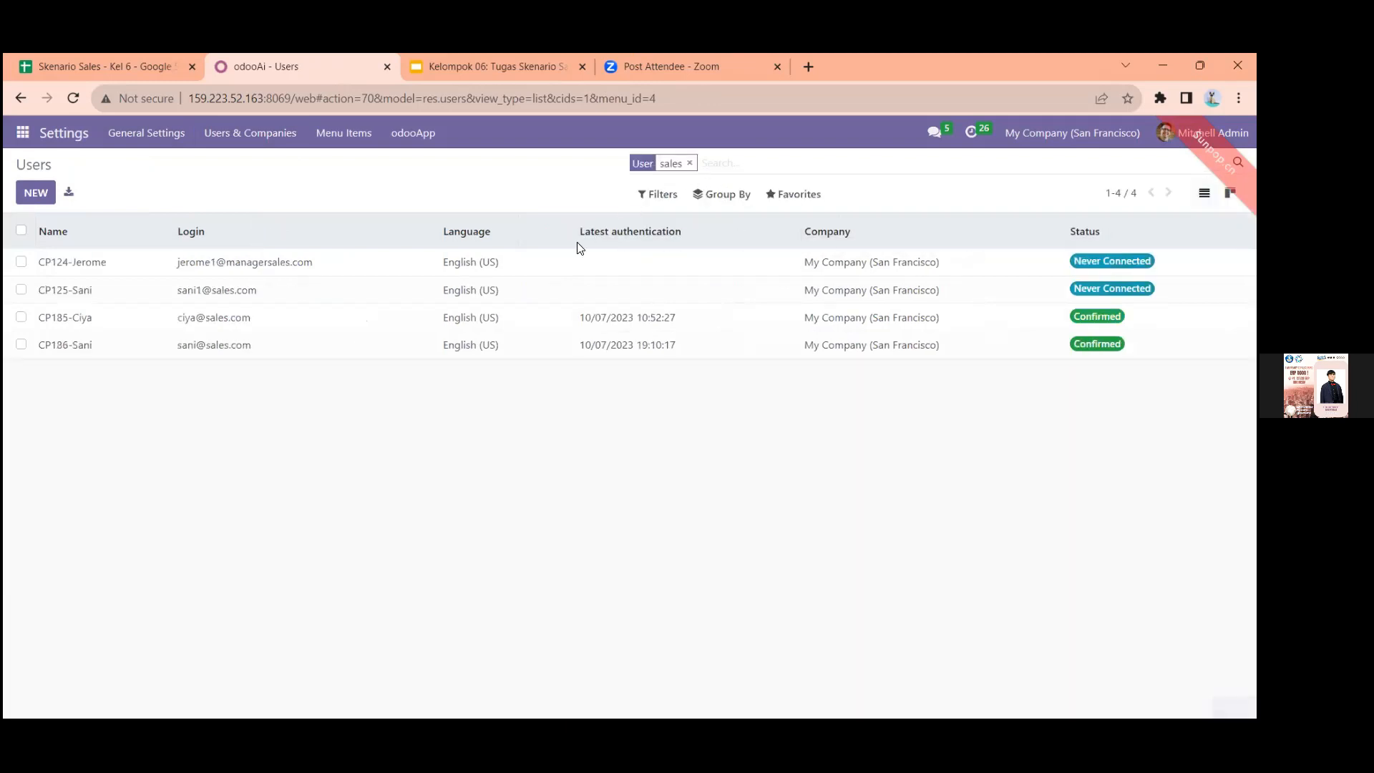
click(690, 164)
text(sa)
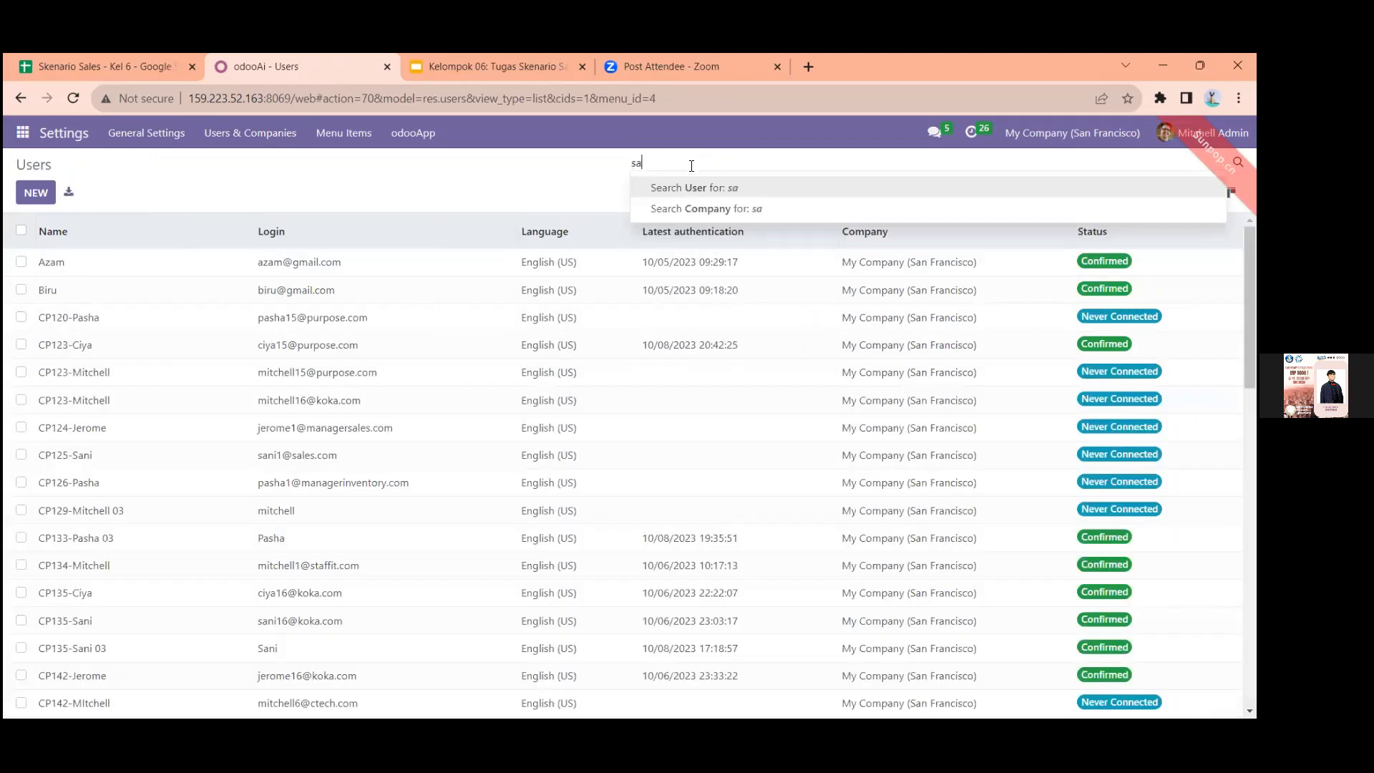
text(les06)
key(Return)
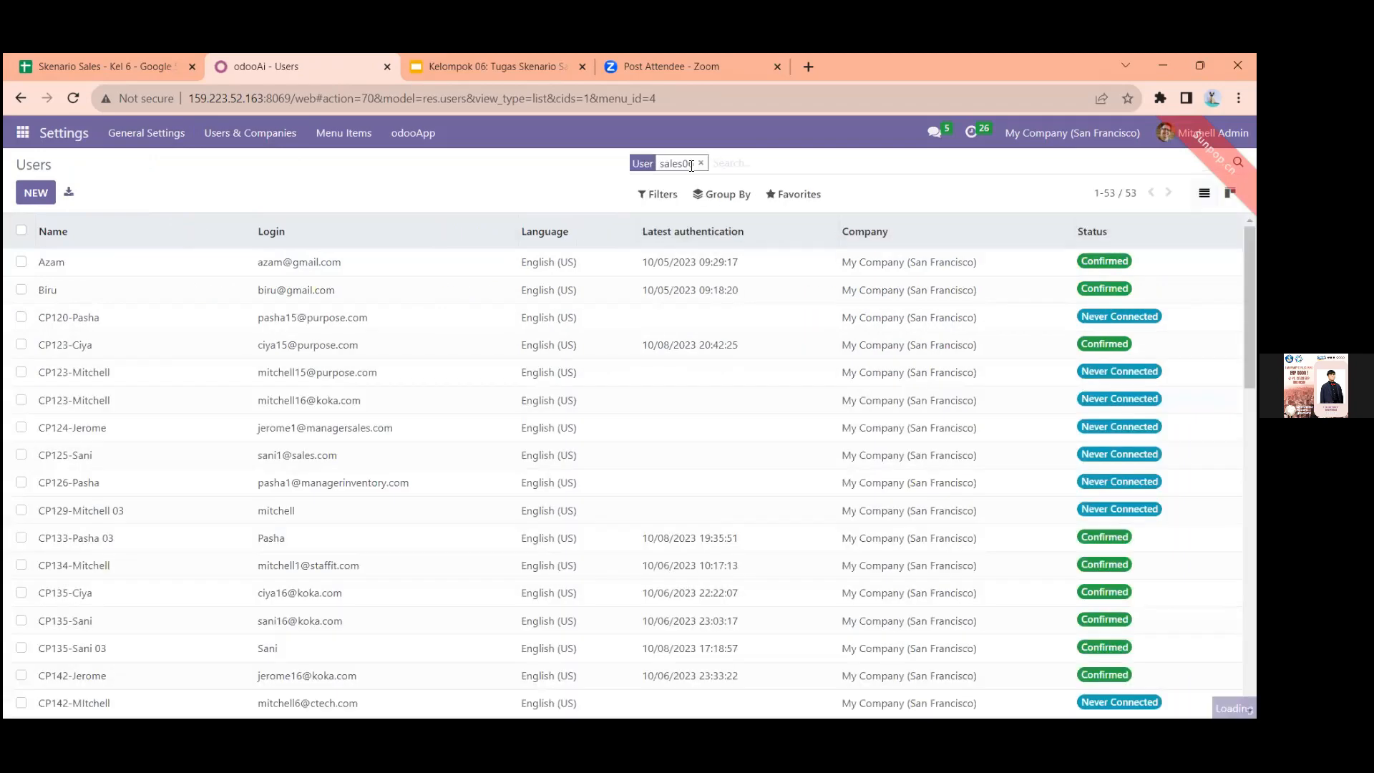
Search the users for "06", and replace that search with "6"
click(701, 164)
text(06)
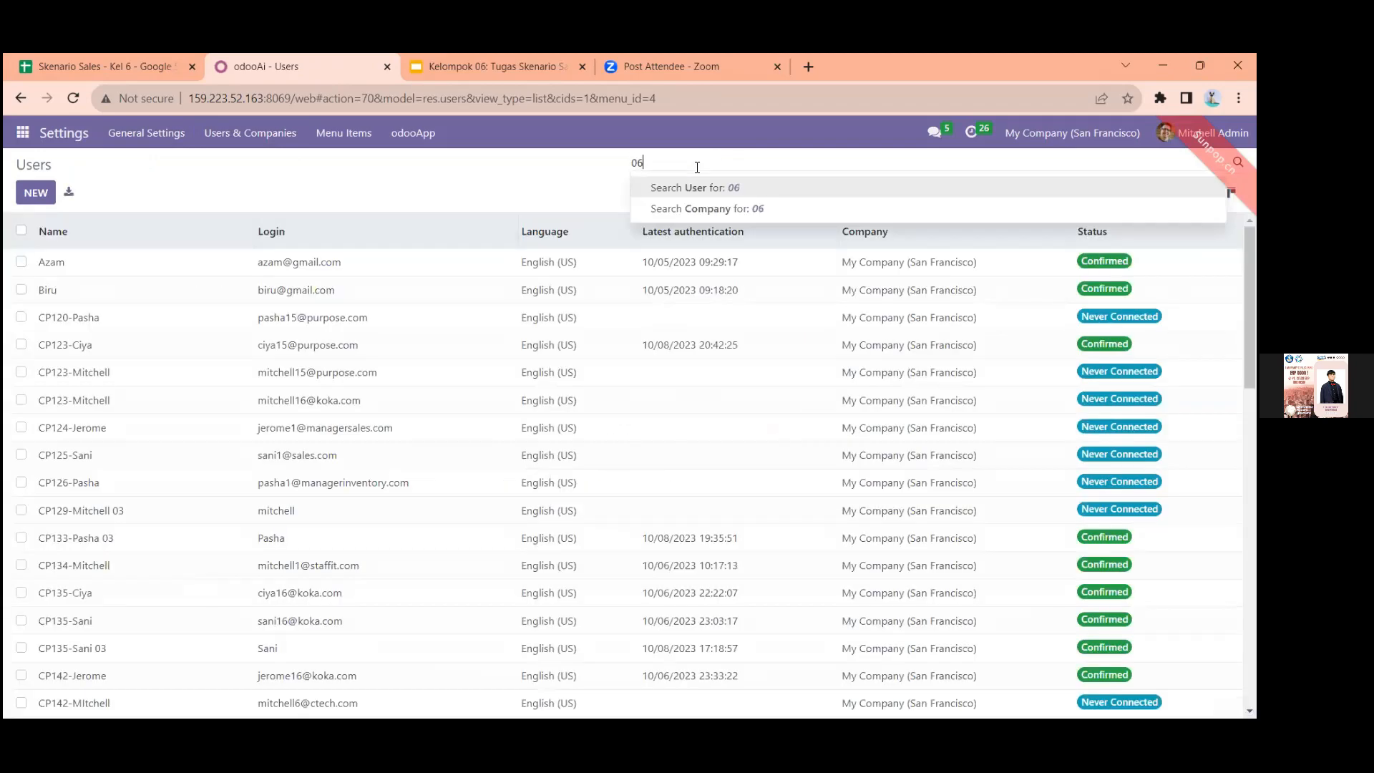
key(Return)
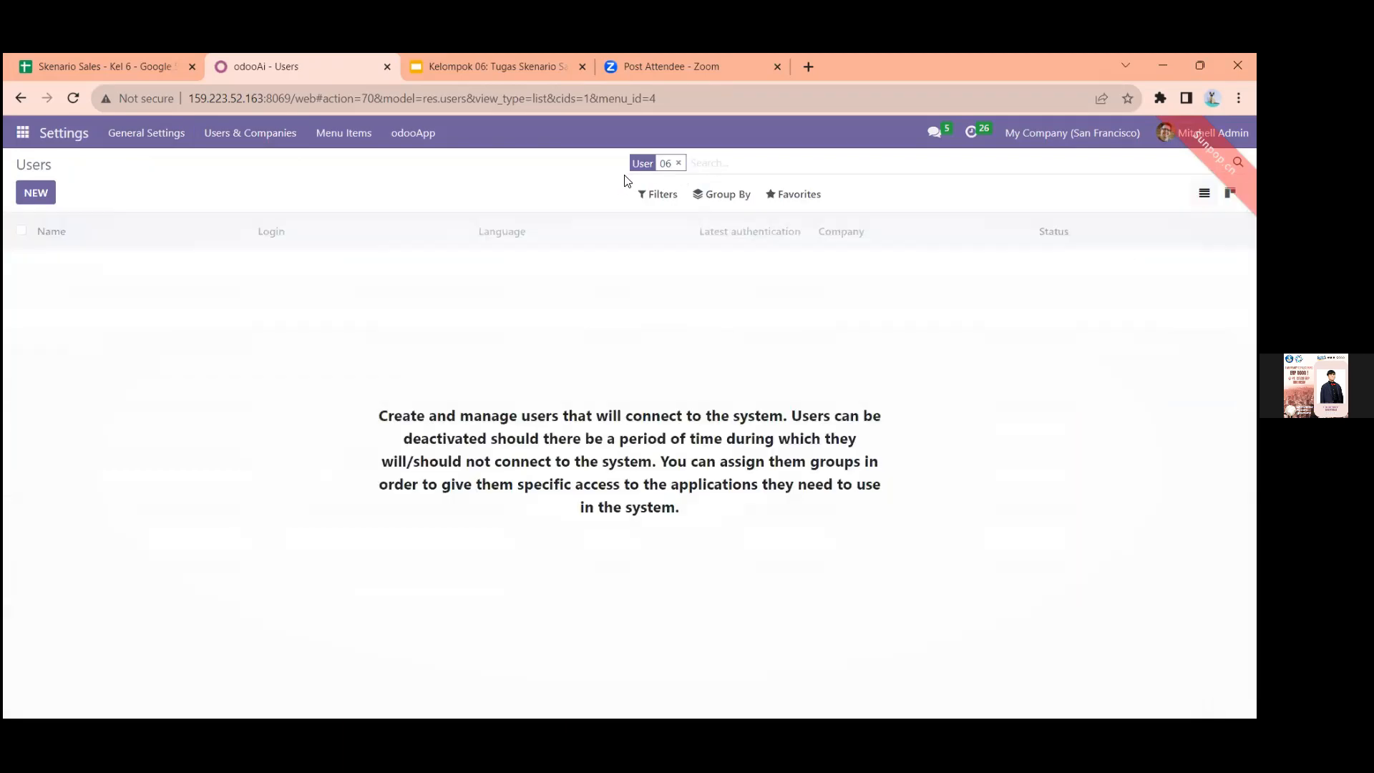
click(679, 163)
text(6)
key(Return)
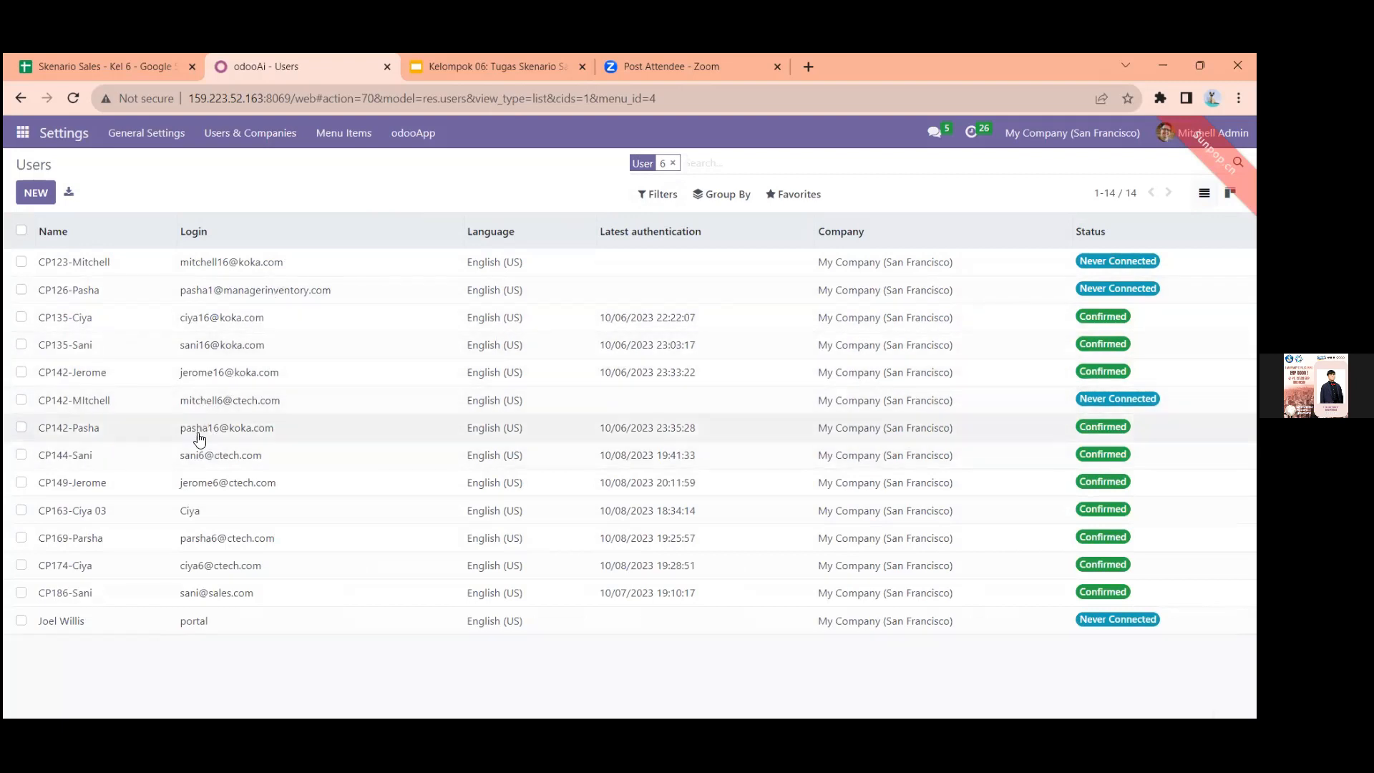
Open the CP144 user with the ctech.com login and compare its access rights with the Security Matrix sheet in the Skenario Sales spreadsheet
click(245, 452)
key(ctrl+shift+Tab)
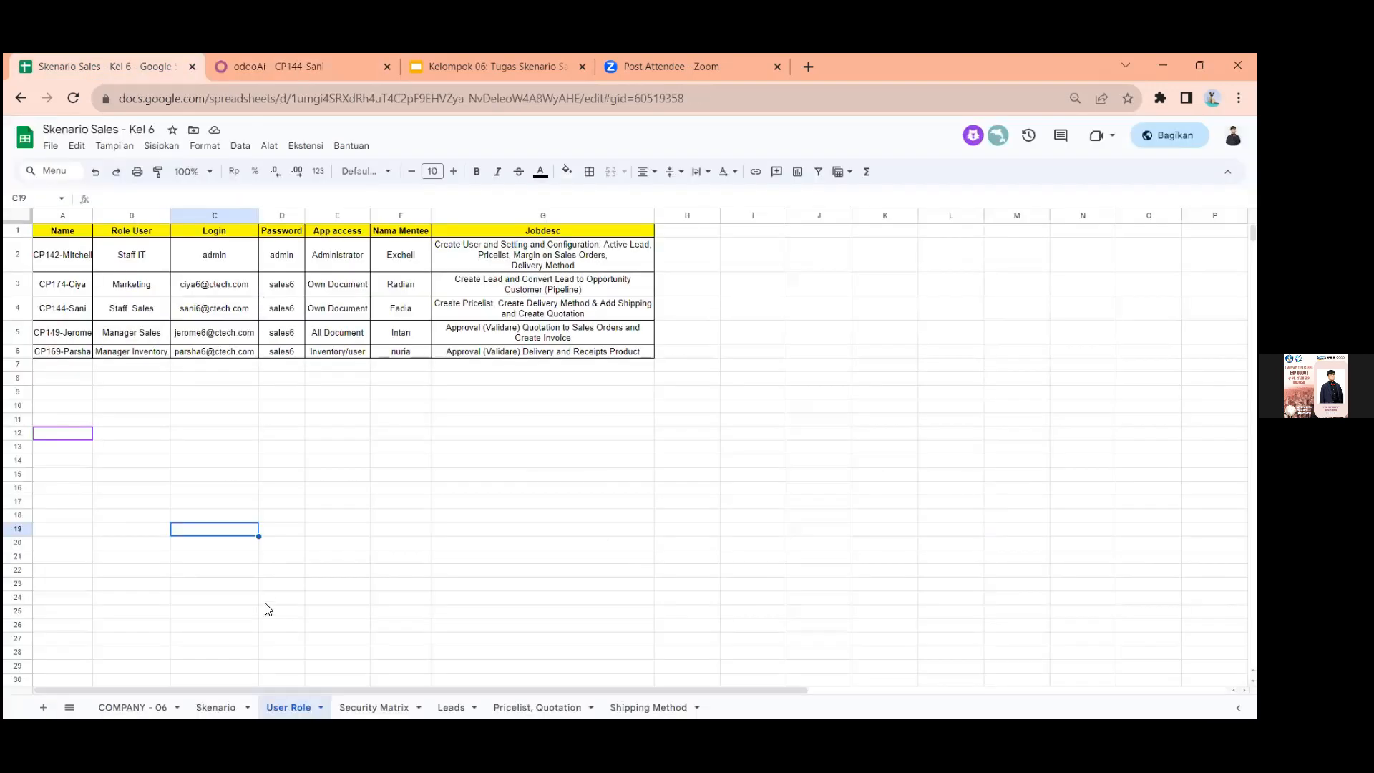
click(362, 707)
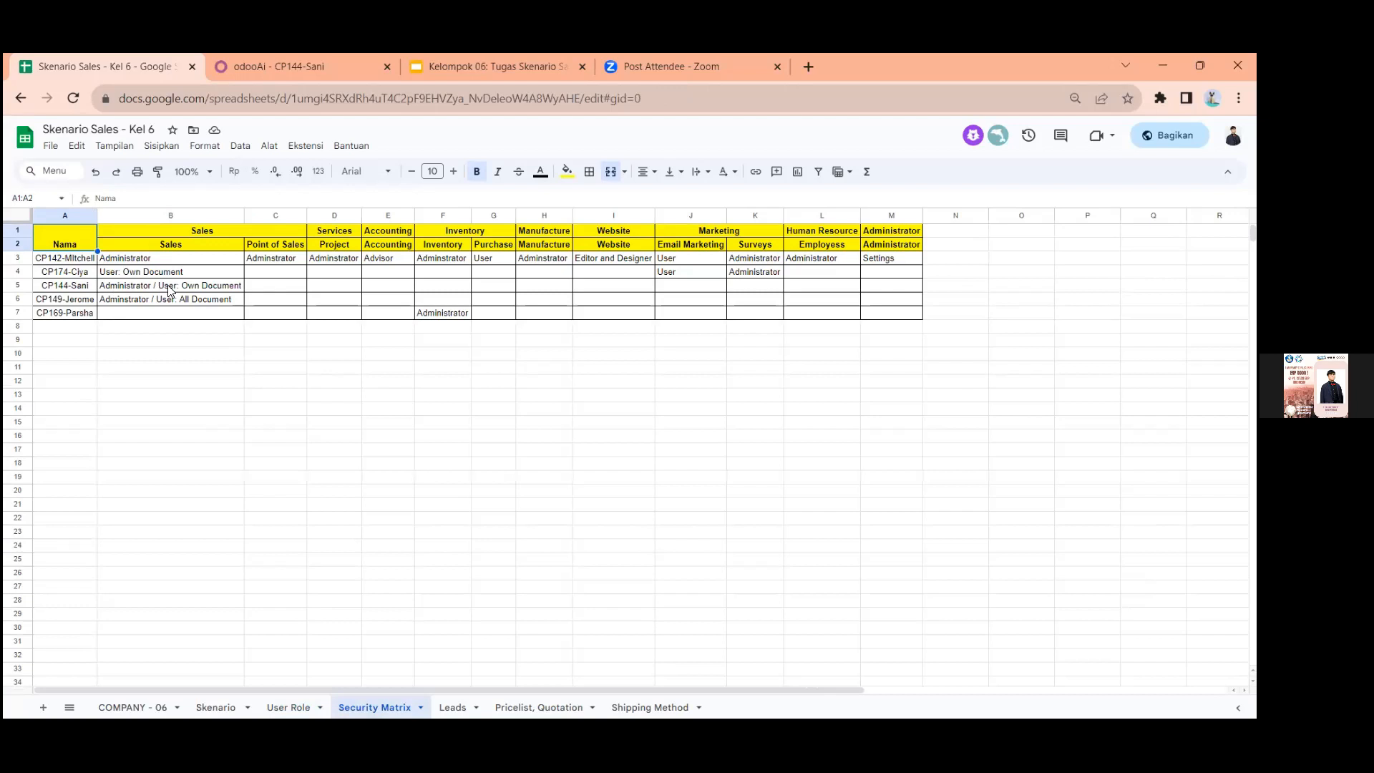
click(230, 93)
click(232, 74)
scroll(277, 561, down, 1)
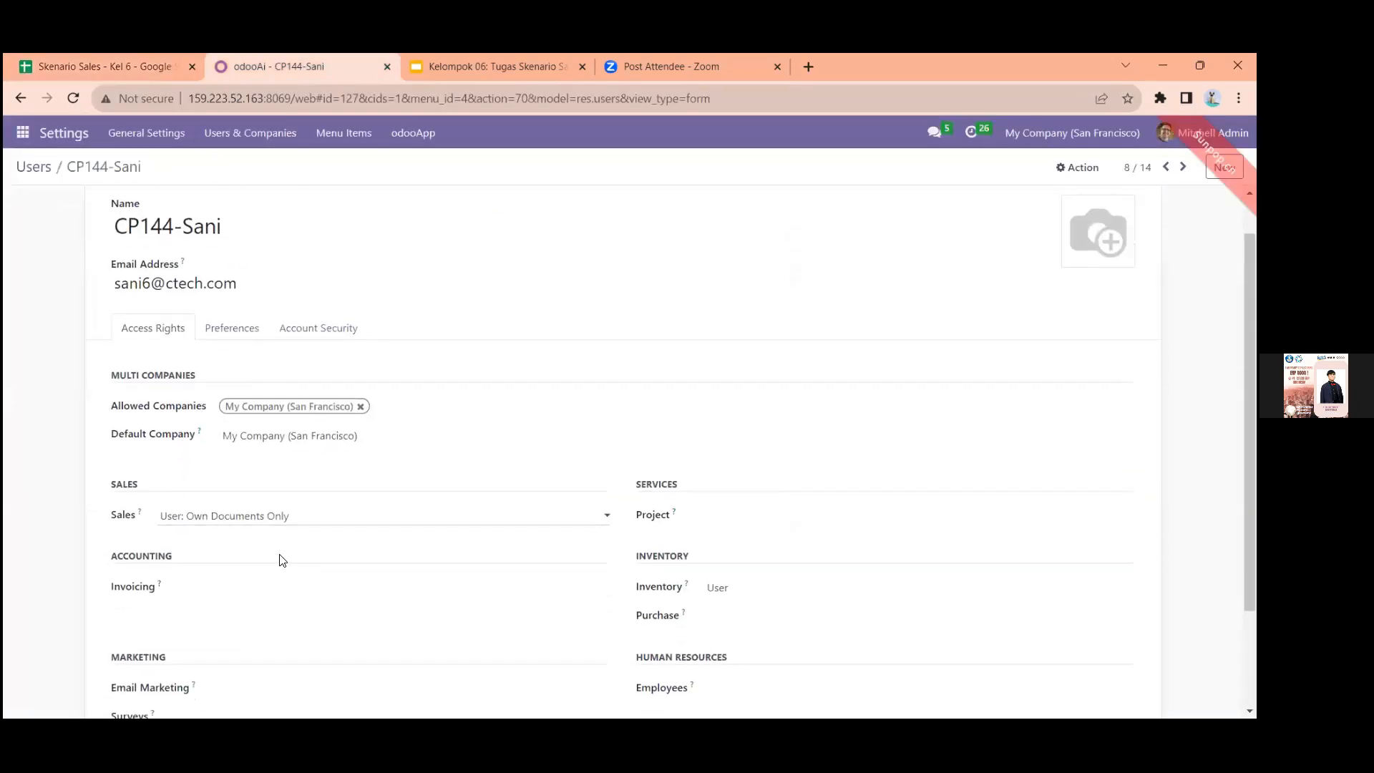
scroll(337, 403, down, 2)
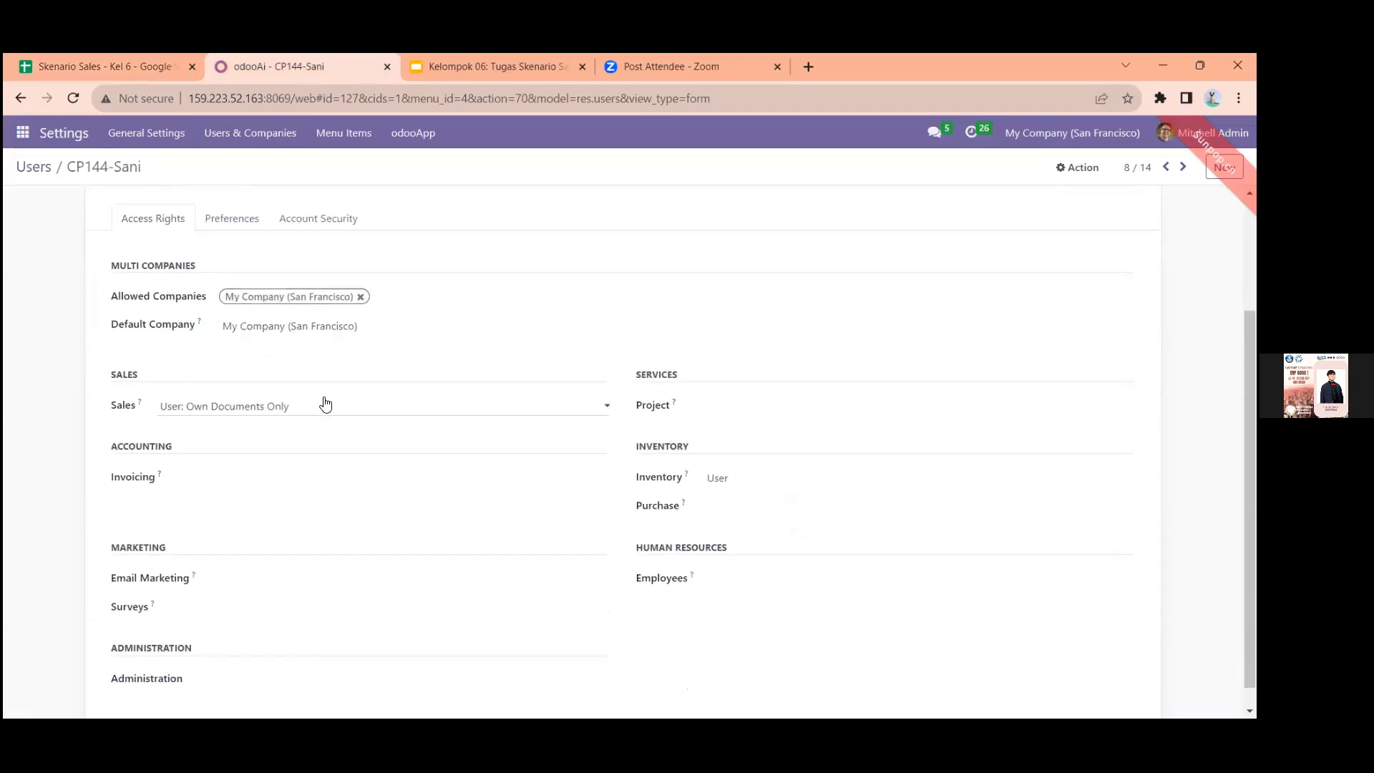
scroll(381, 353, up, 3)
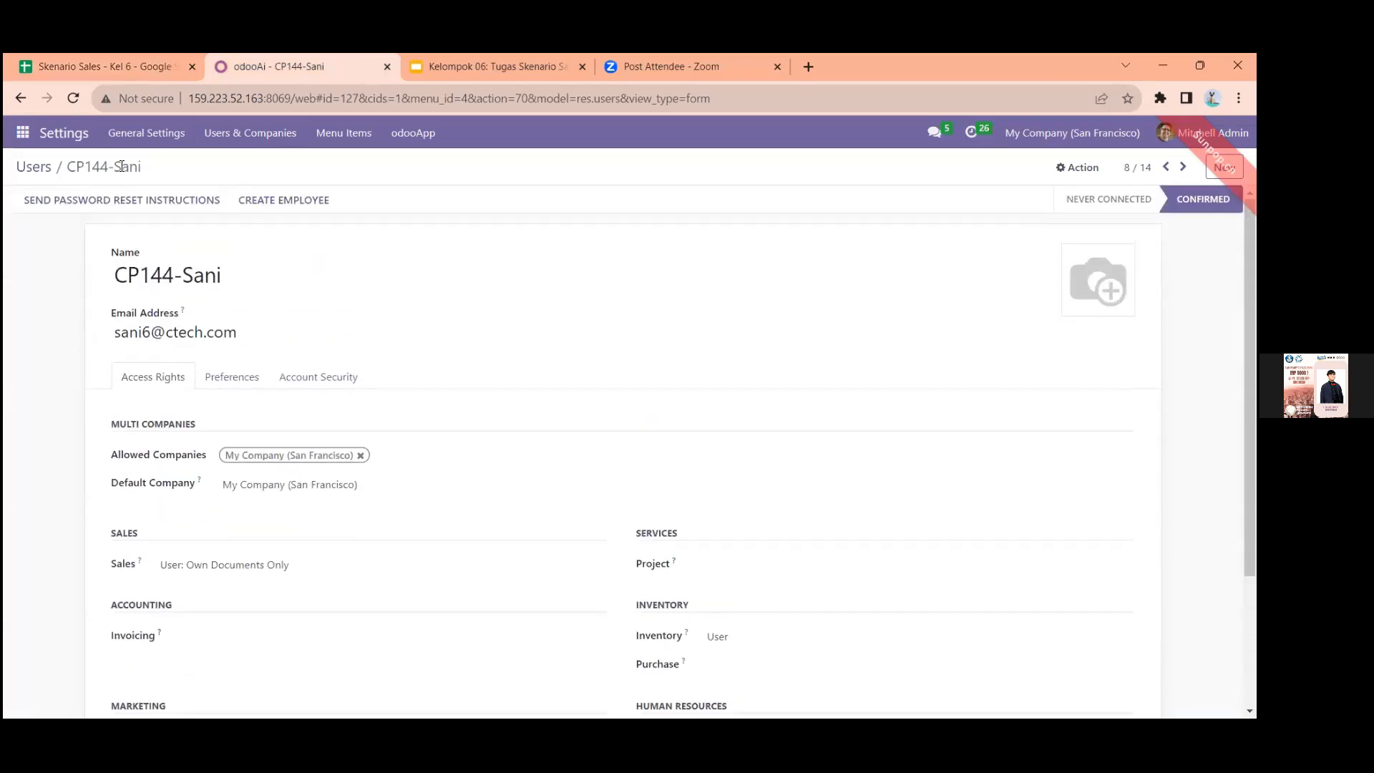
Return to the user list, open the CP149 user and review its Sales access right
click(46, 167)
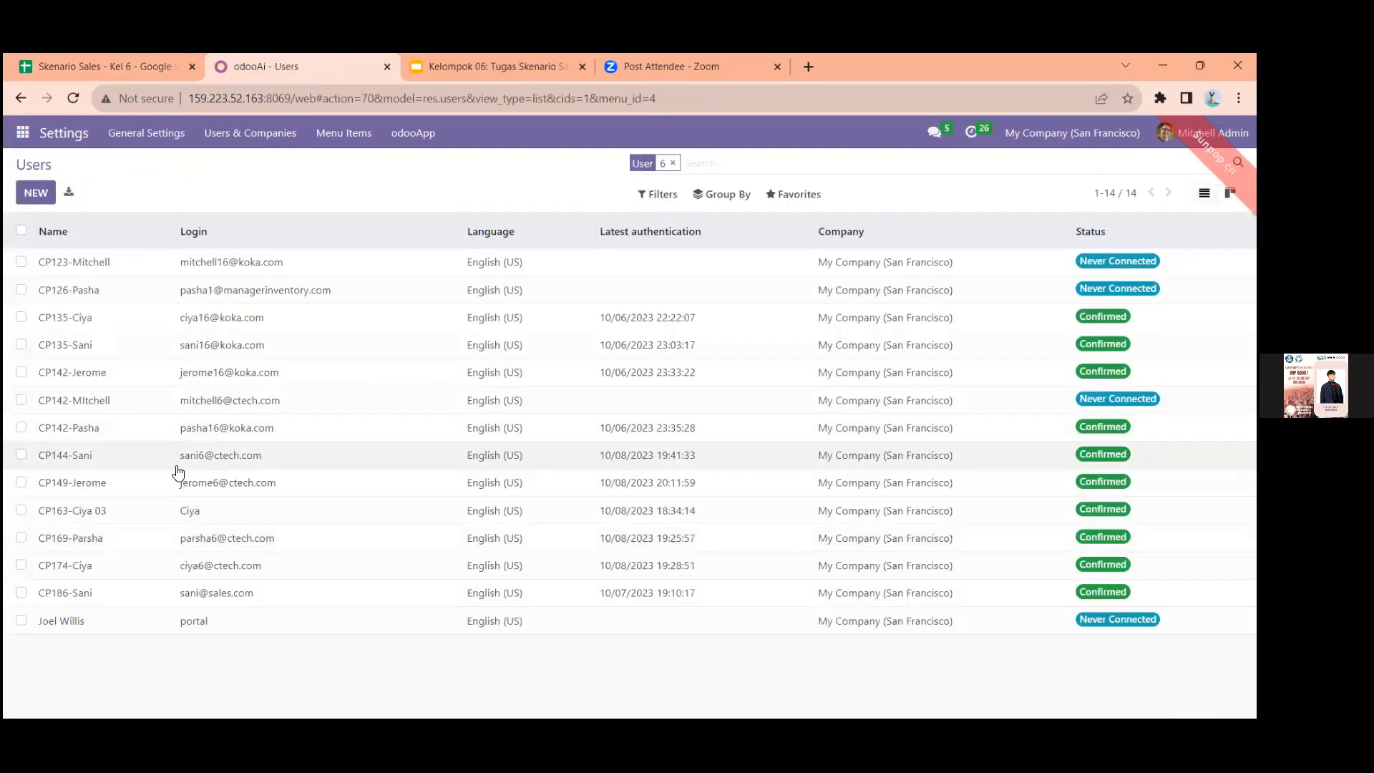
click(163, 490)
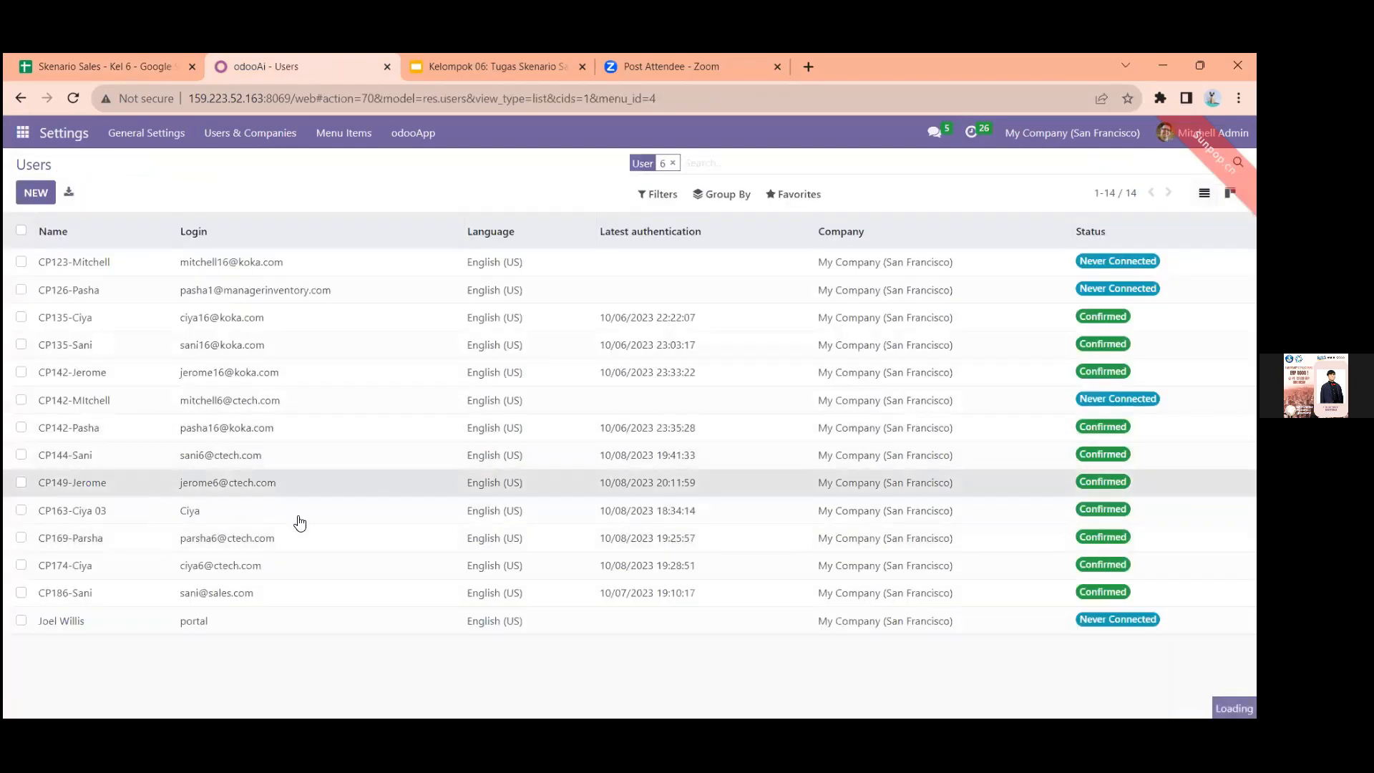
scroll(299, 521, down, 2)
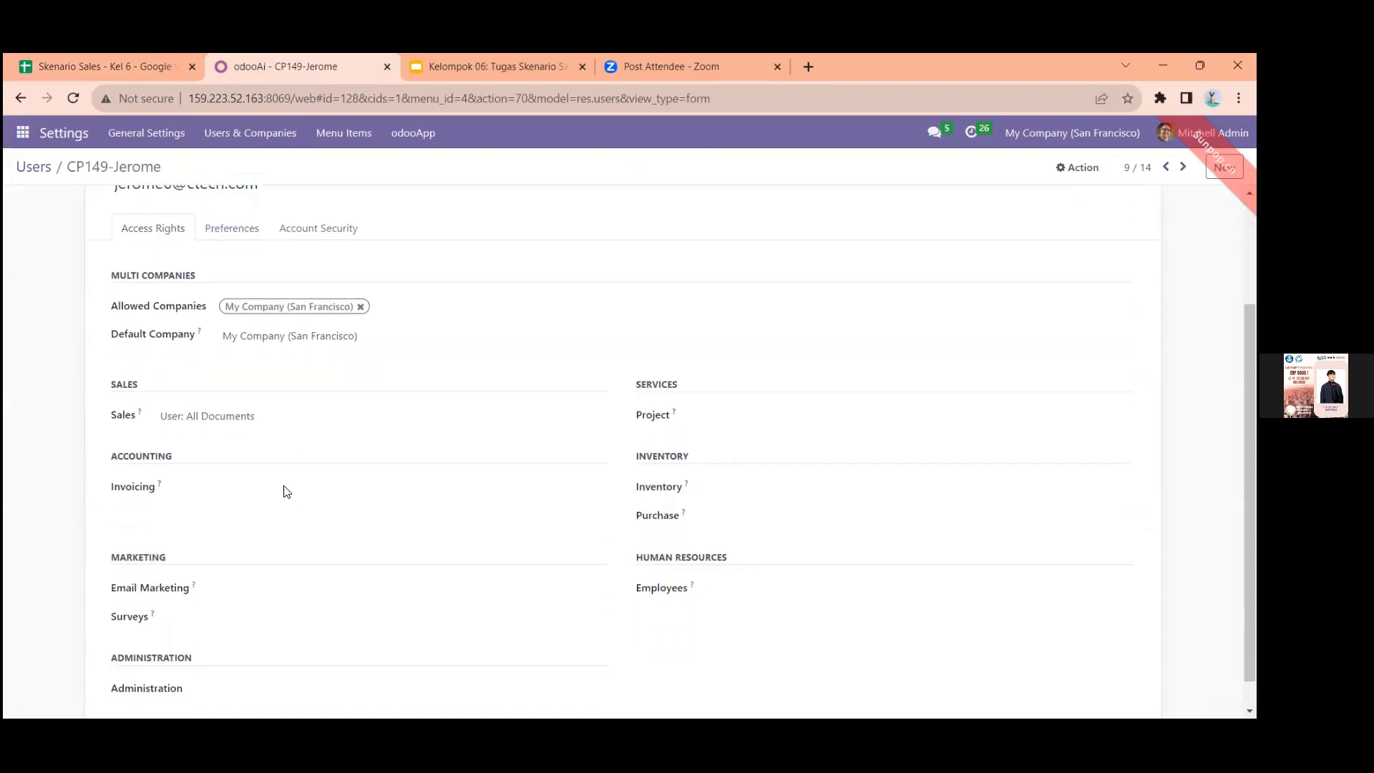
click(219, 415)
click(179, 419)
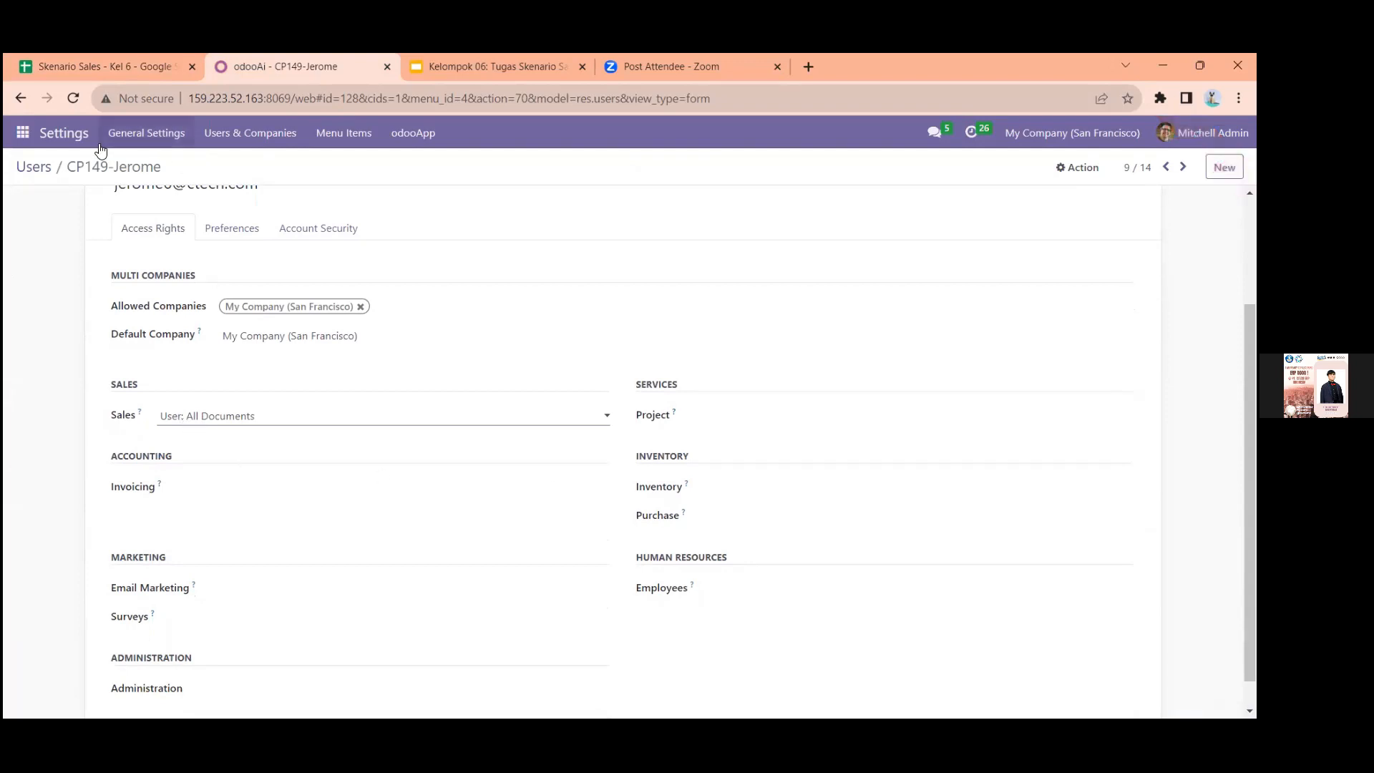
Return to the user list, open the CP169 user and review its Inventory and Invoicing access options without changing them
click(34, 164)
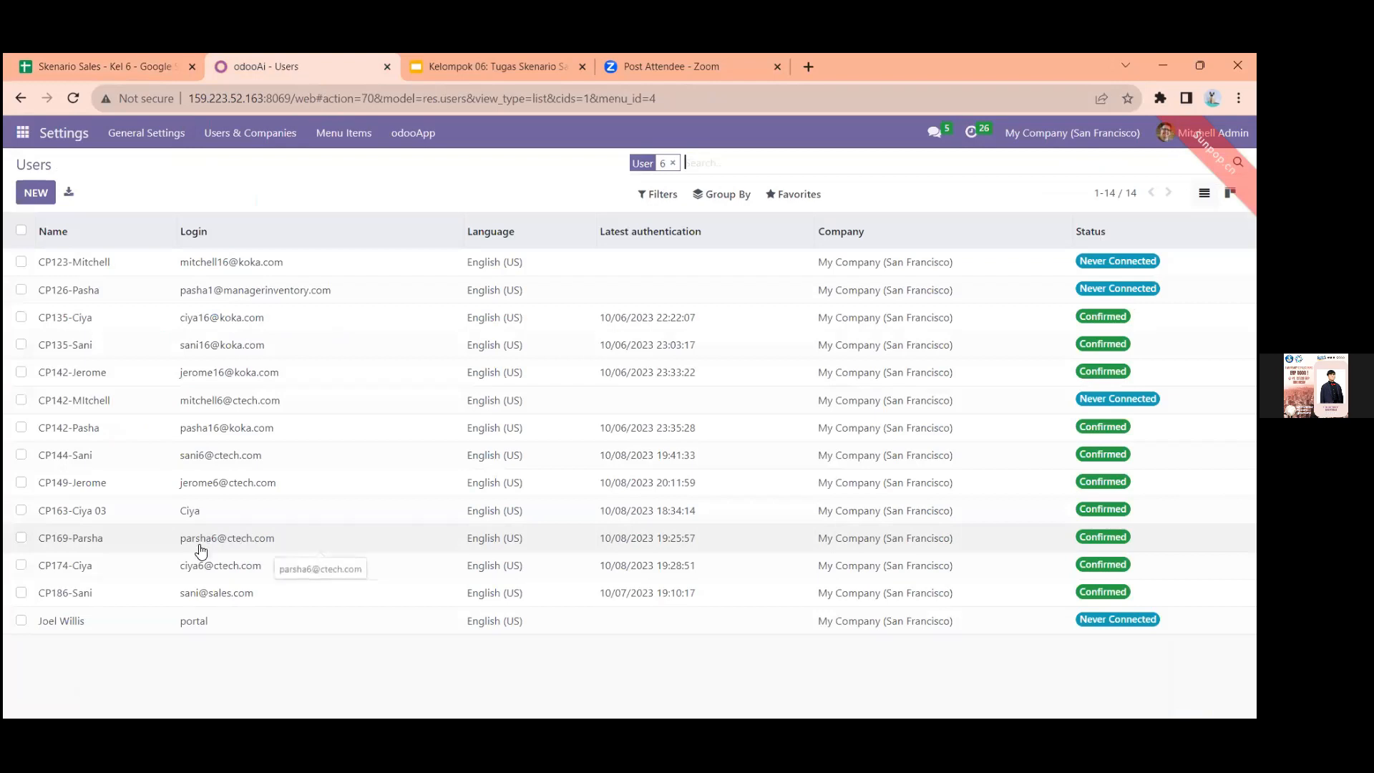
click(198, 547)
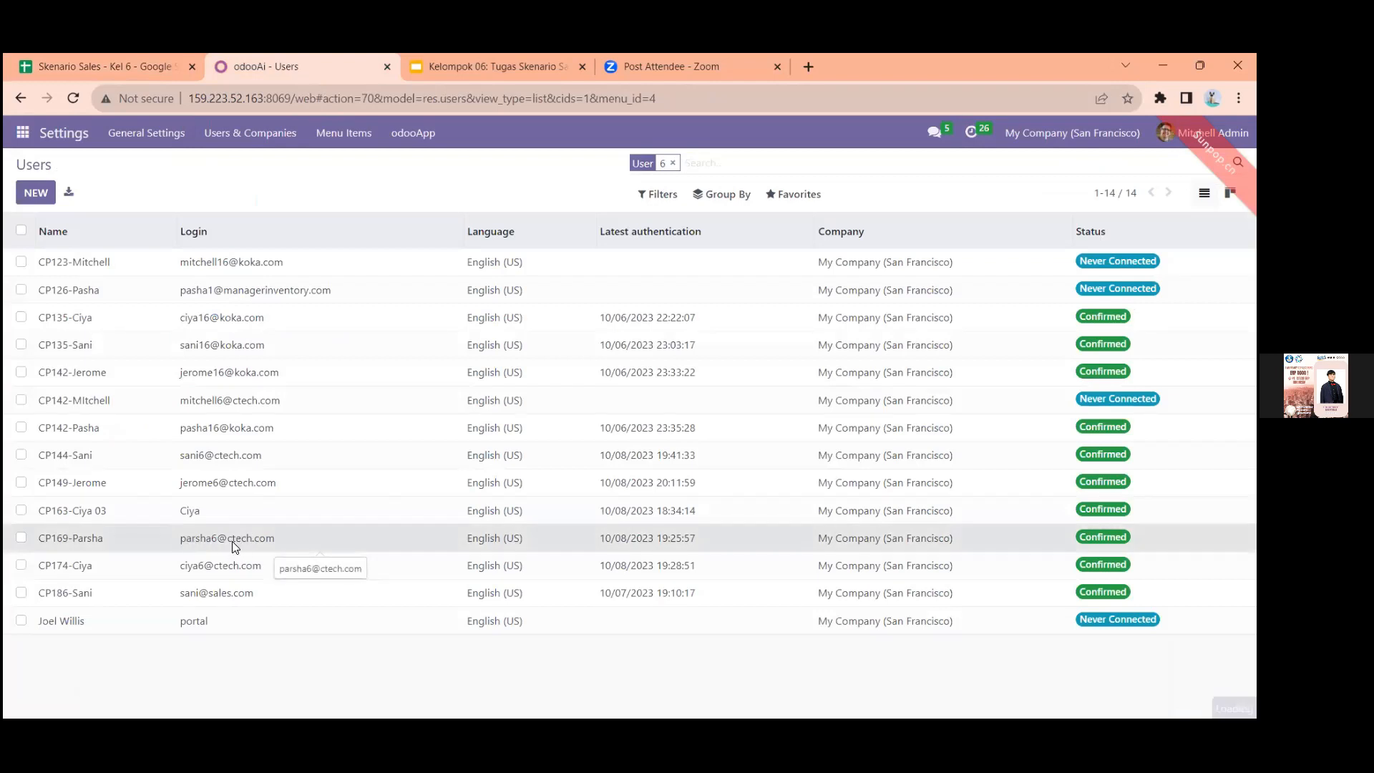
scroll(235, 548, down, 1)
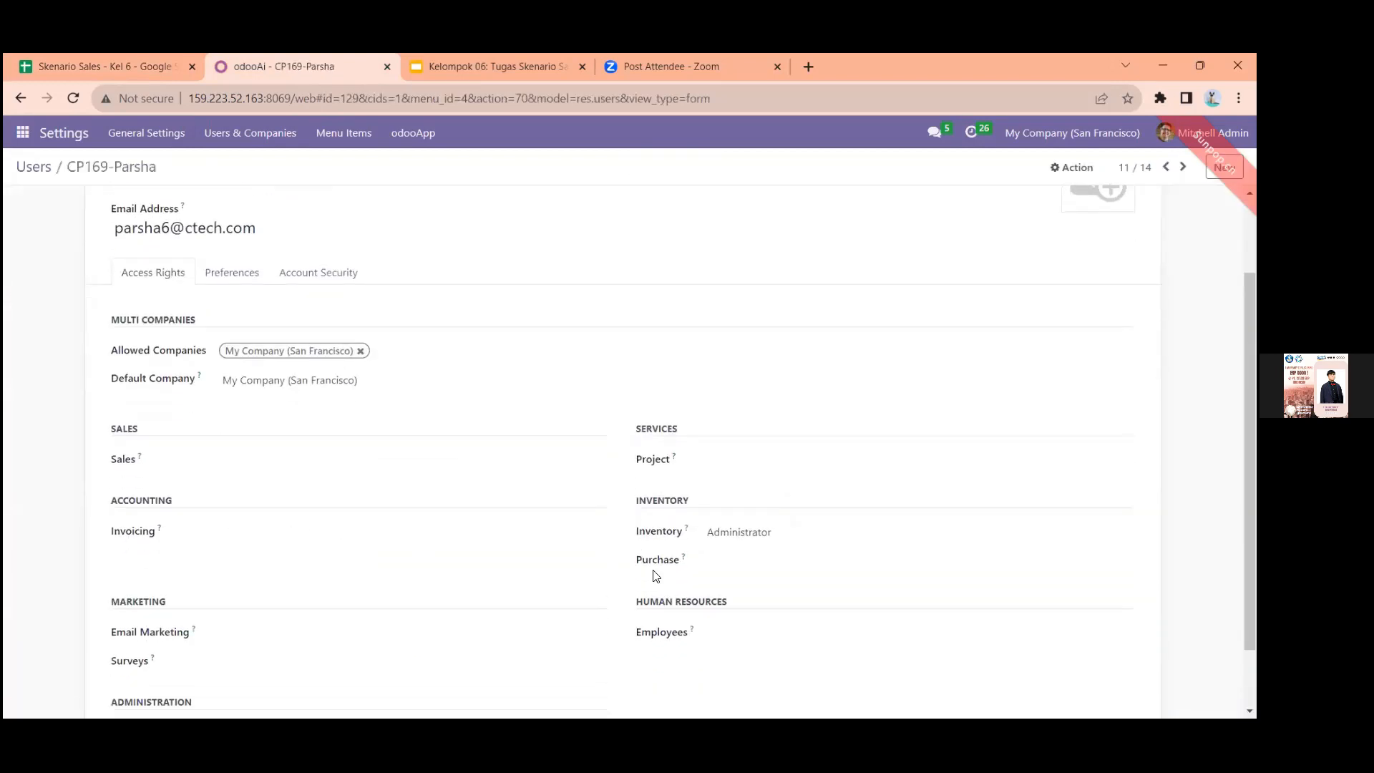
click(758, 545)
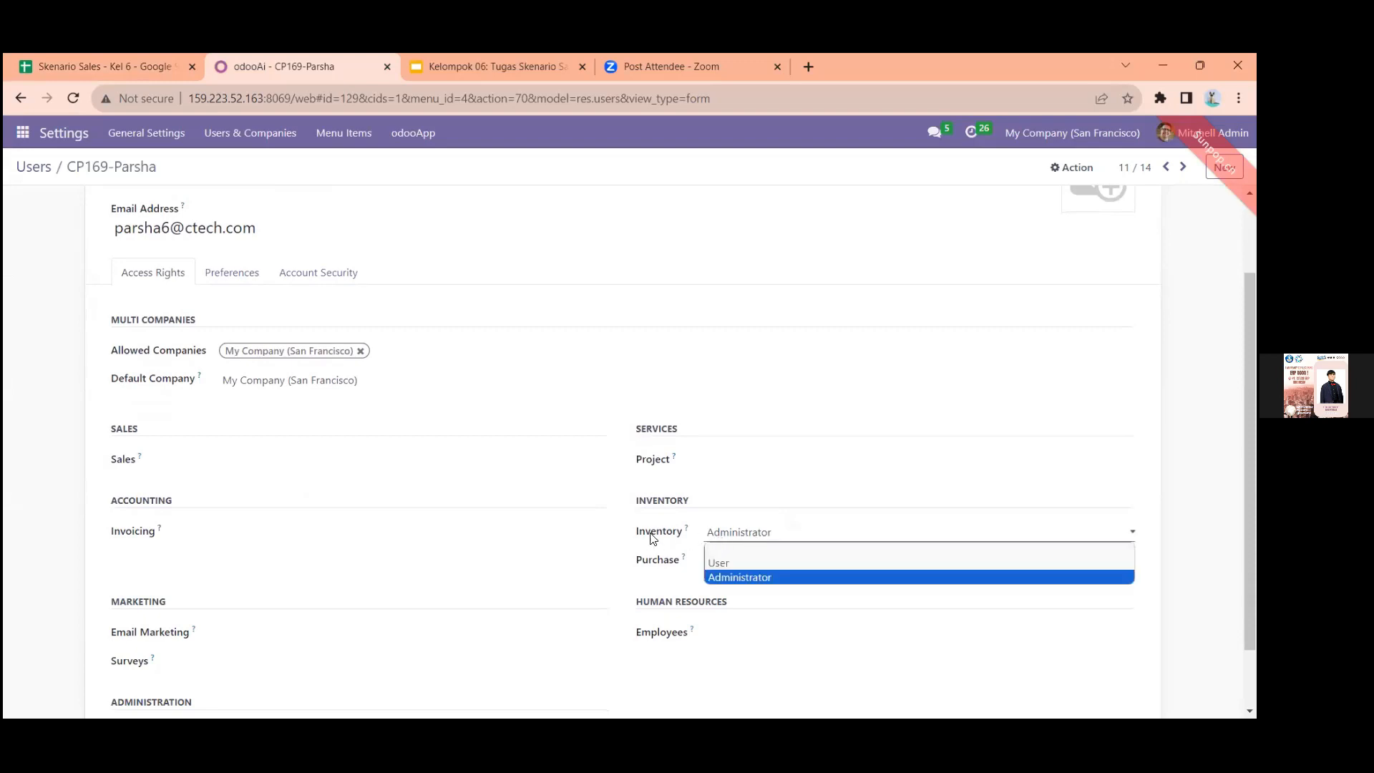
click(557, 540)
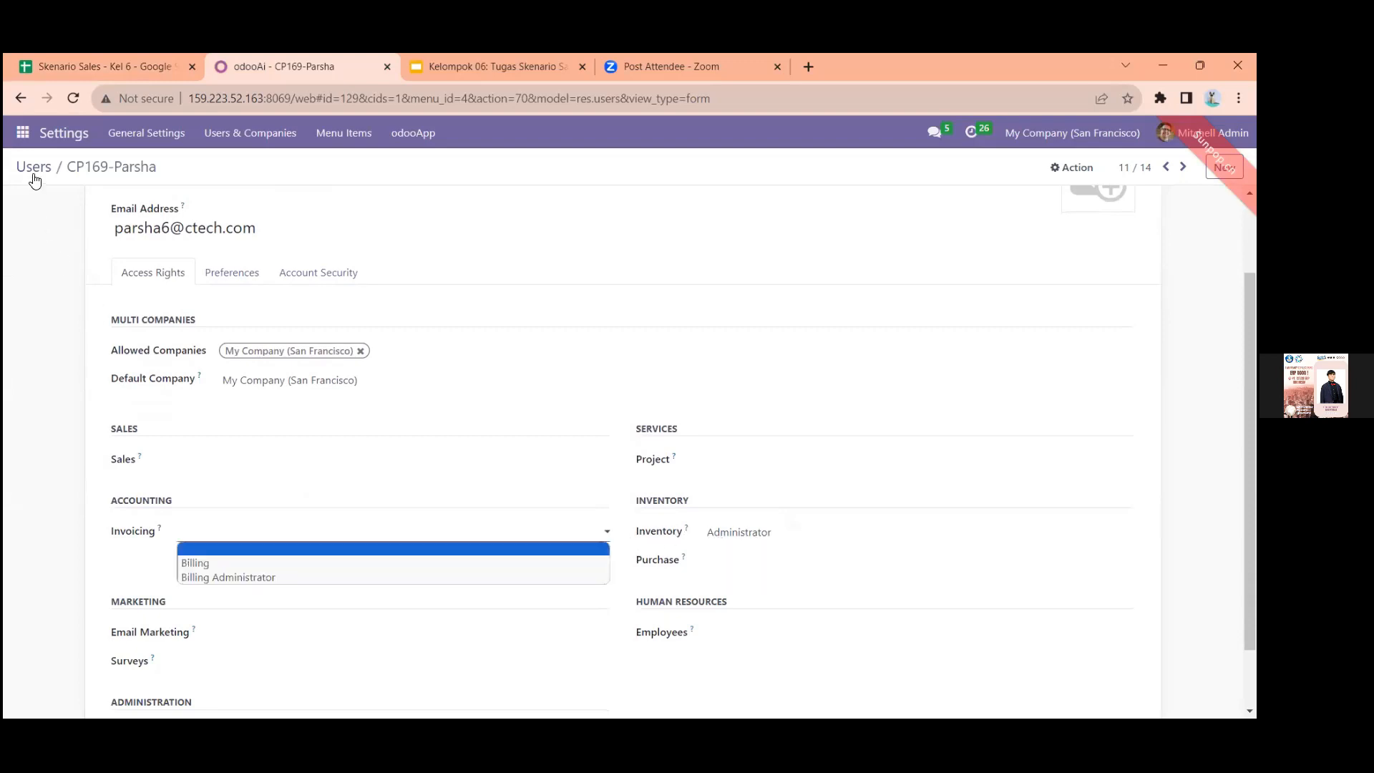
Open the CP174 user and compare its Sales, Email Marketing and Surveys access rights with its row in the Security Matrix sheet
click(32, 170)
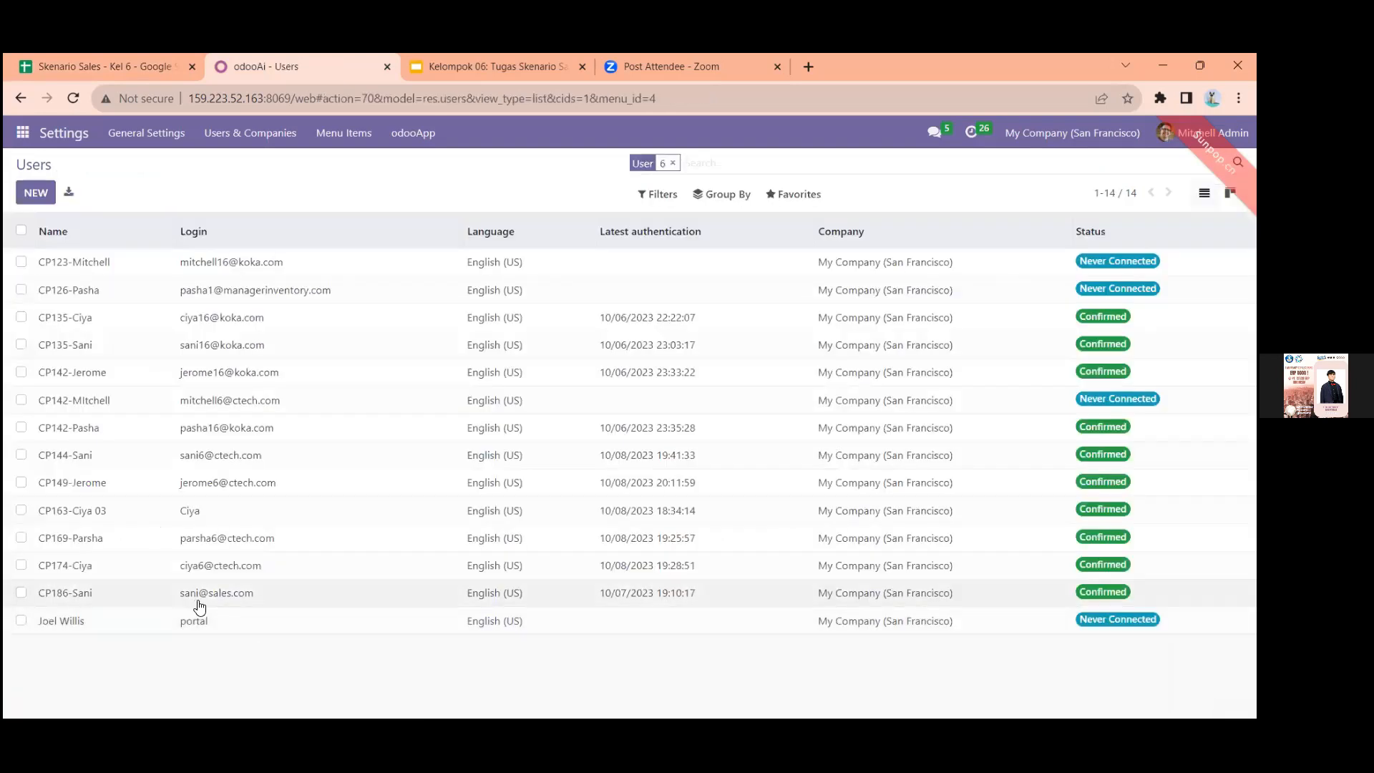
click(207, 560)
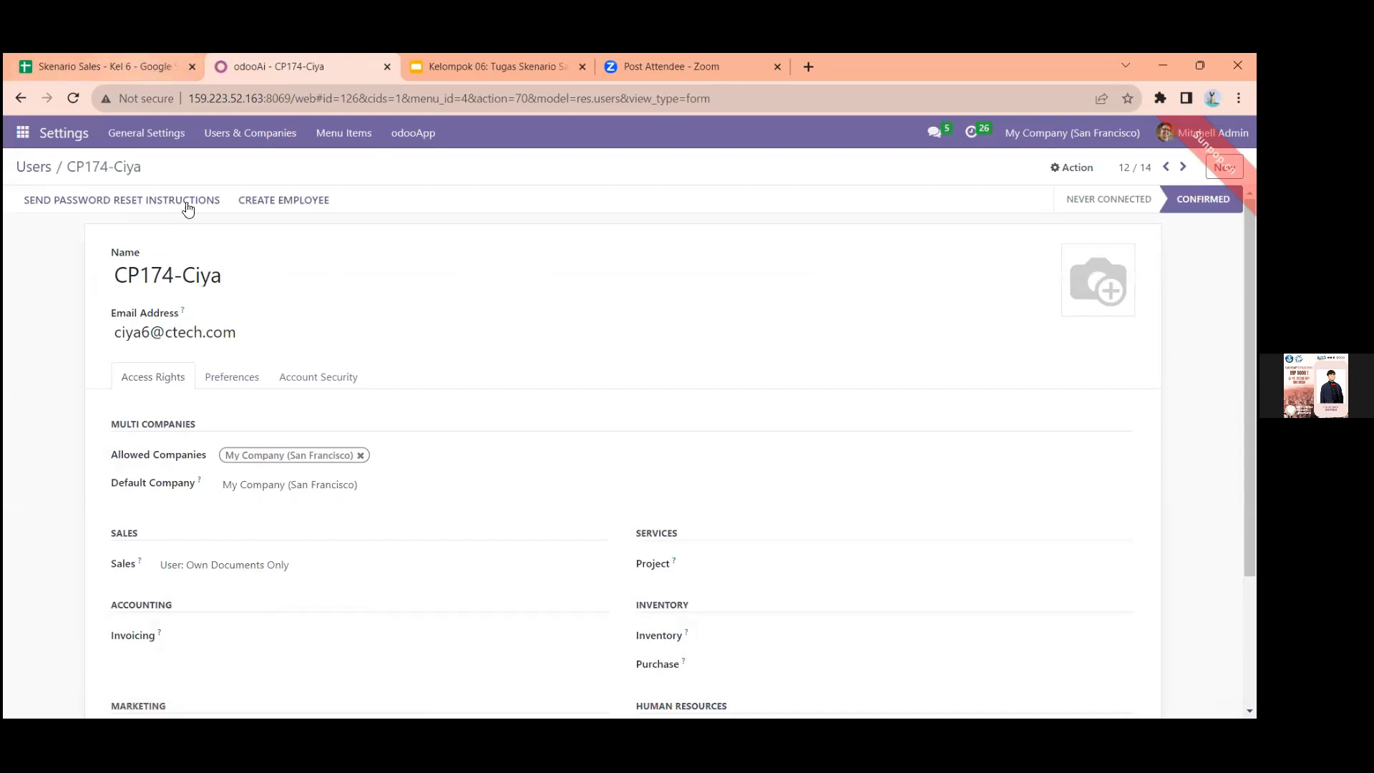
key(ctrl+1)
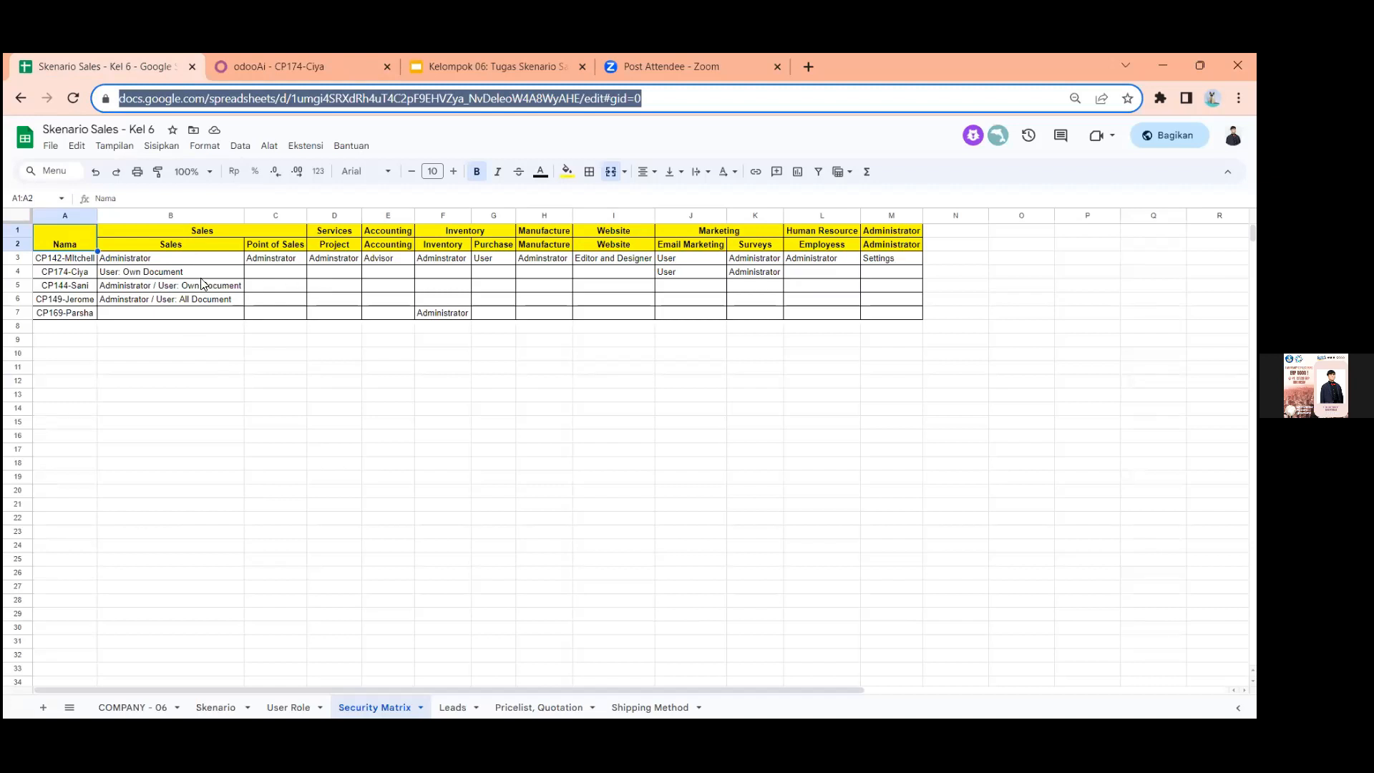
click(174, 272)
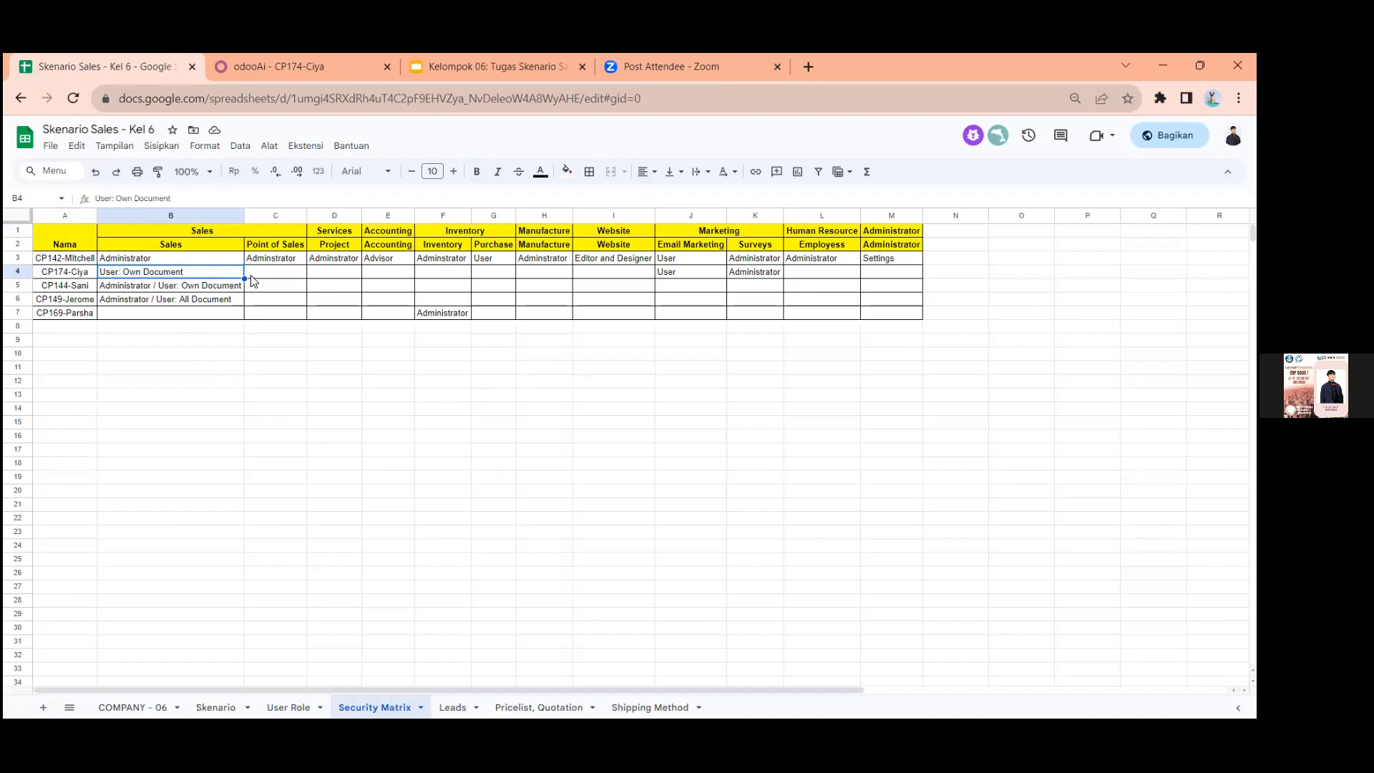
click(672, 269)
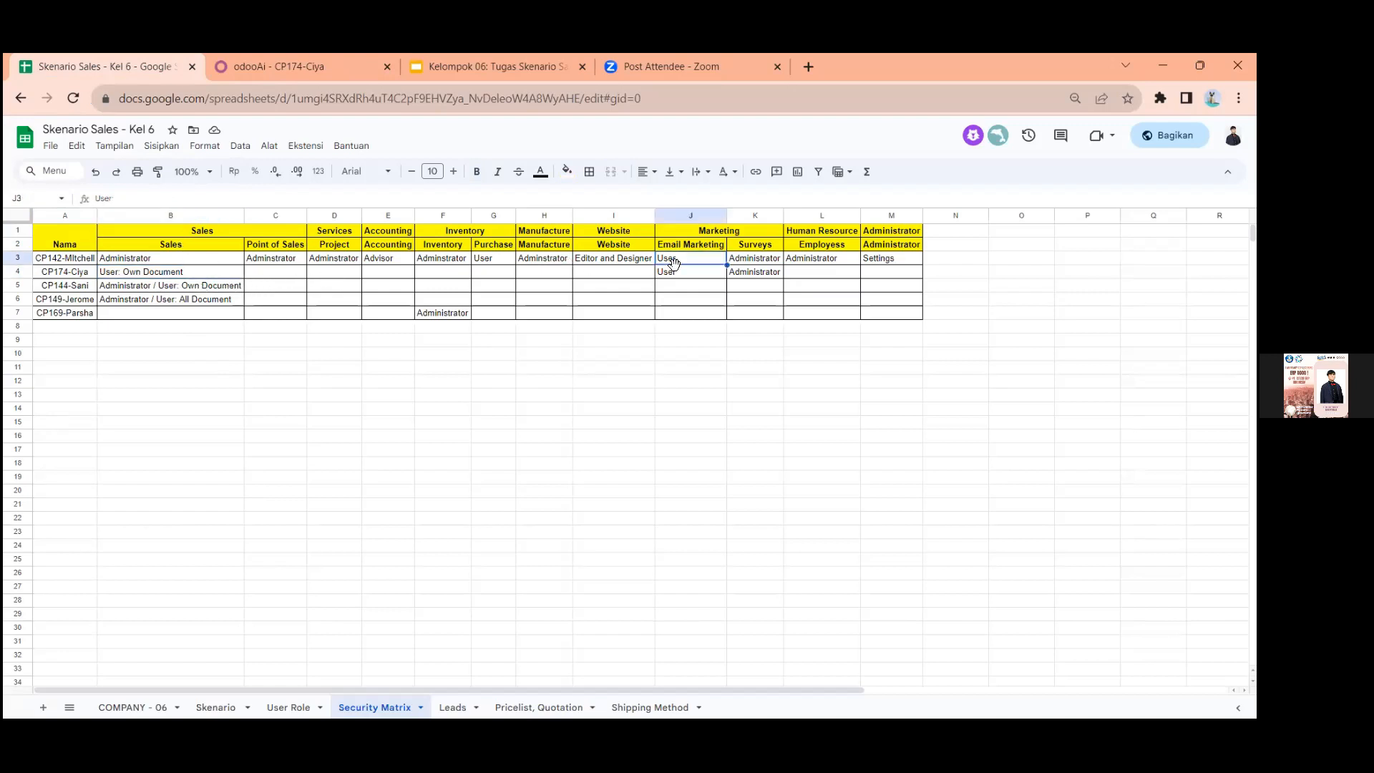
click(753, 277)
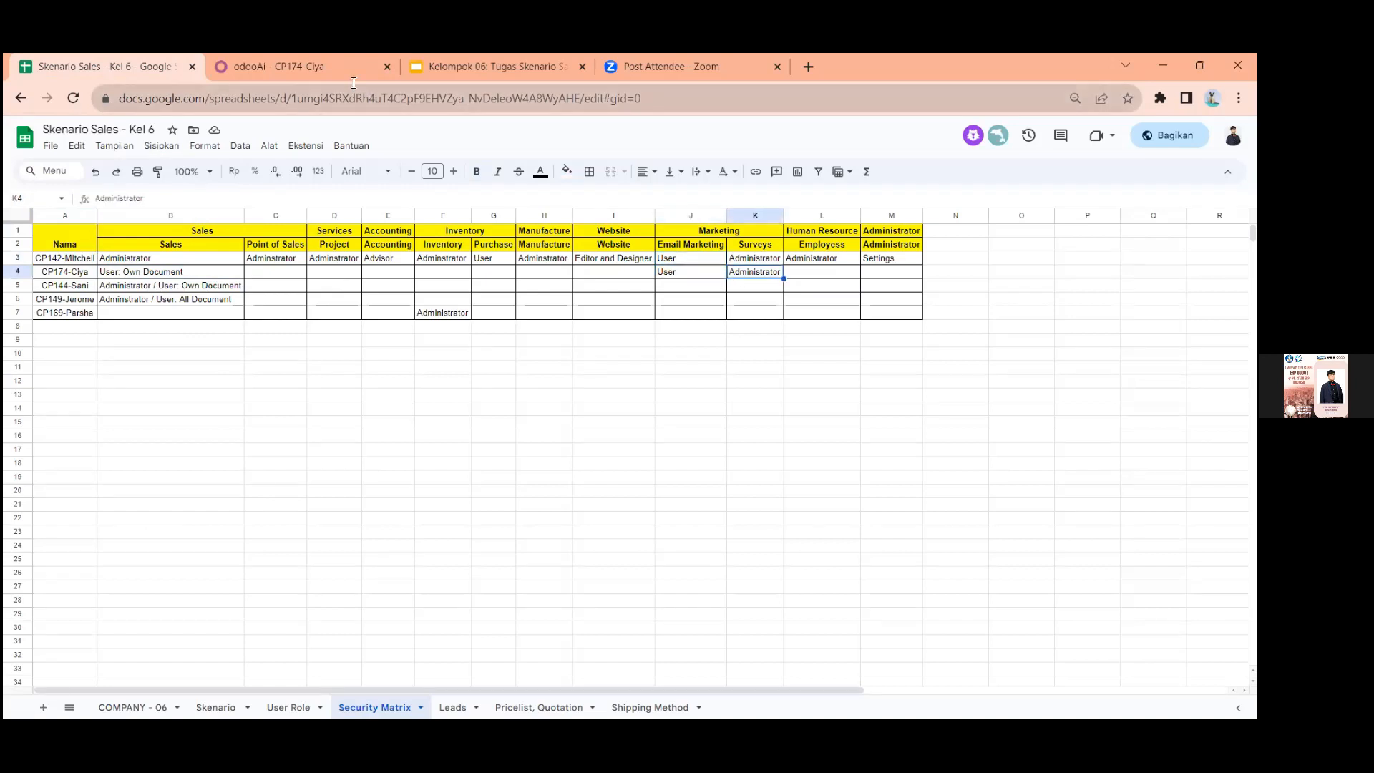
click(353, 75)
scroll(574, 634, down, 3)
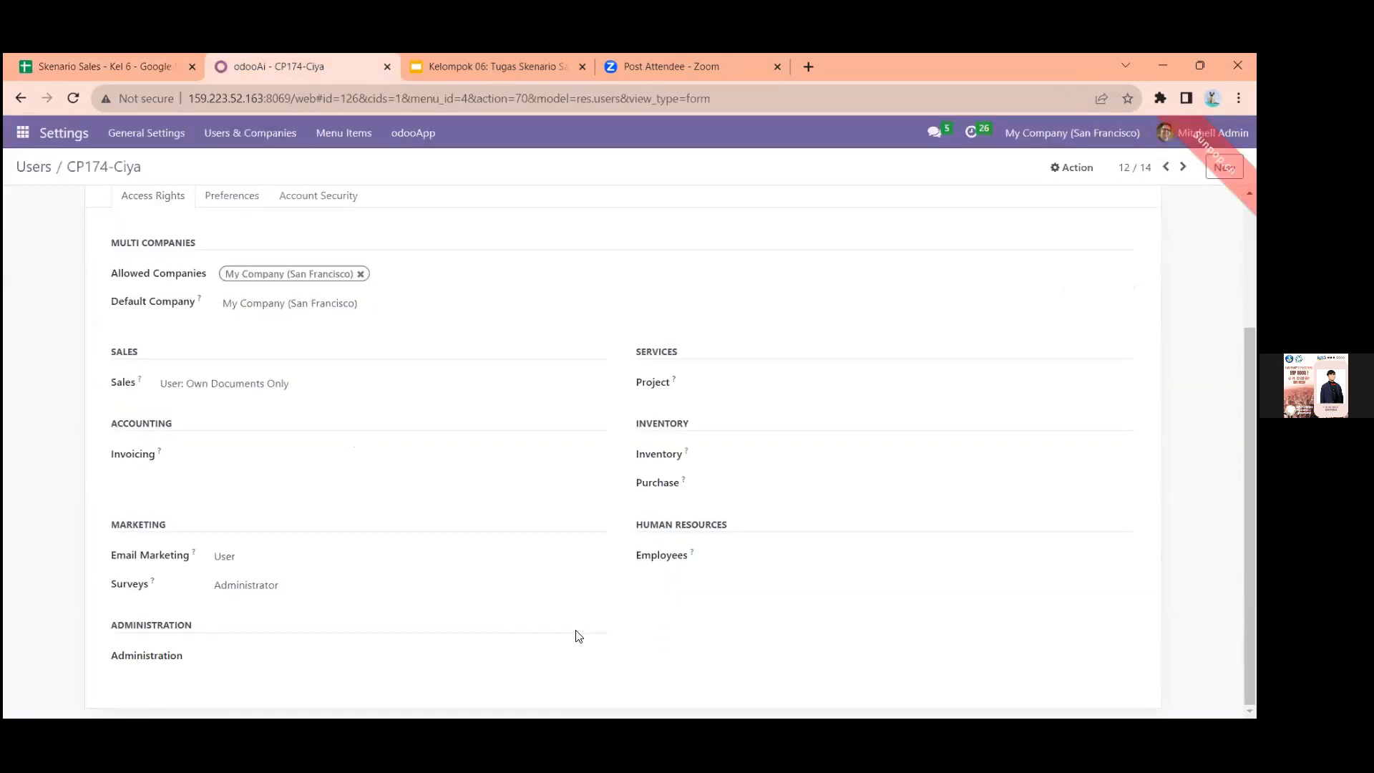
Go over the CP174 user's Sales, Email Marketing and Surveys access rights once more
scroll(287, 334, up, 1)
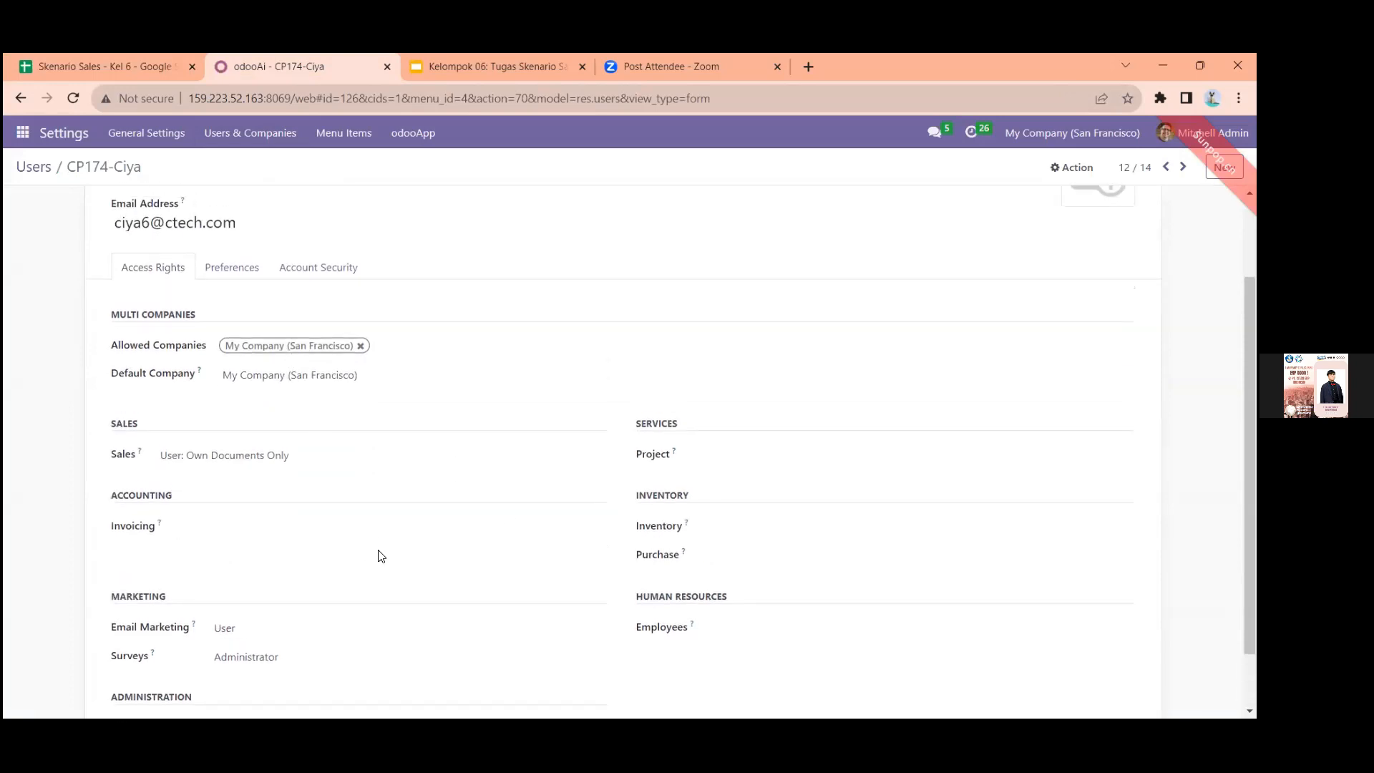
scroll(392, 541, down, 1)
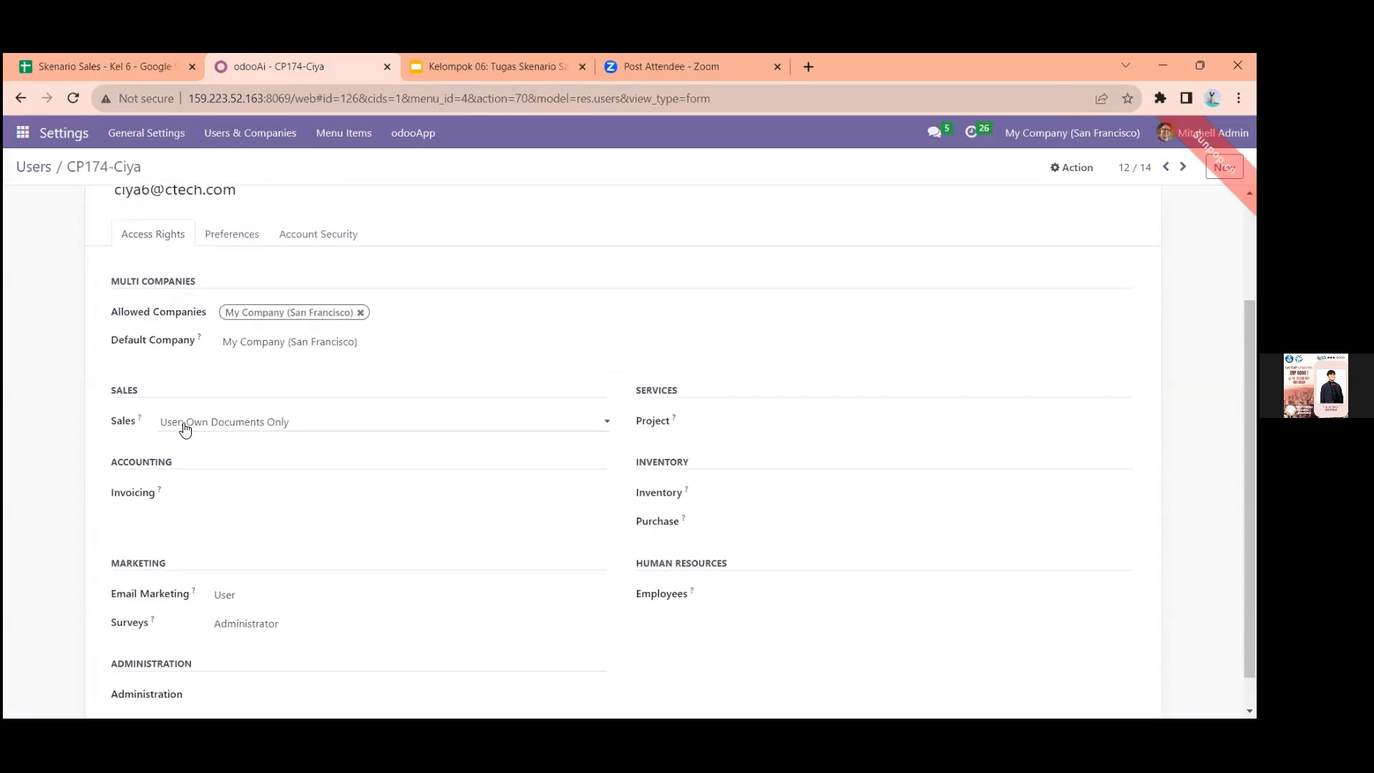
scroll(308, 444, down, 1)
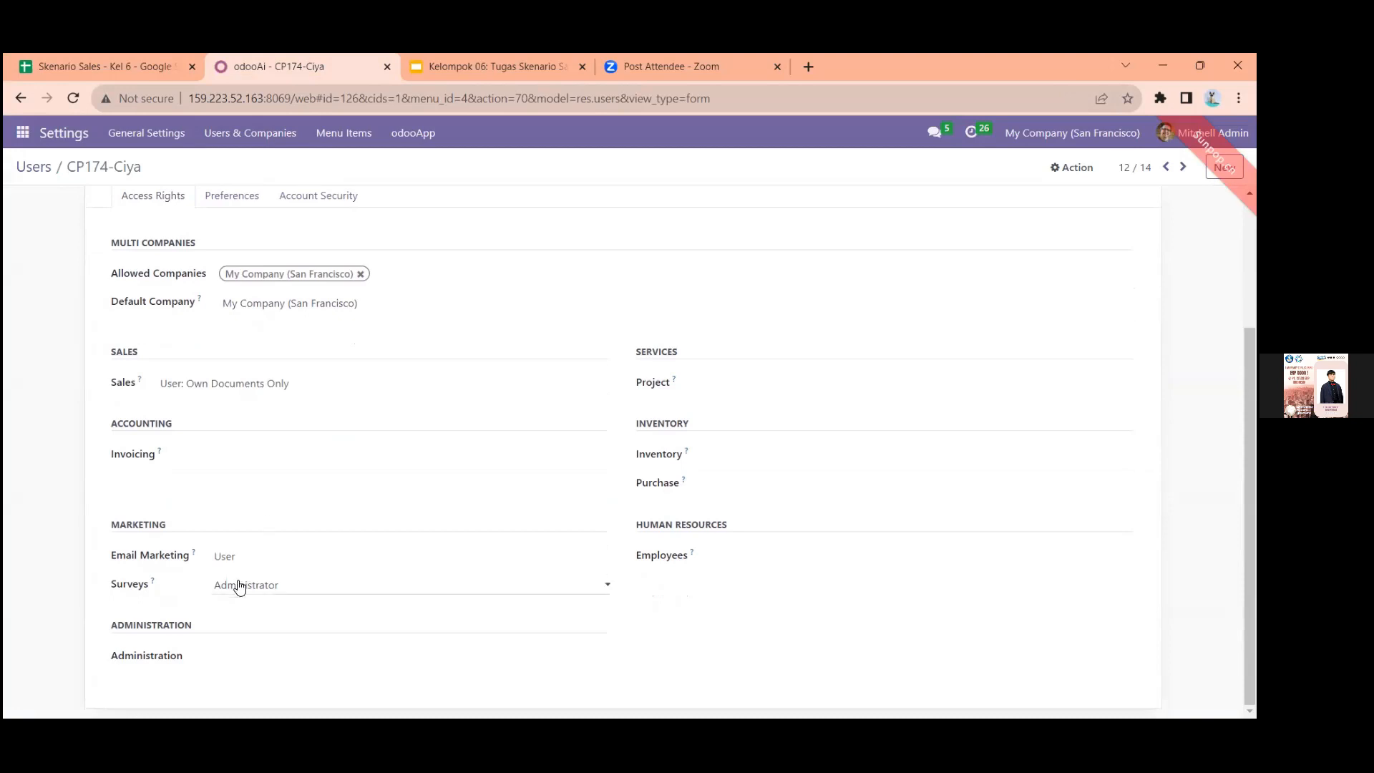
scroll(221, 583, up, 3)
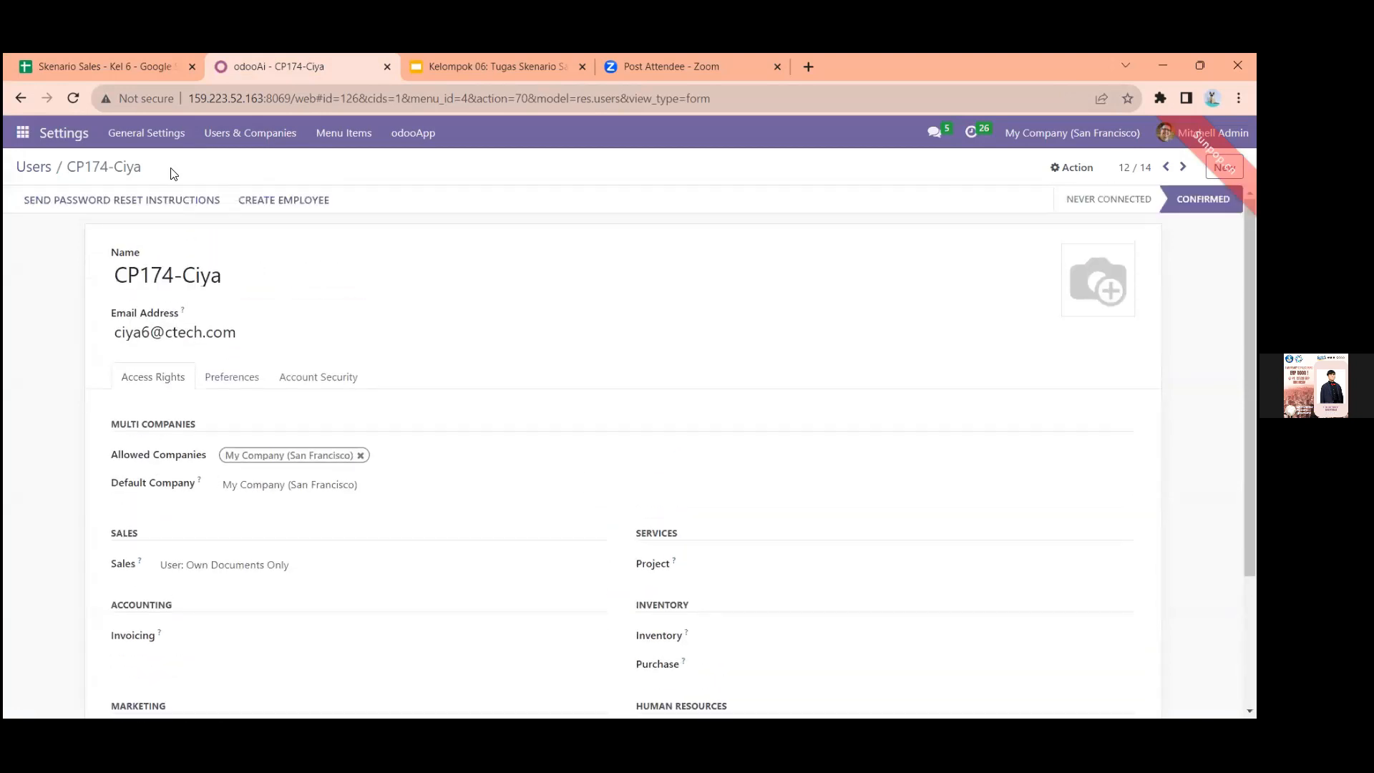
Read the Staff IT job description in the User Role sheet of Skenario Sales and open the Sales settings in Odoo
click(143, 65)
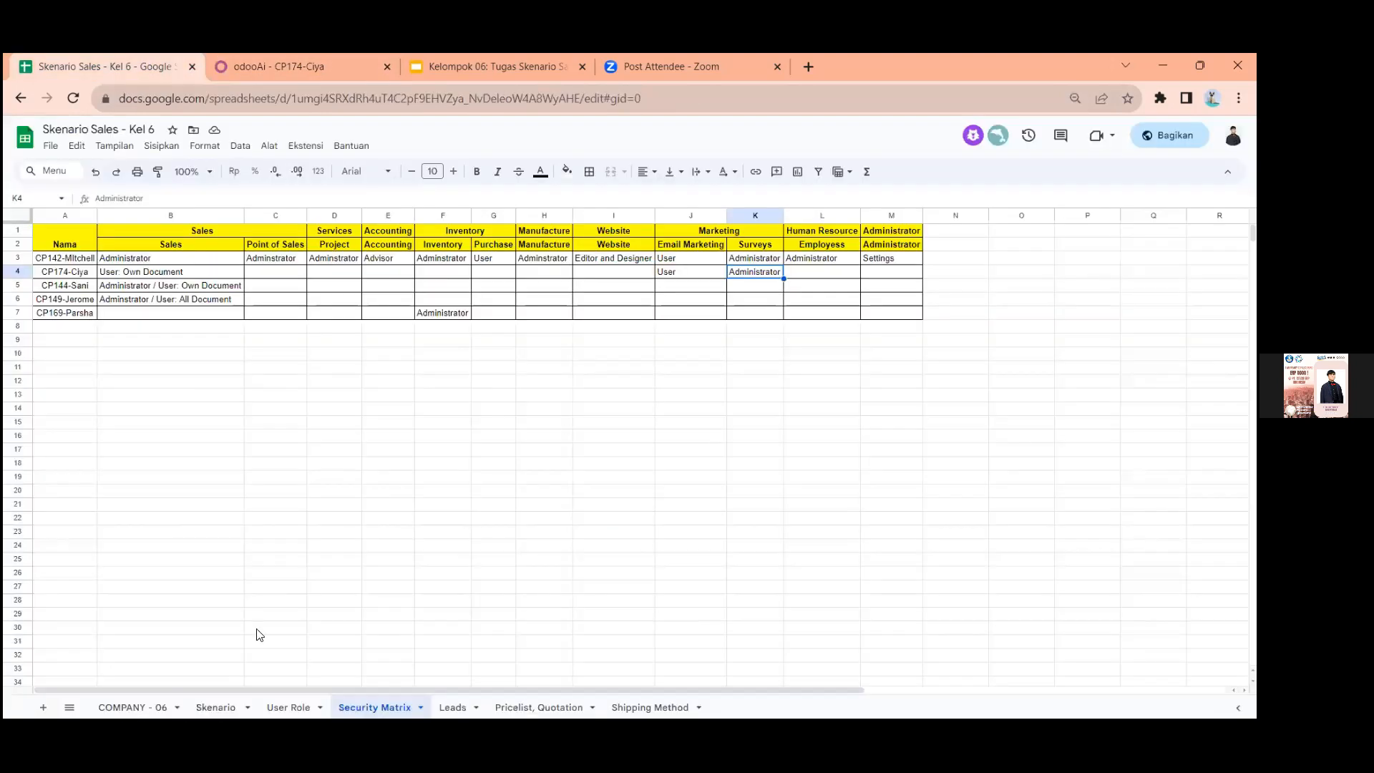
click(275, 707)
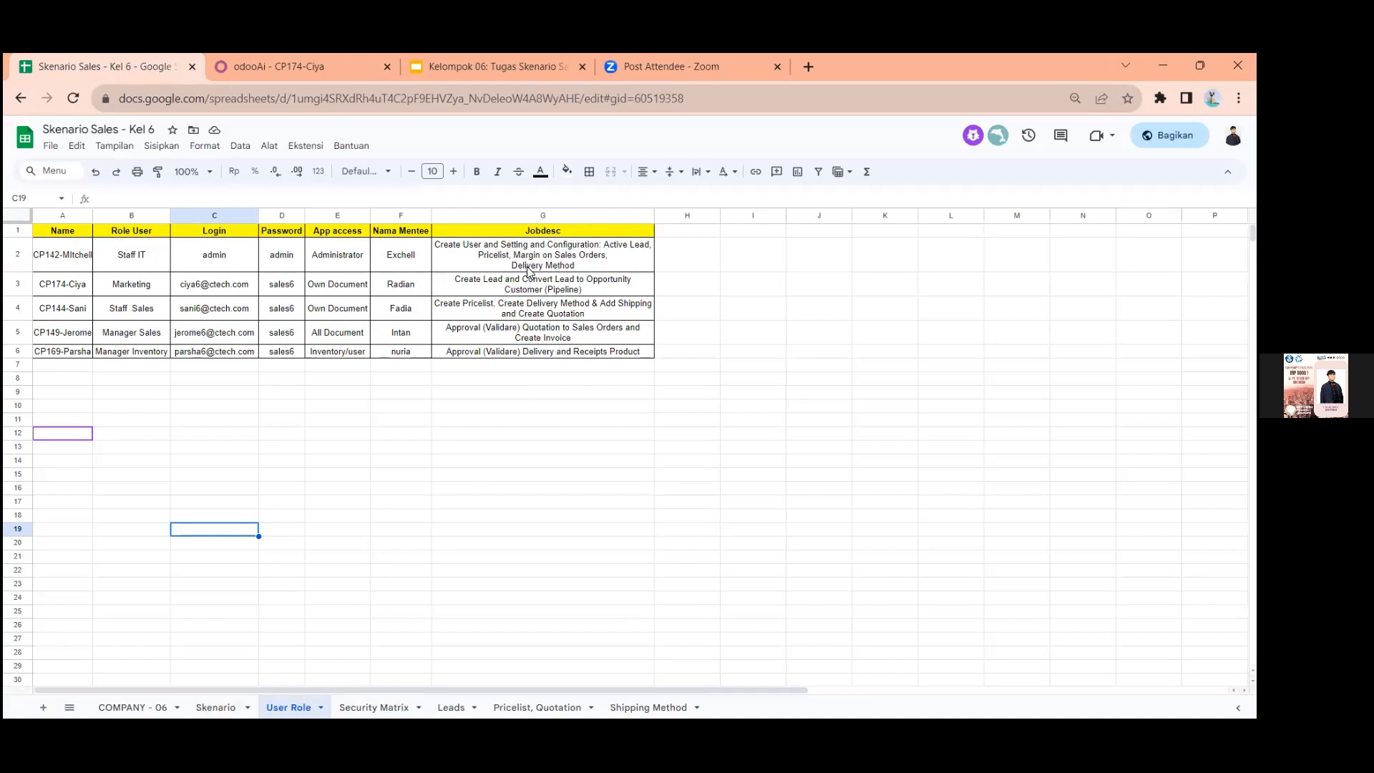
click(318, 57)
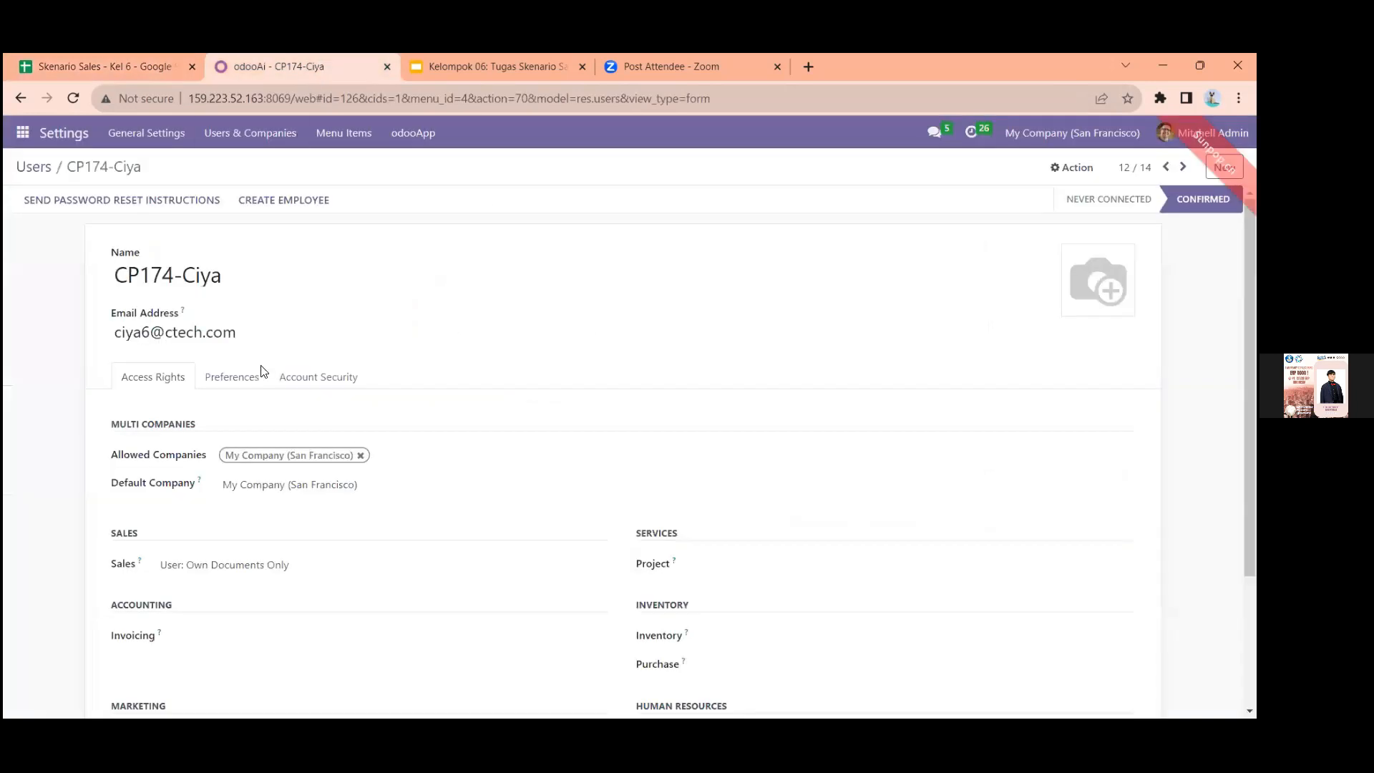
click(23, 132)
click(38, 455)
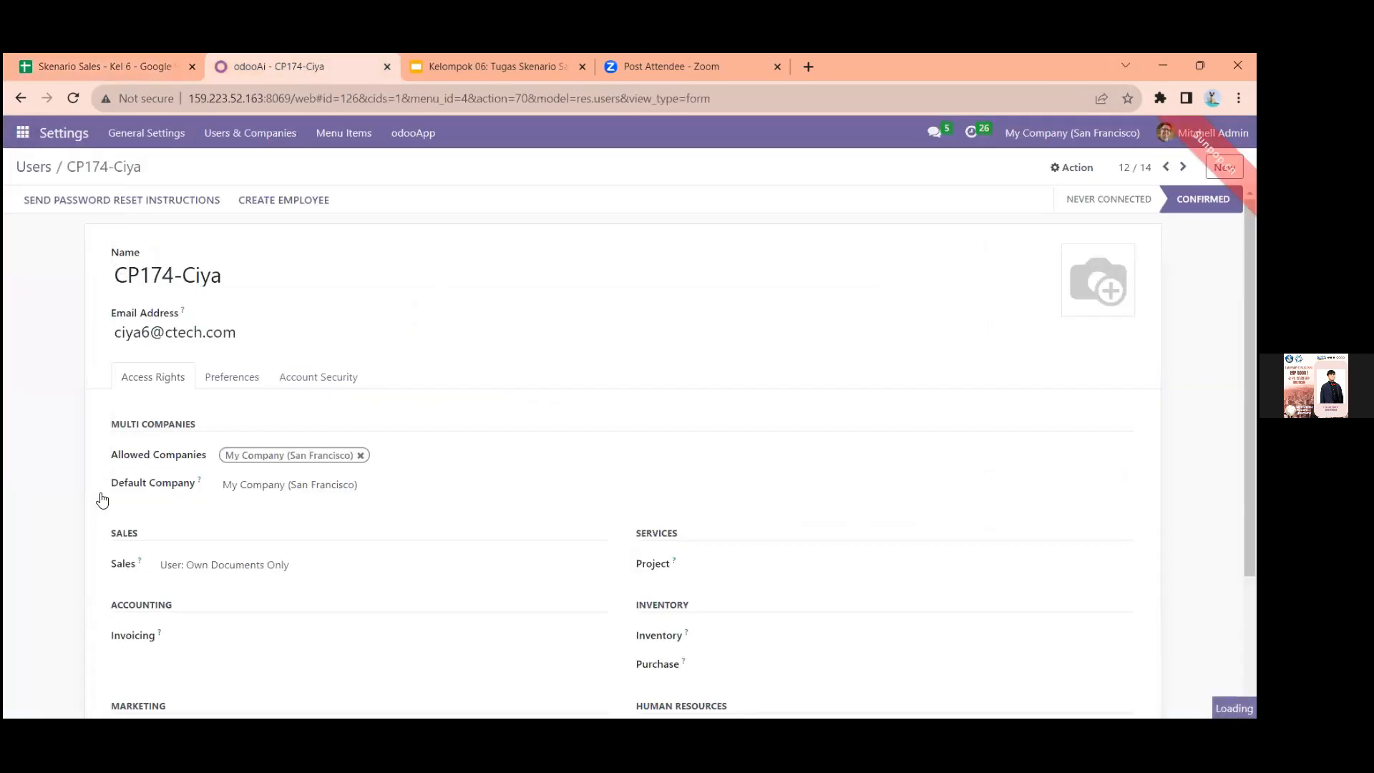
click(90, 297)
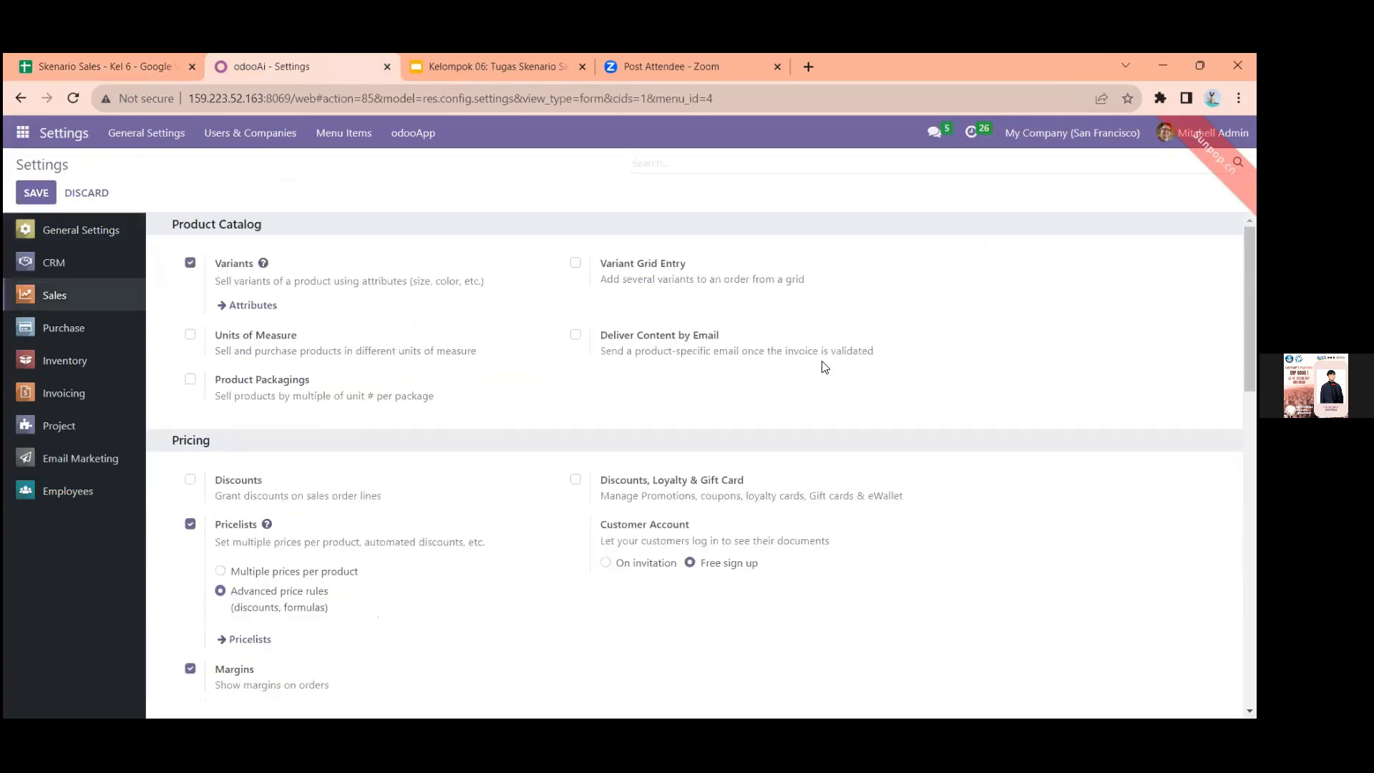
Find "price" in the Sales settings, examine the Pricelists, Margins and Delivery Methods options, and compare them with the User Role sheet's job descriptions
key(ctrl+f)
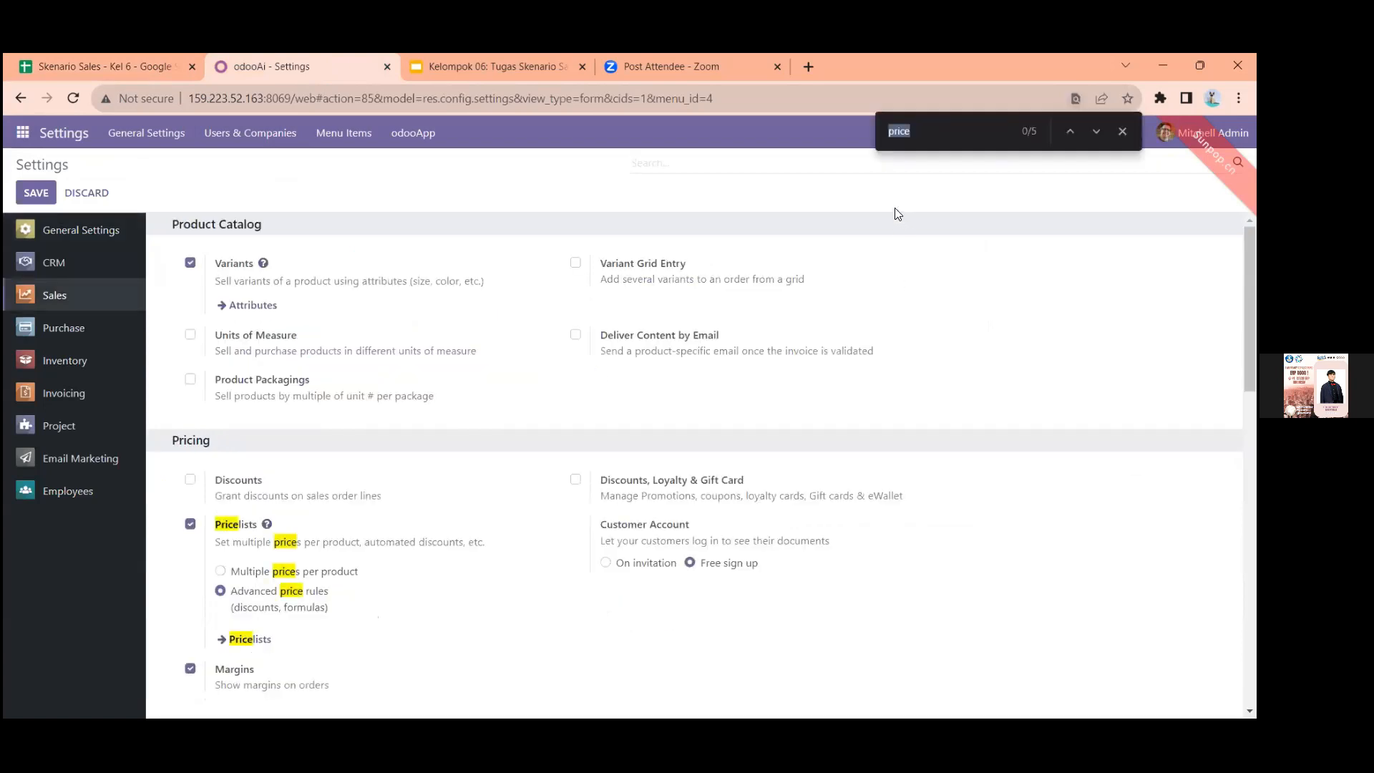
scroll(533, 547, down, 1)
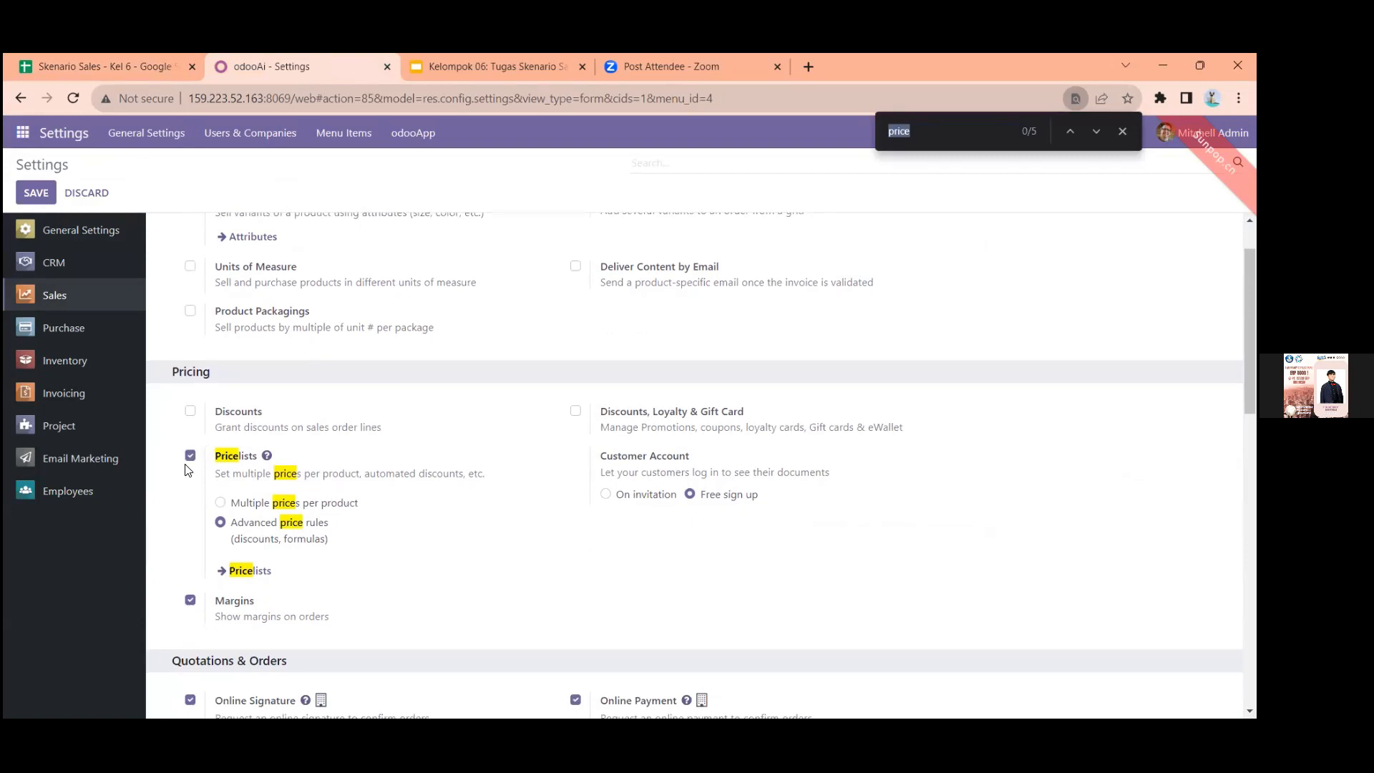
scroll(260, 591, down, 1)
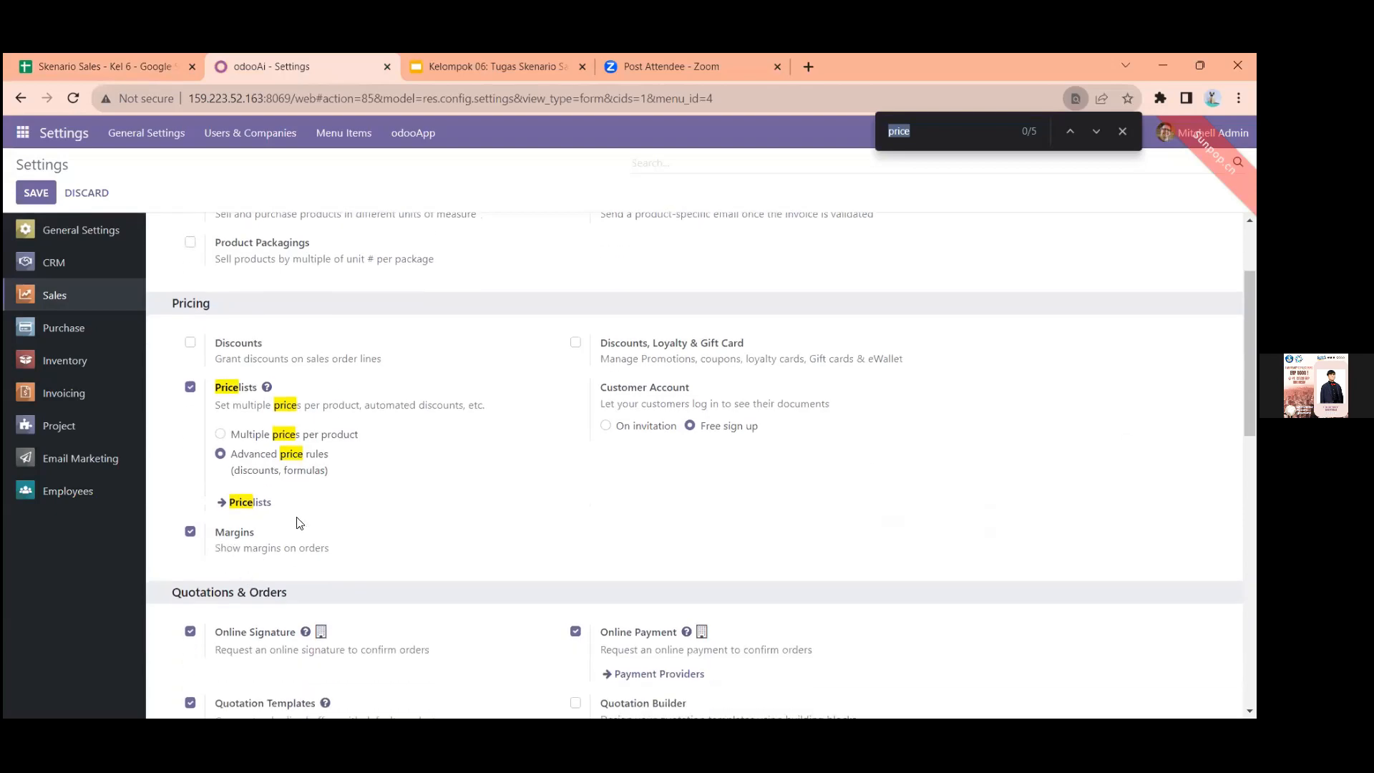
scroll(483, 537, down, 8)
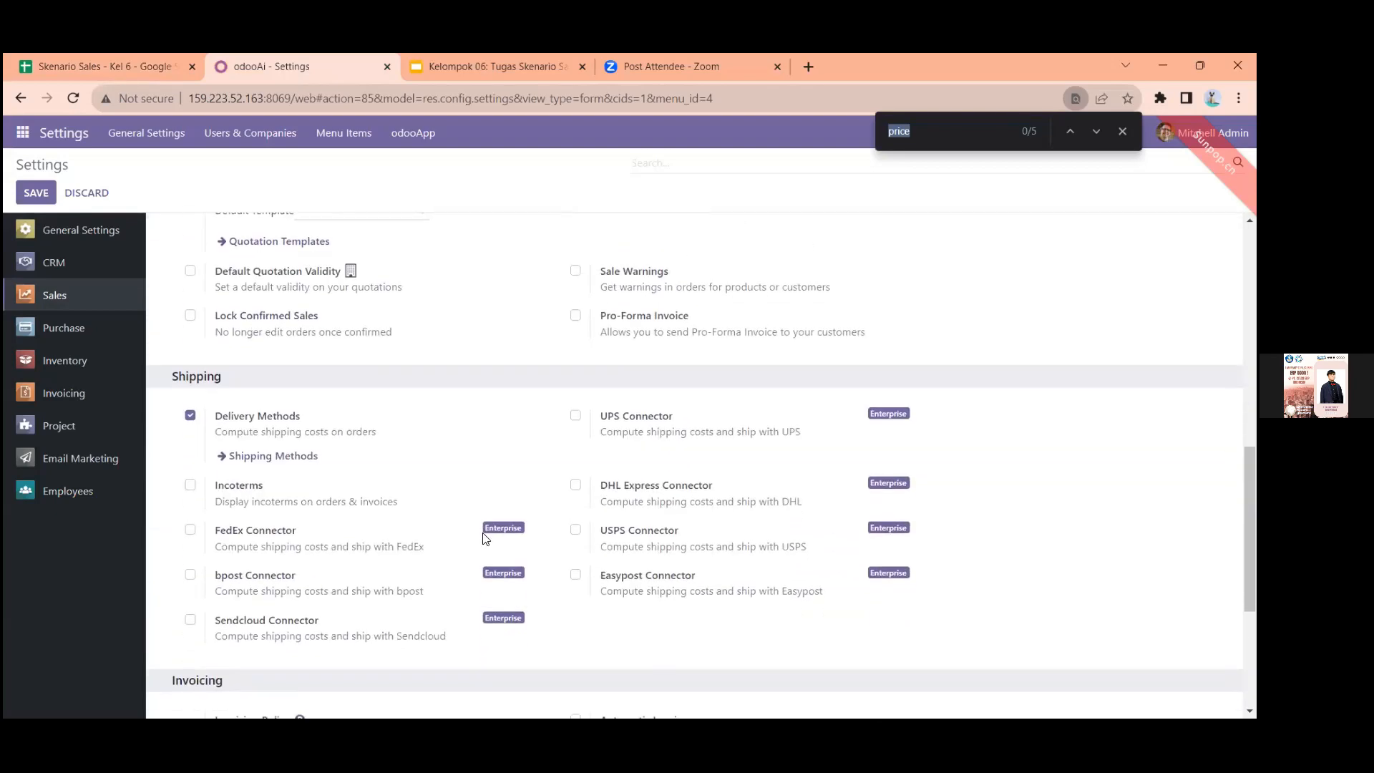
scroll(483, 540, down, 2)
scroll(479, 529, up, 1)
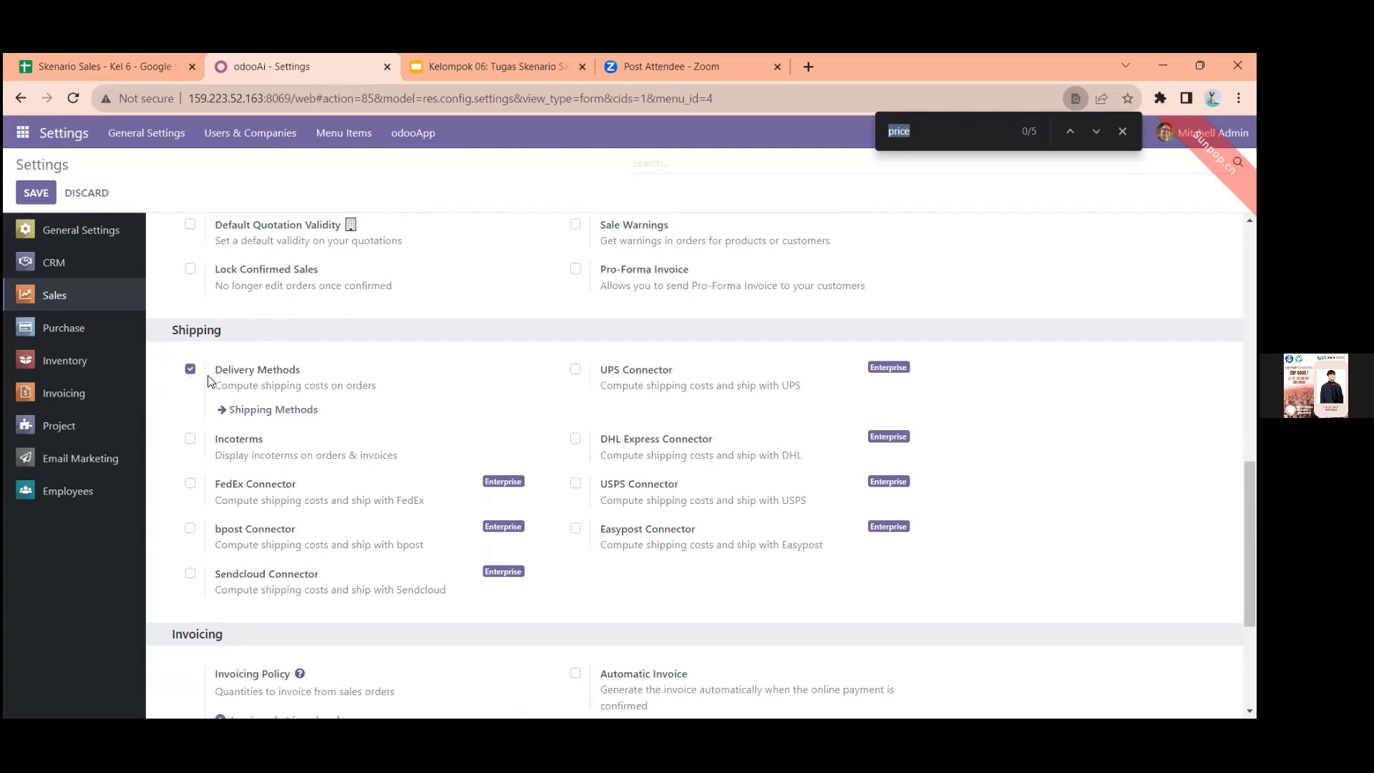
scroll(291, 363, up, 7)
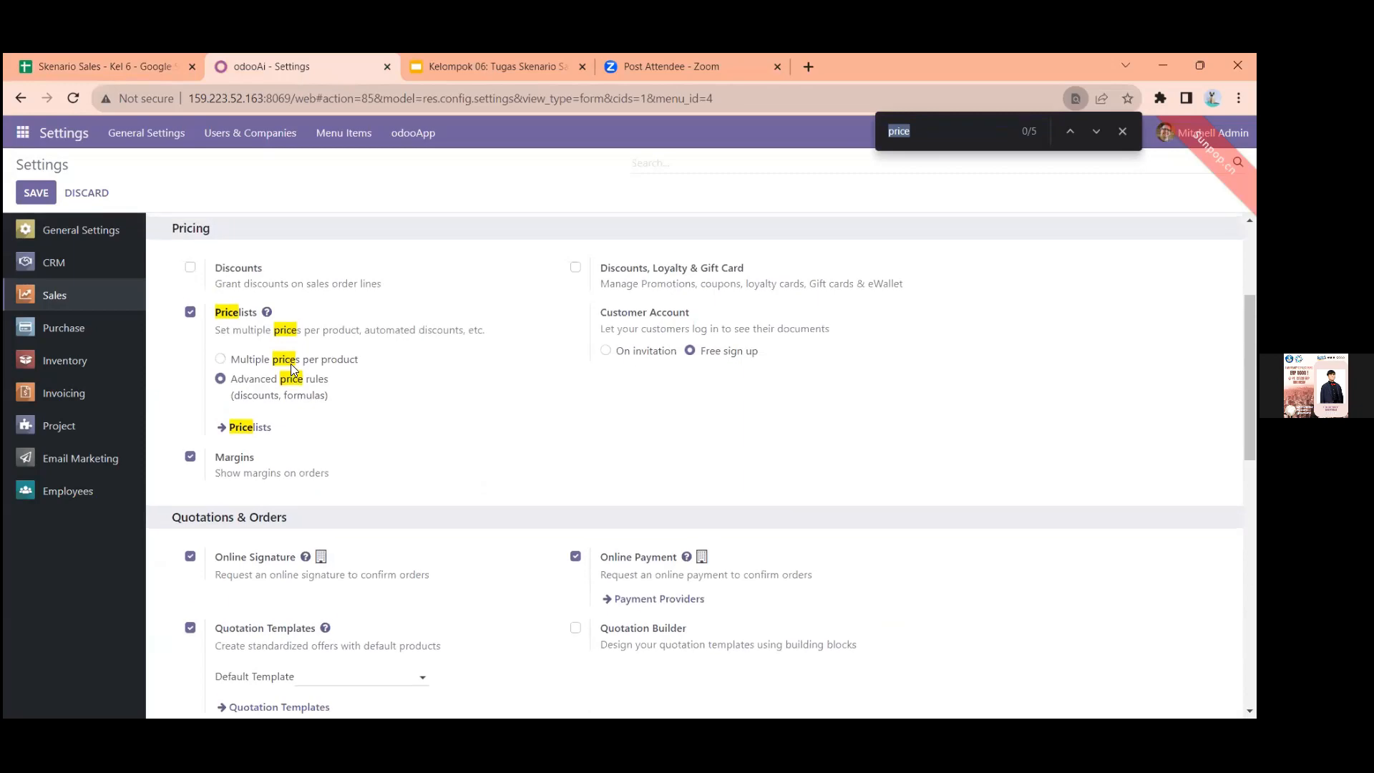
scroll(290, 364, up, 3)
click(146, 62)
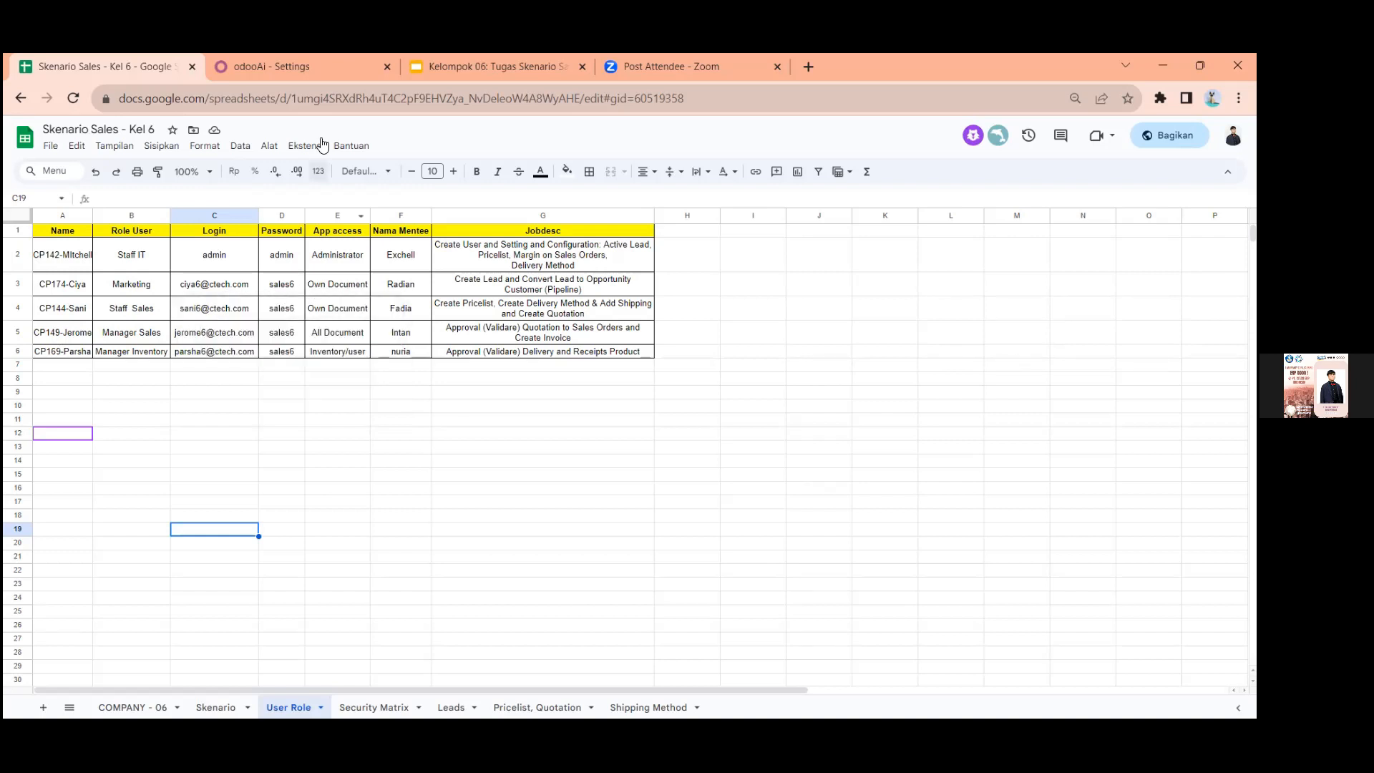
key(ctrl+Tab)
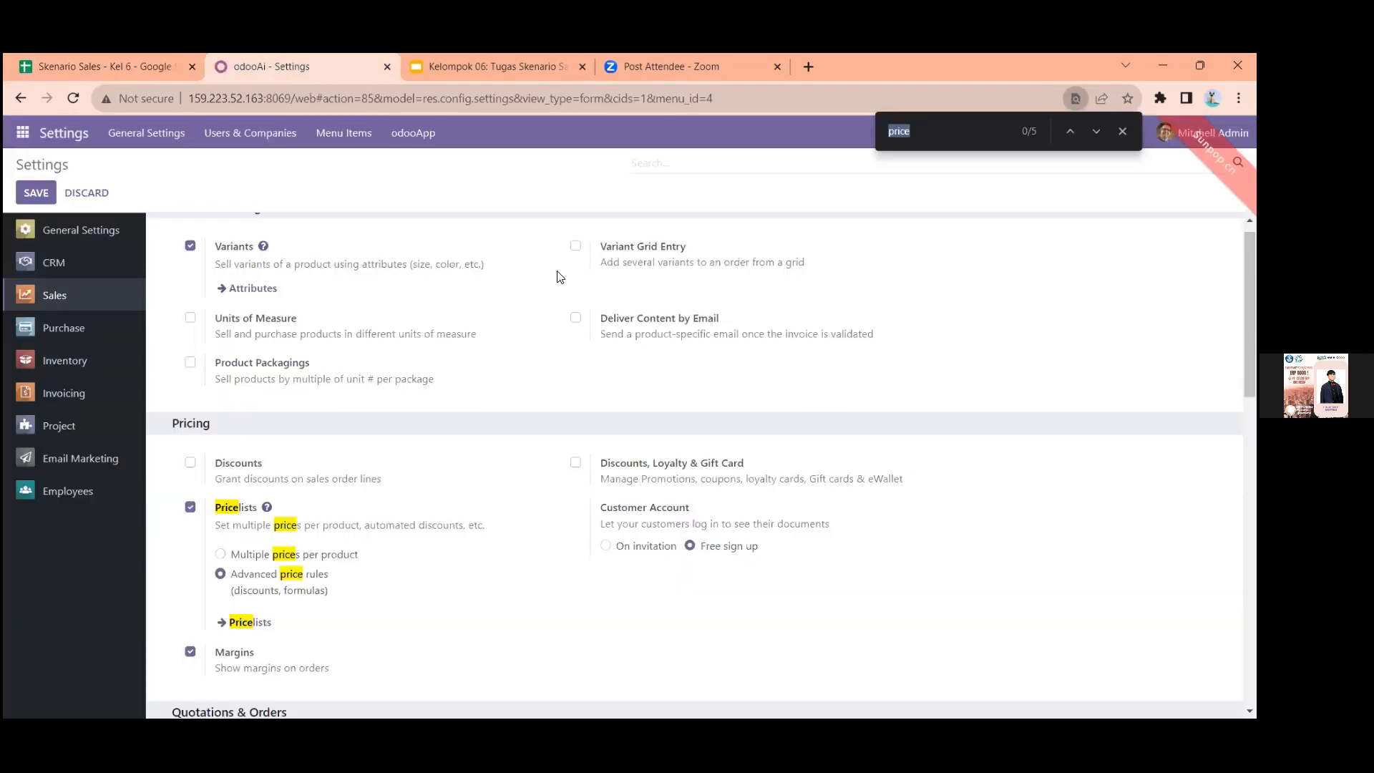
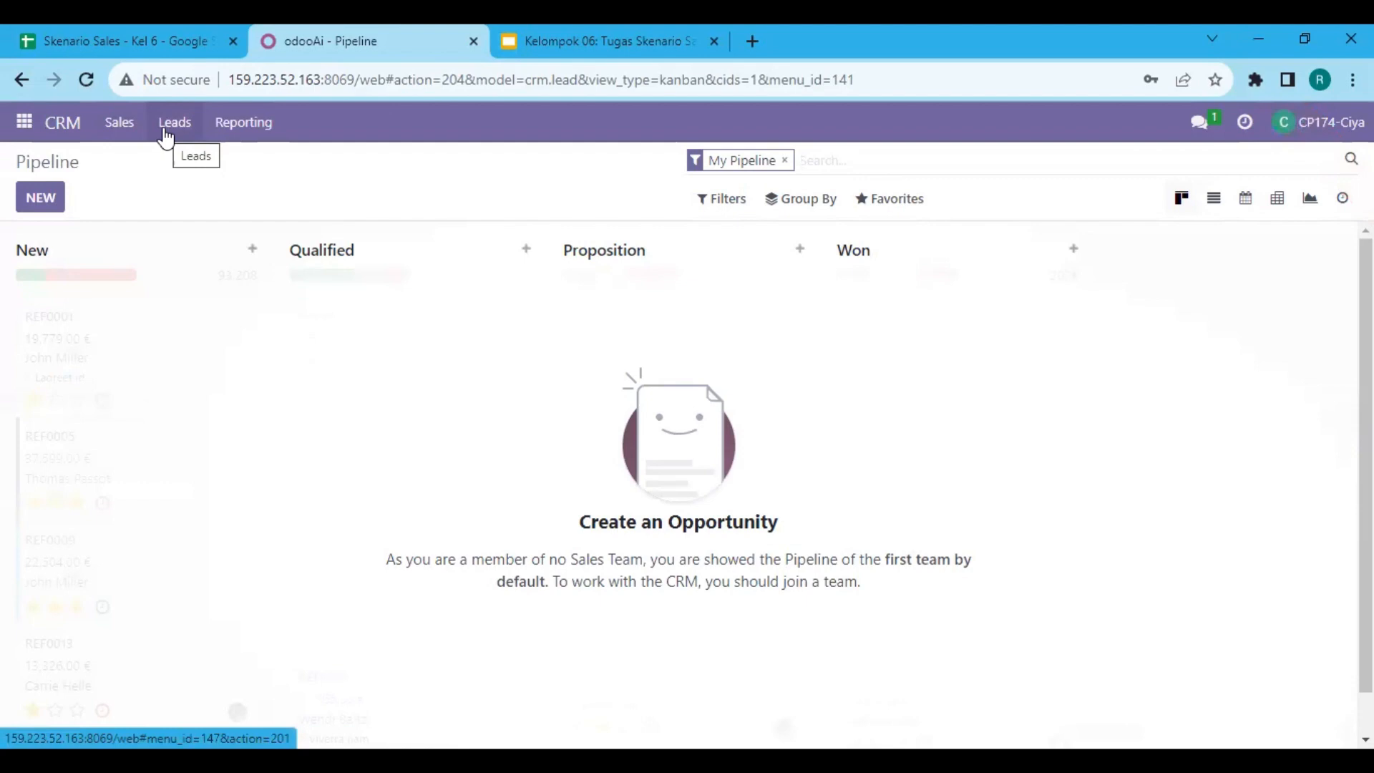
Open the lead "Target Customer 2 6 tahun periode 2023" from the CRM leads list and review its details
click(174, 122)
scroll(139, 314, down, 1)
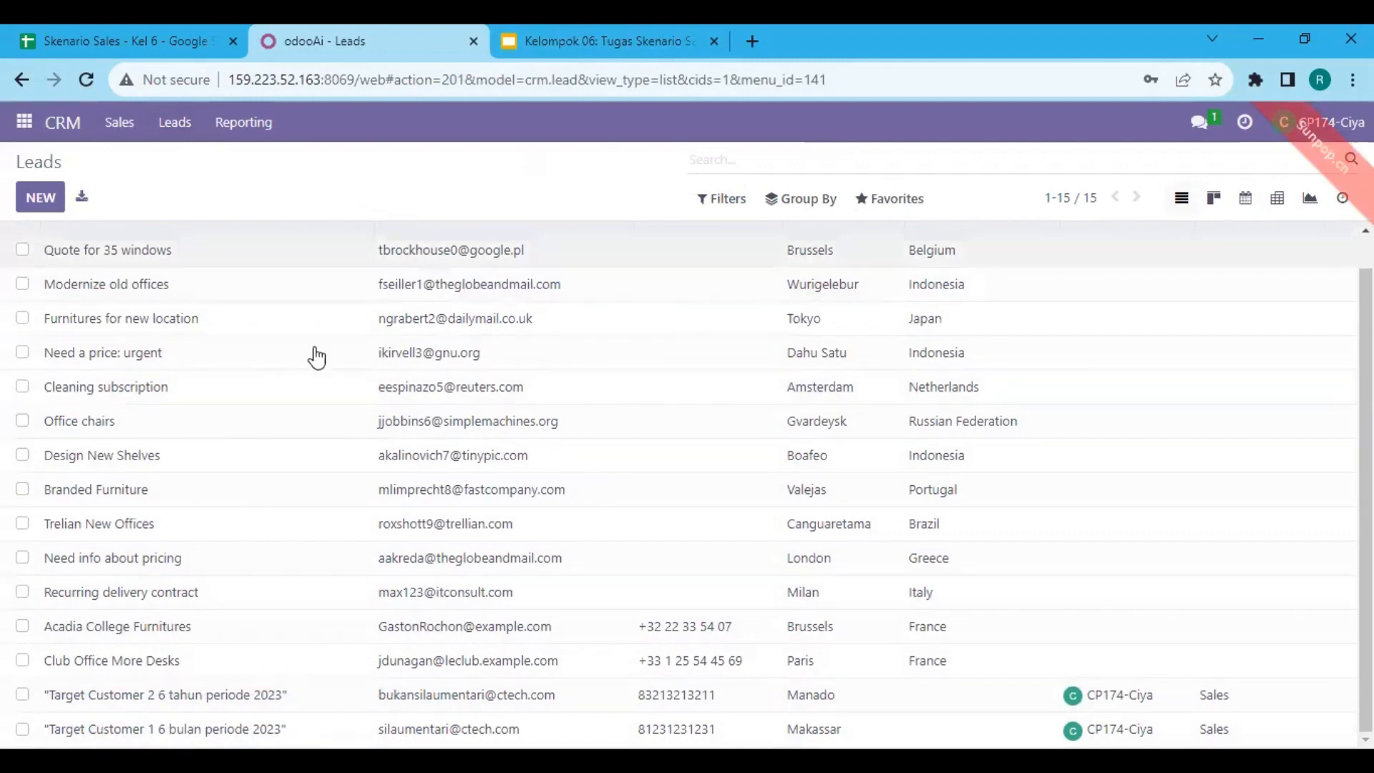
click(194, 703)
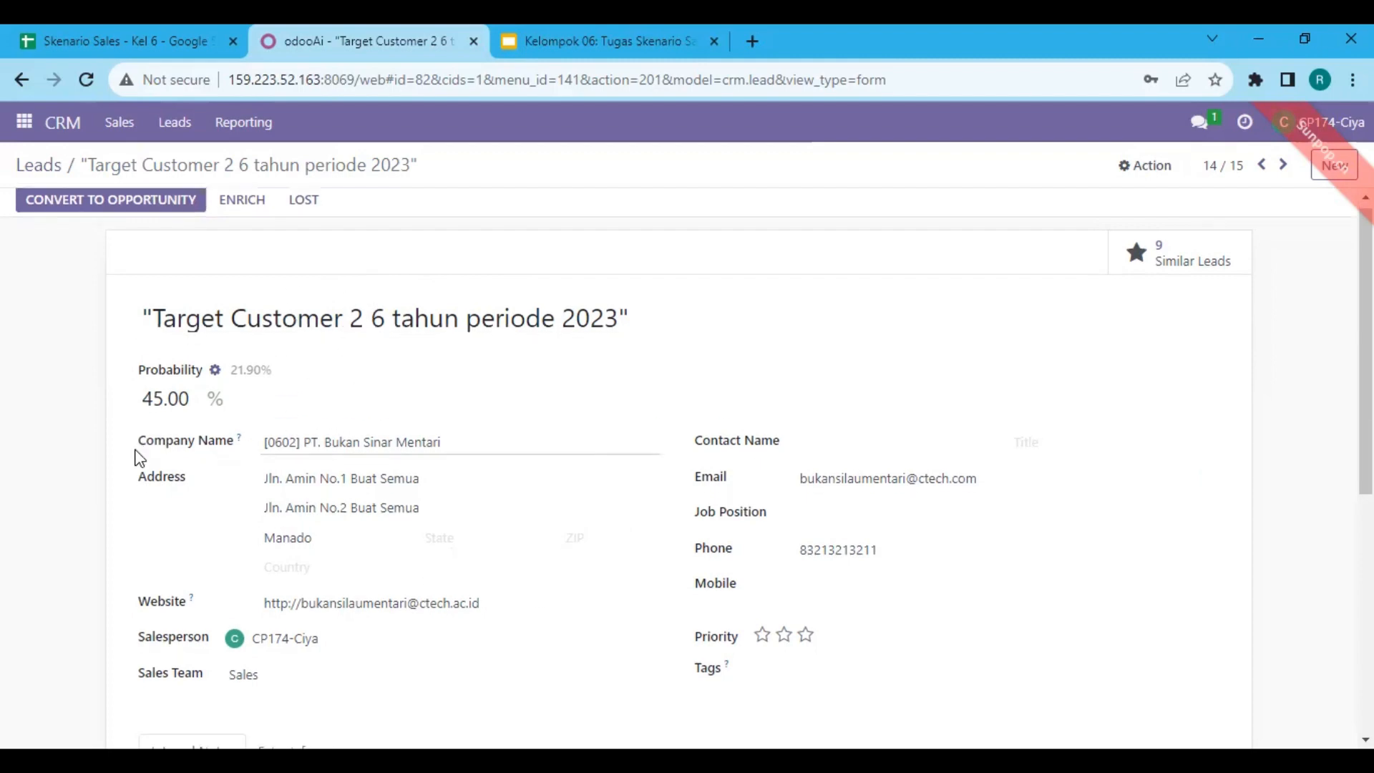
scroll(138, 460, down, 5)
scroll(141, 463, up, 5)
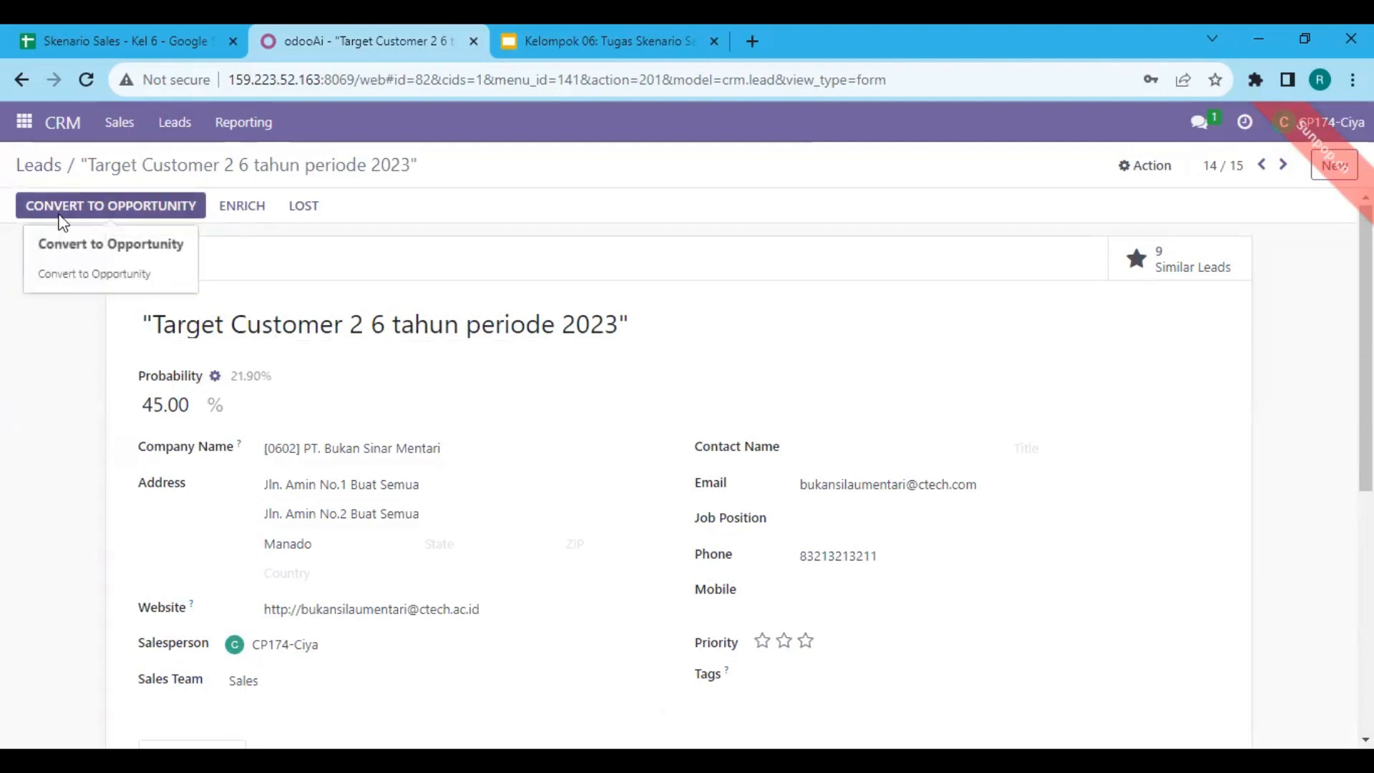
click(59, 215)
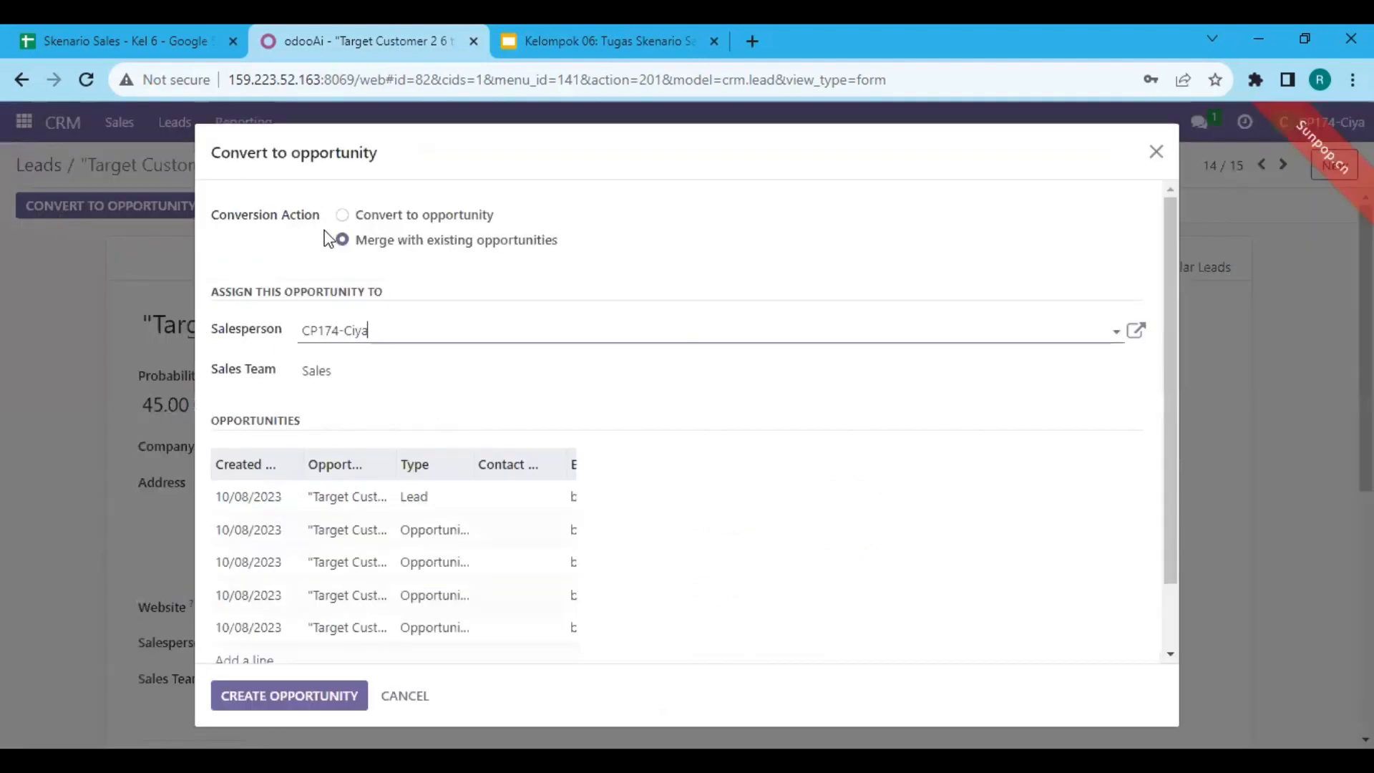
click(413, 221)
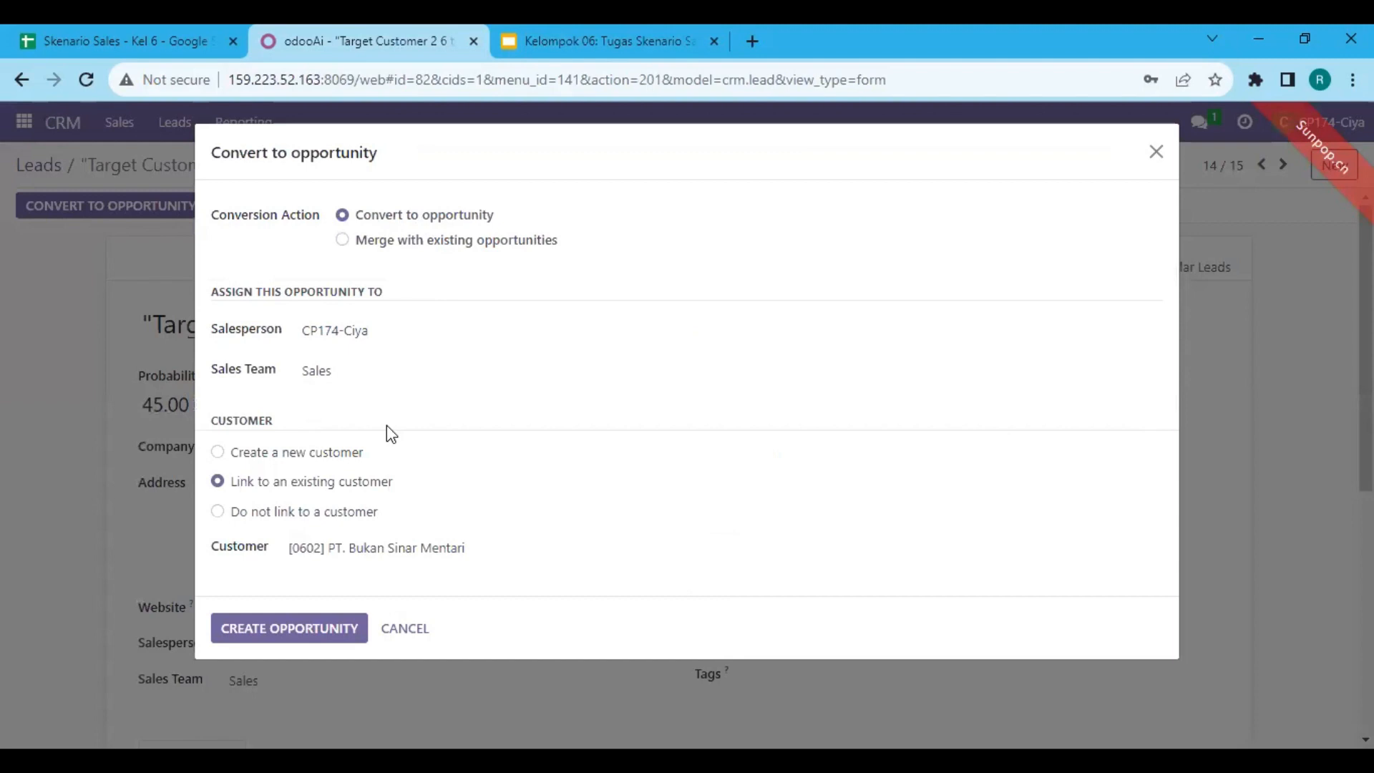
click(361, 462)
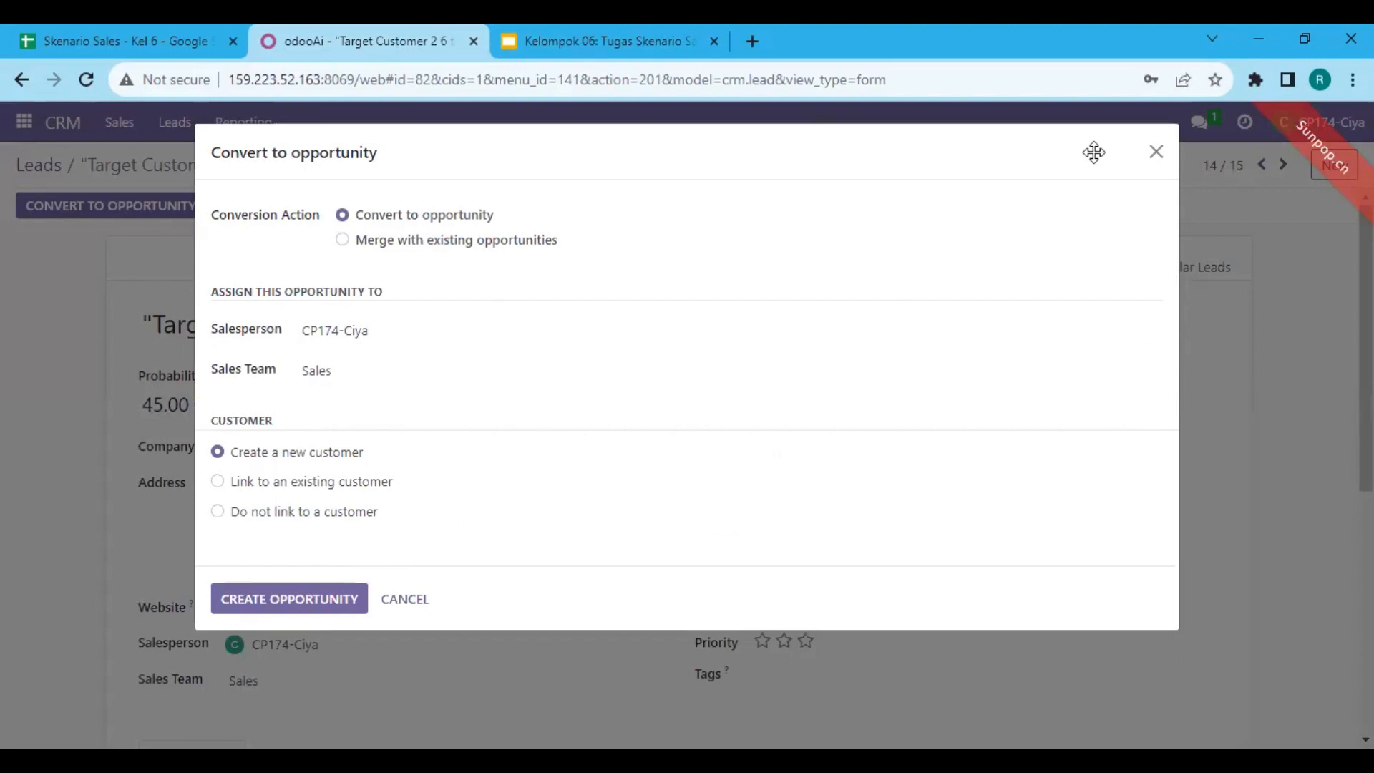
click(1157, 154)
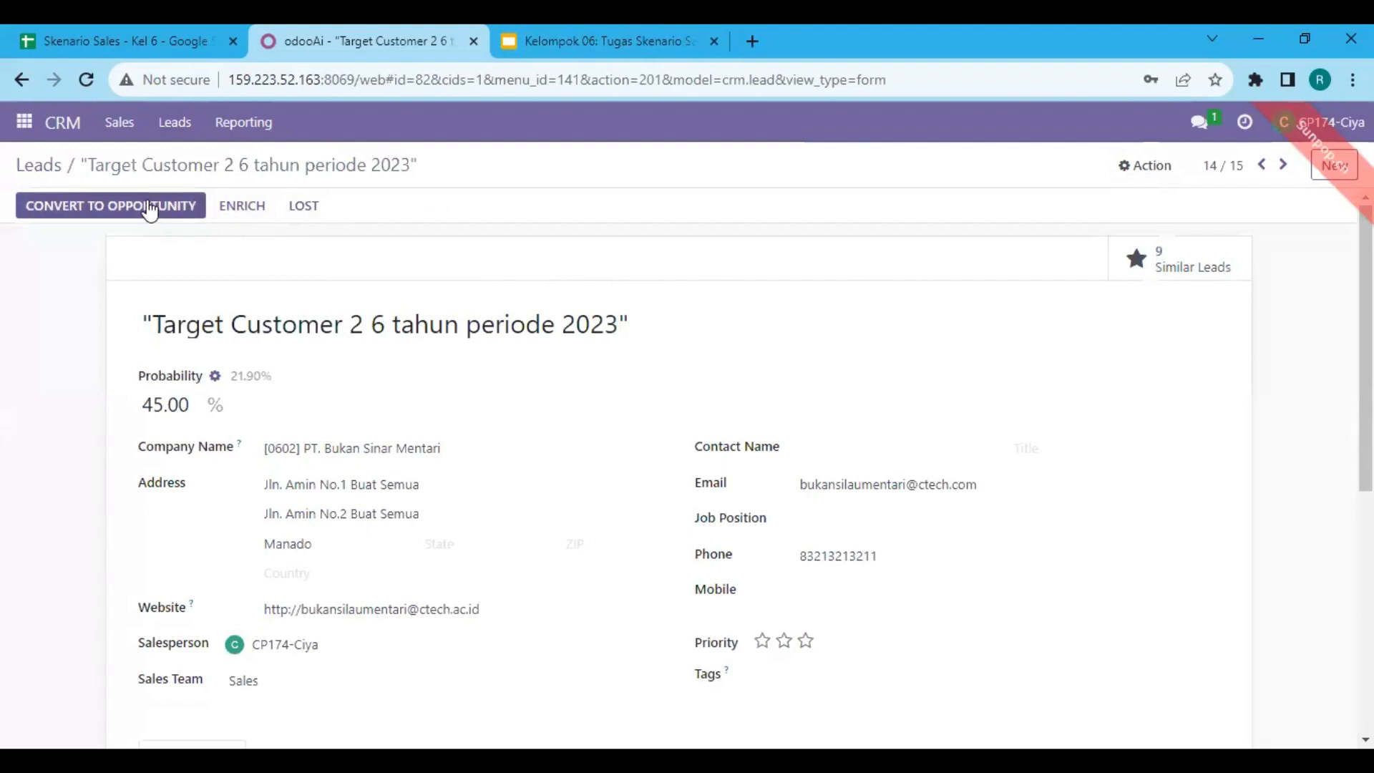
Convert the "Target Customer 2 6 tahun periode 2023" lead to an opportunity with the Create a new customer option
click(152, 207)
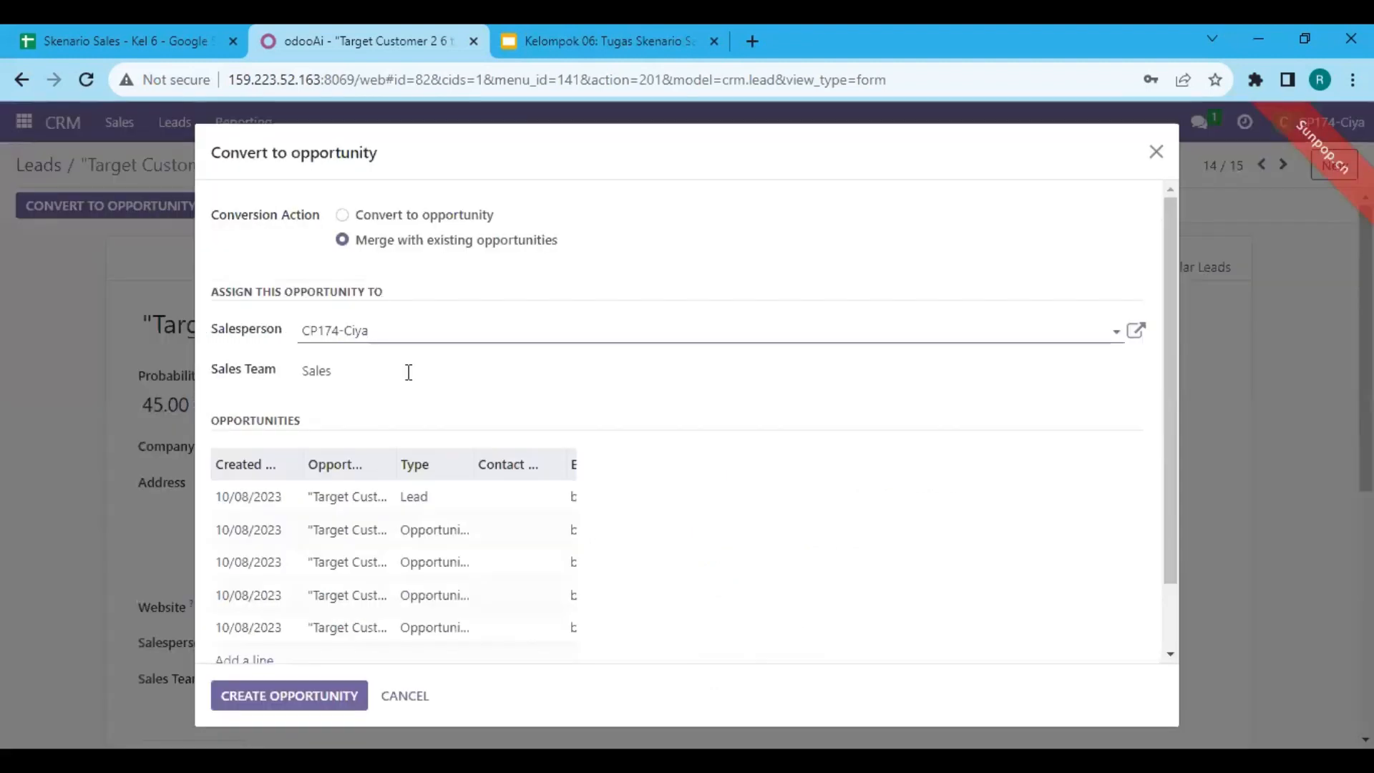
click(350, 218)
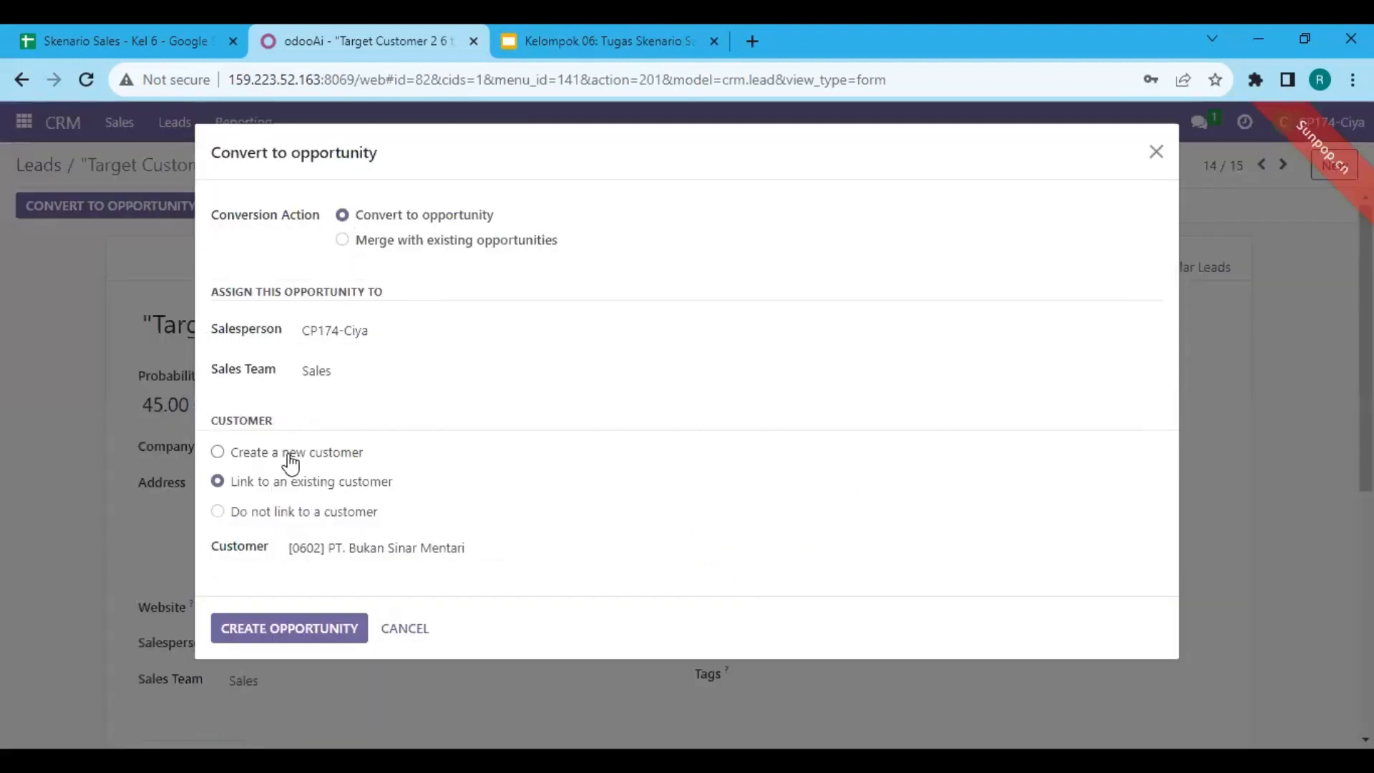
click(319, 453)
click(330, 601)
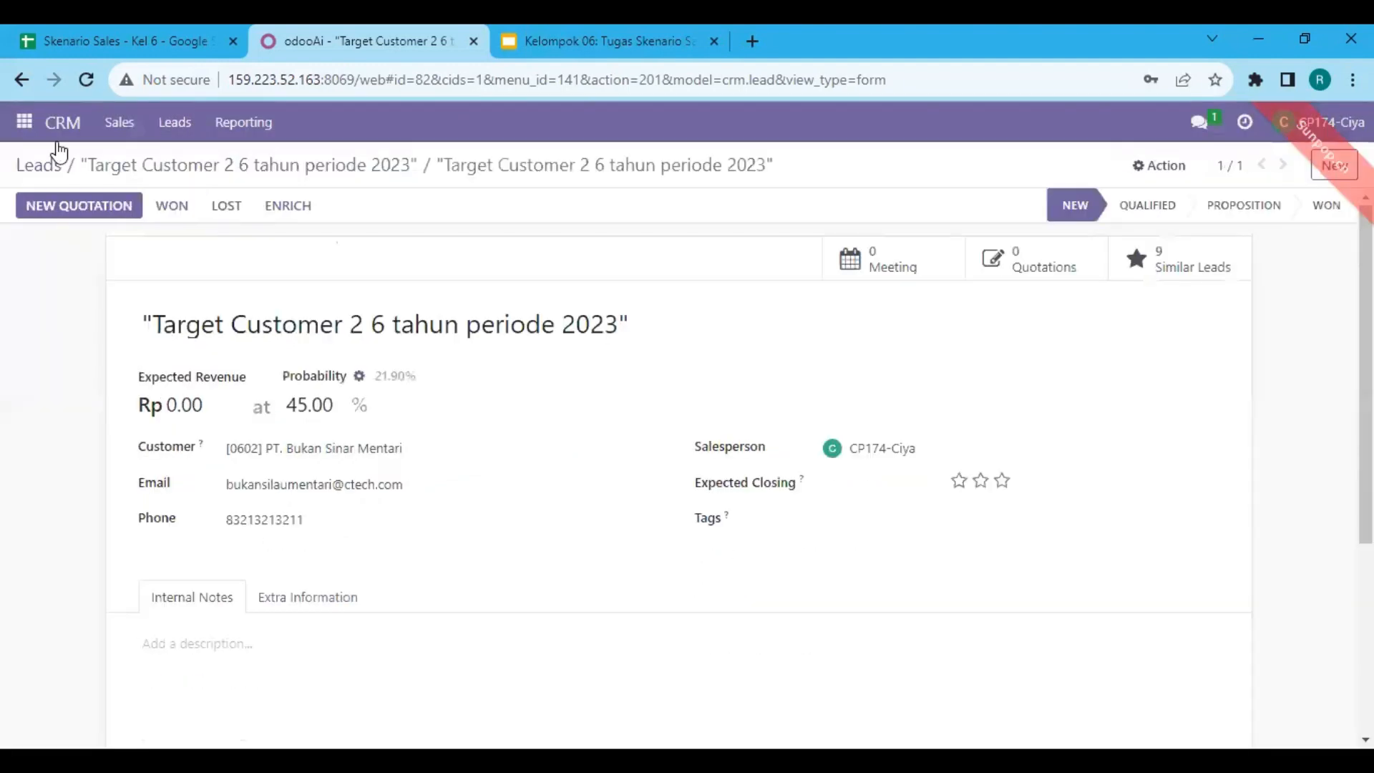
Convert the "Target Customer 1 6 bulan periode 2023" lead to an opportunity, choosing to create a new customer
click(171, 127)
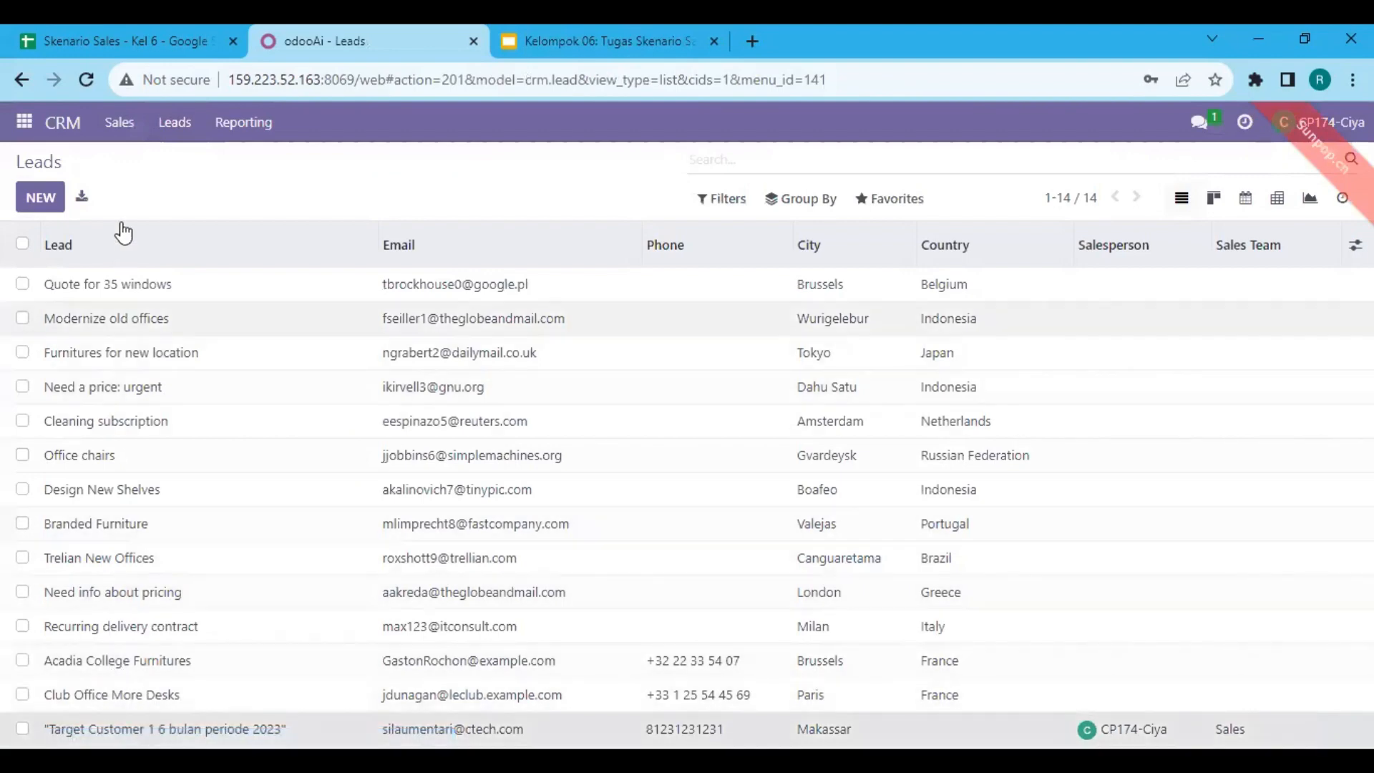
click(102, 204)
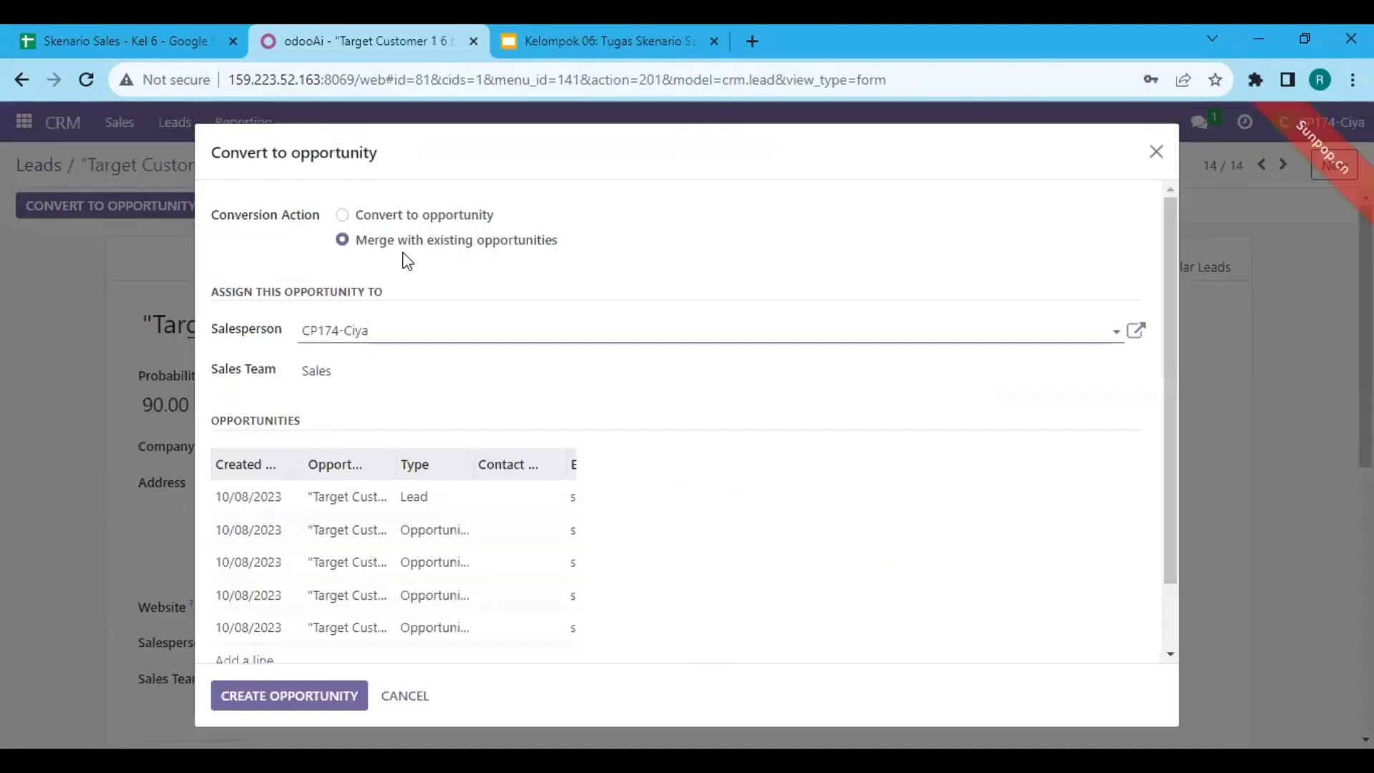
click(374, 216)
click(281, 456)
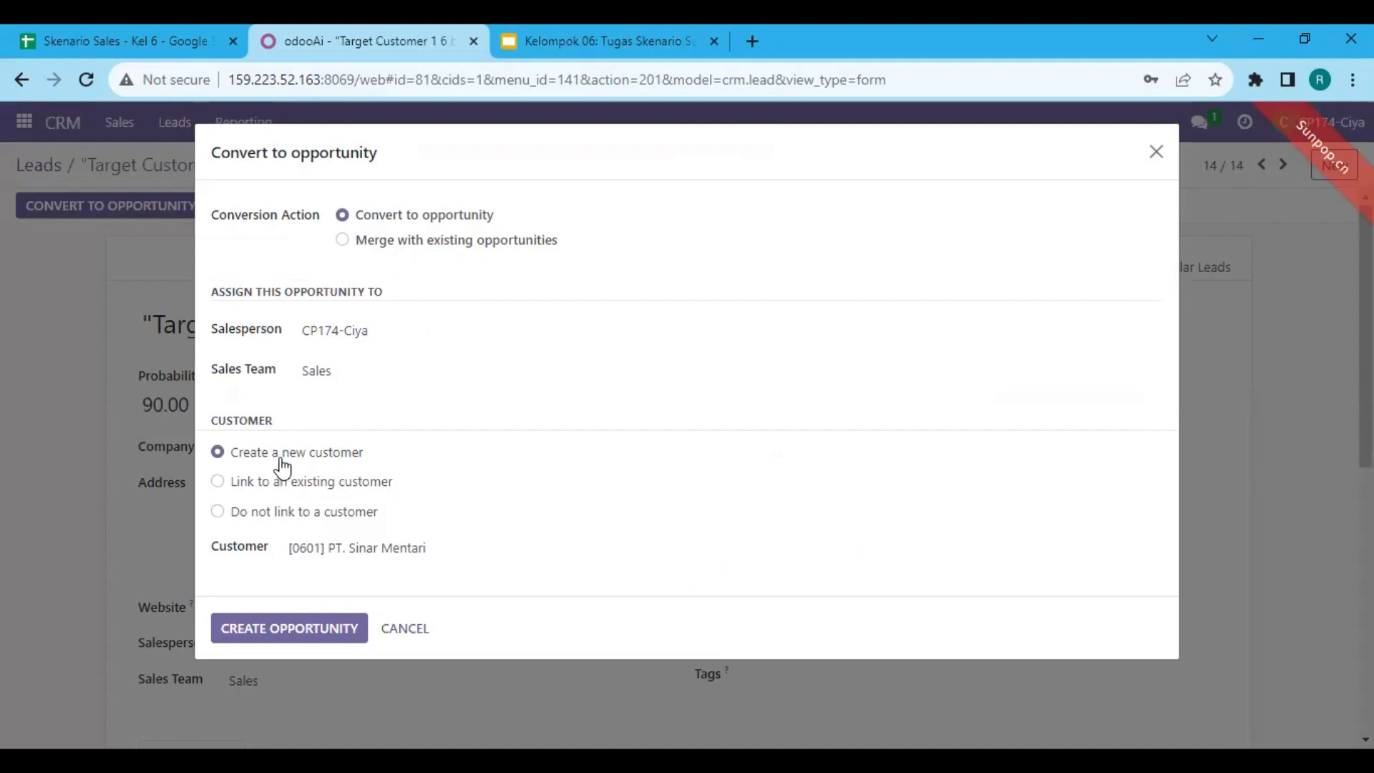
click(309, 600)
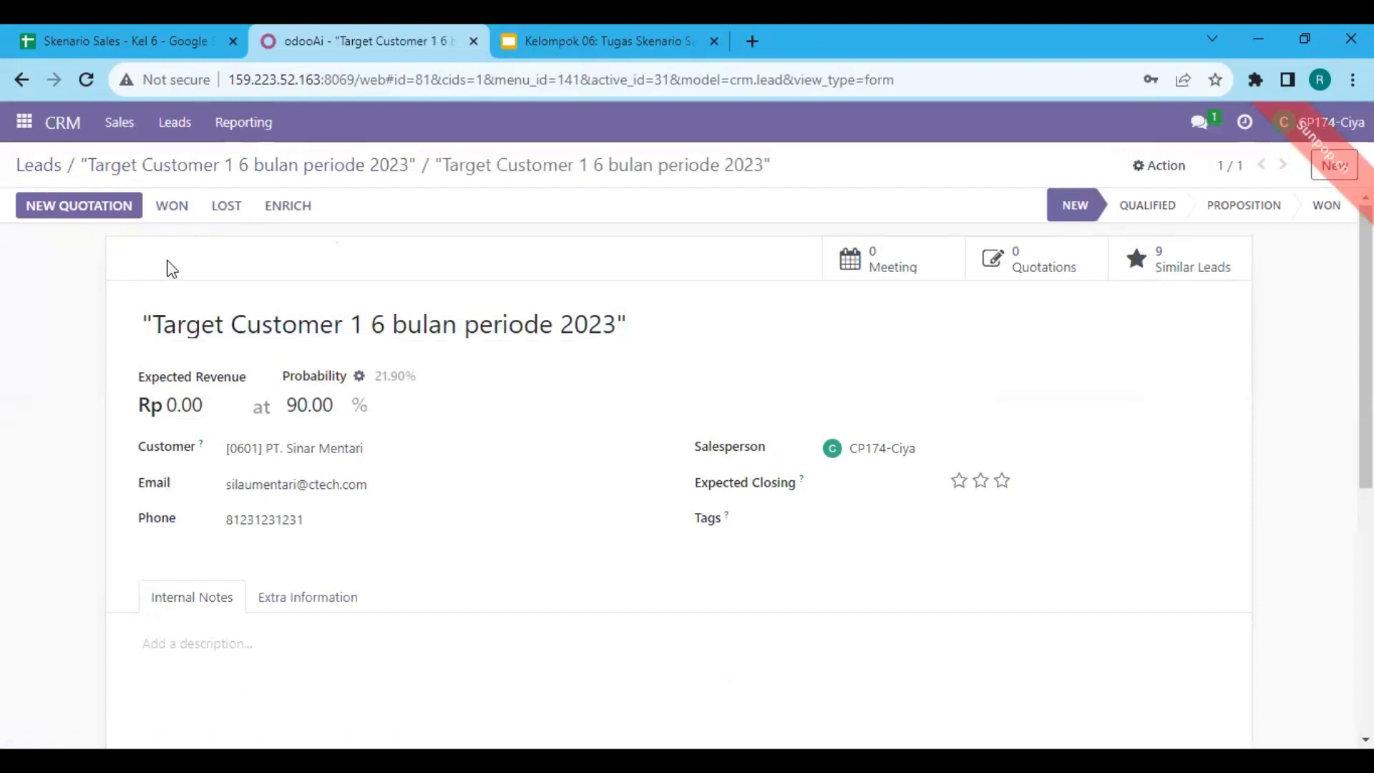
Open My Pipeline in CRM and examine the two Target Customer opportunities in the New stage
click(118, 126)
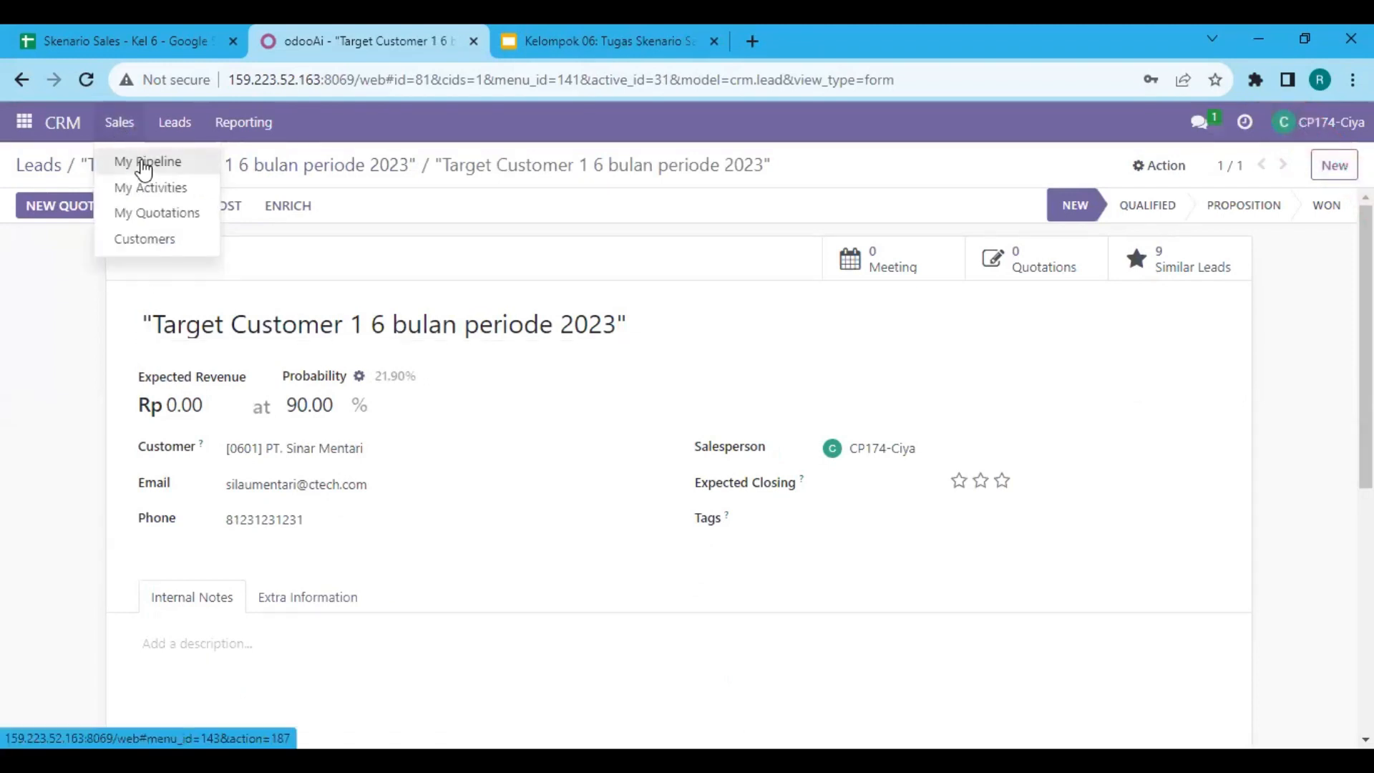
click(145, 171)
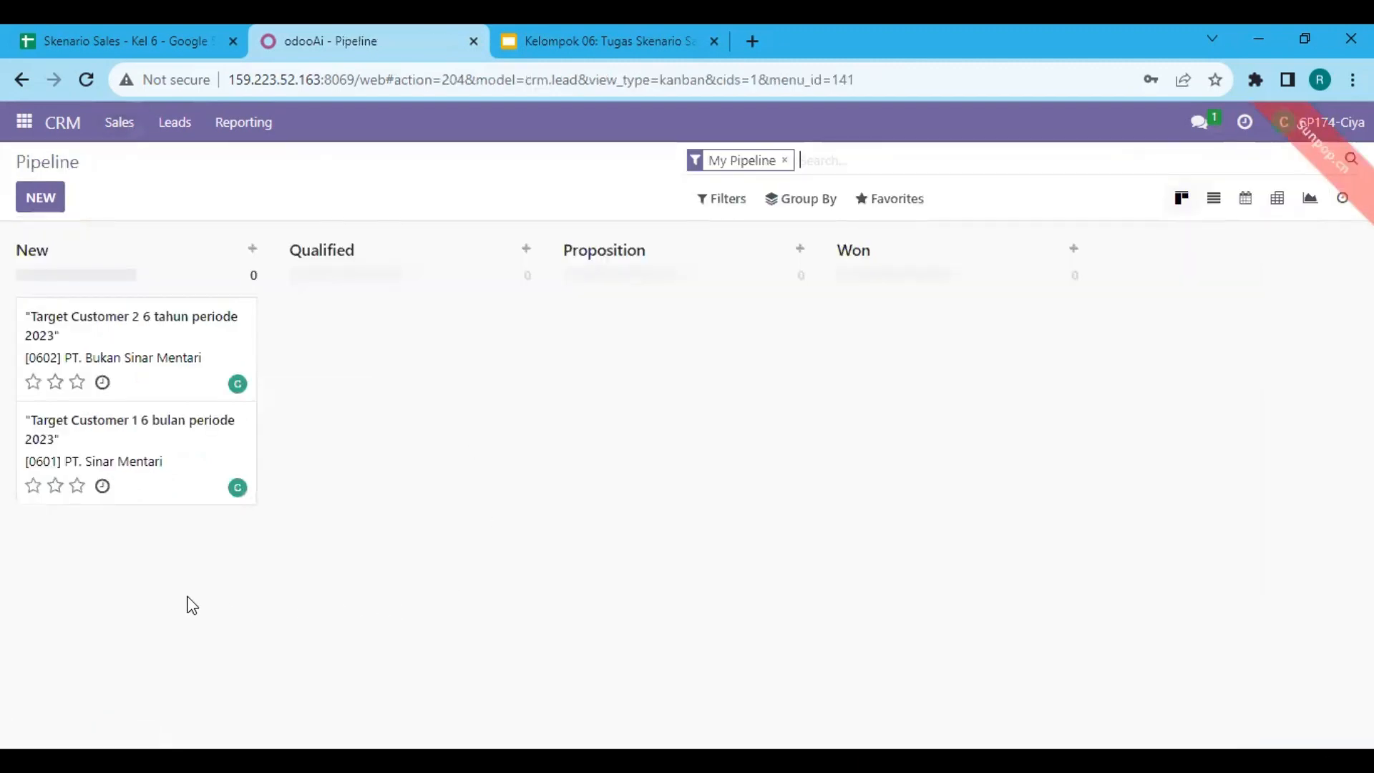
drag(252, 624, 387, 497)
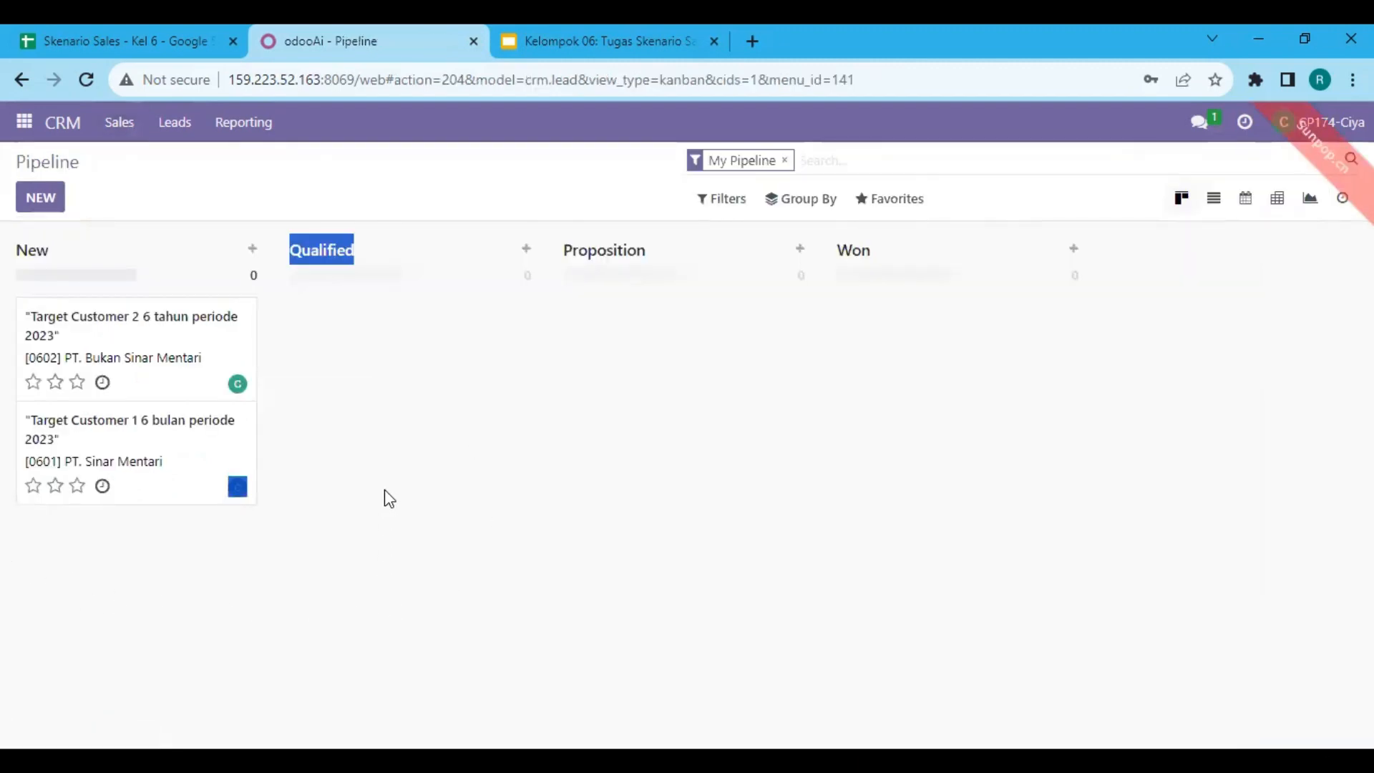
drag(346, 308, 1, 323)
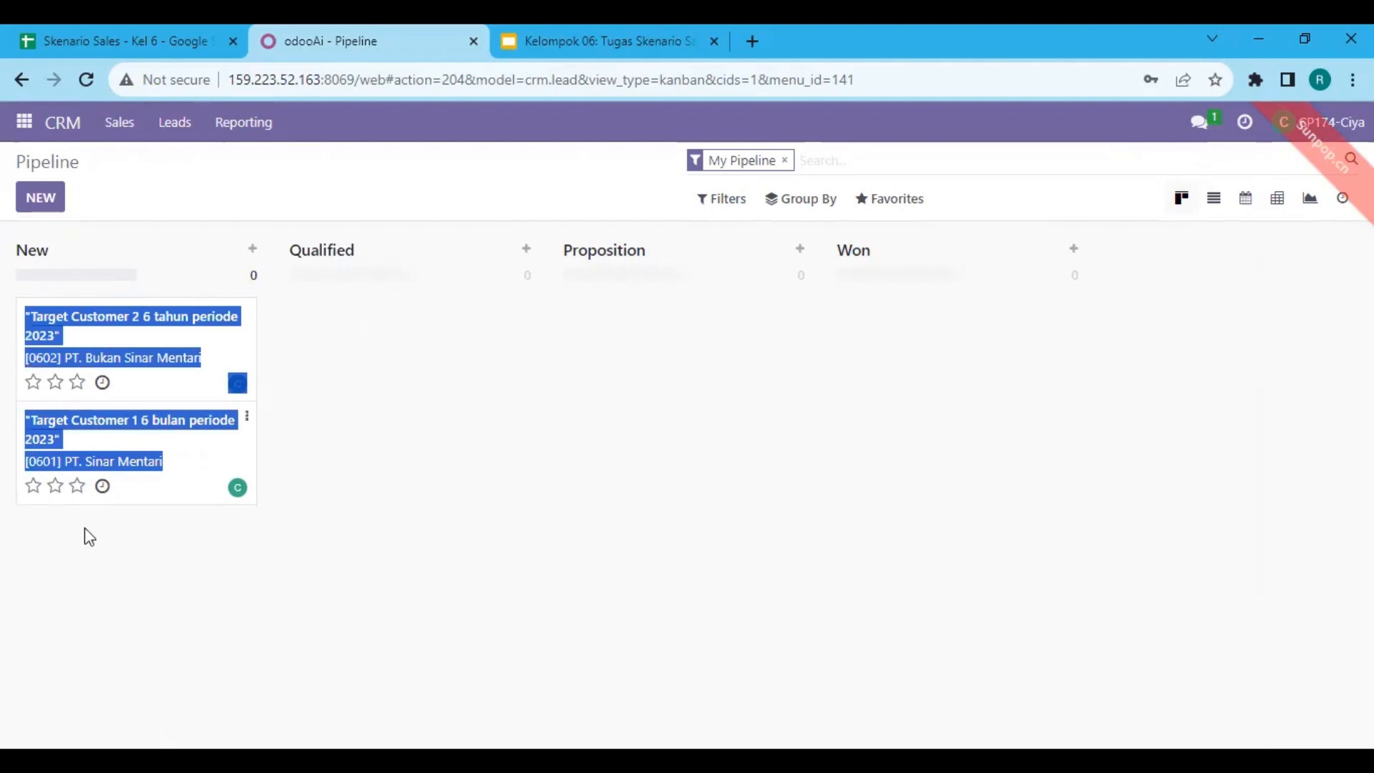
click(145, 595)
drag(3, 561, 308, 534)
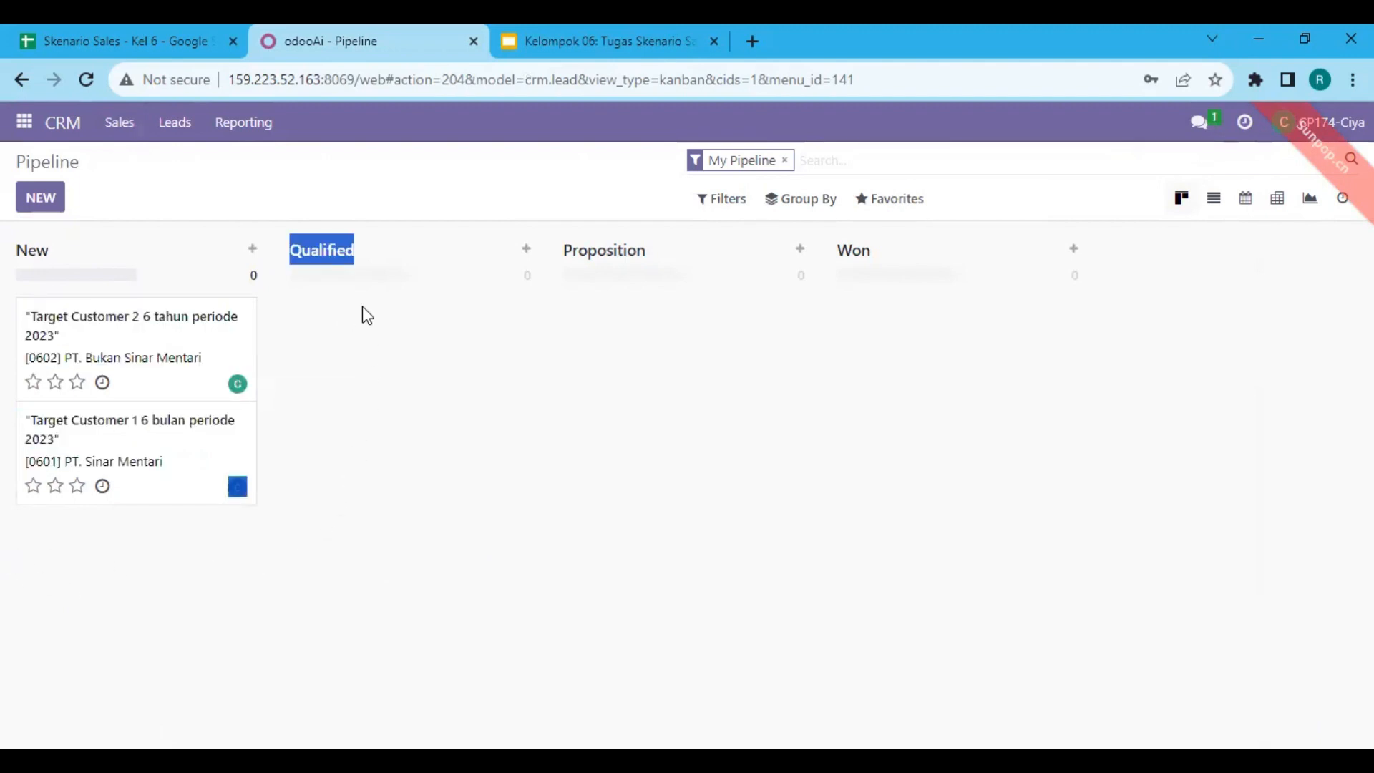
drag(365, 463, 4, 304)
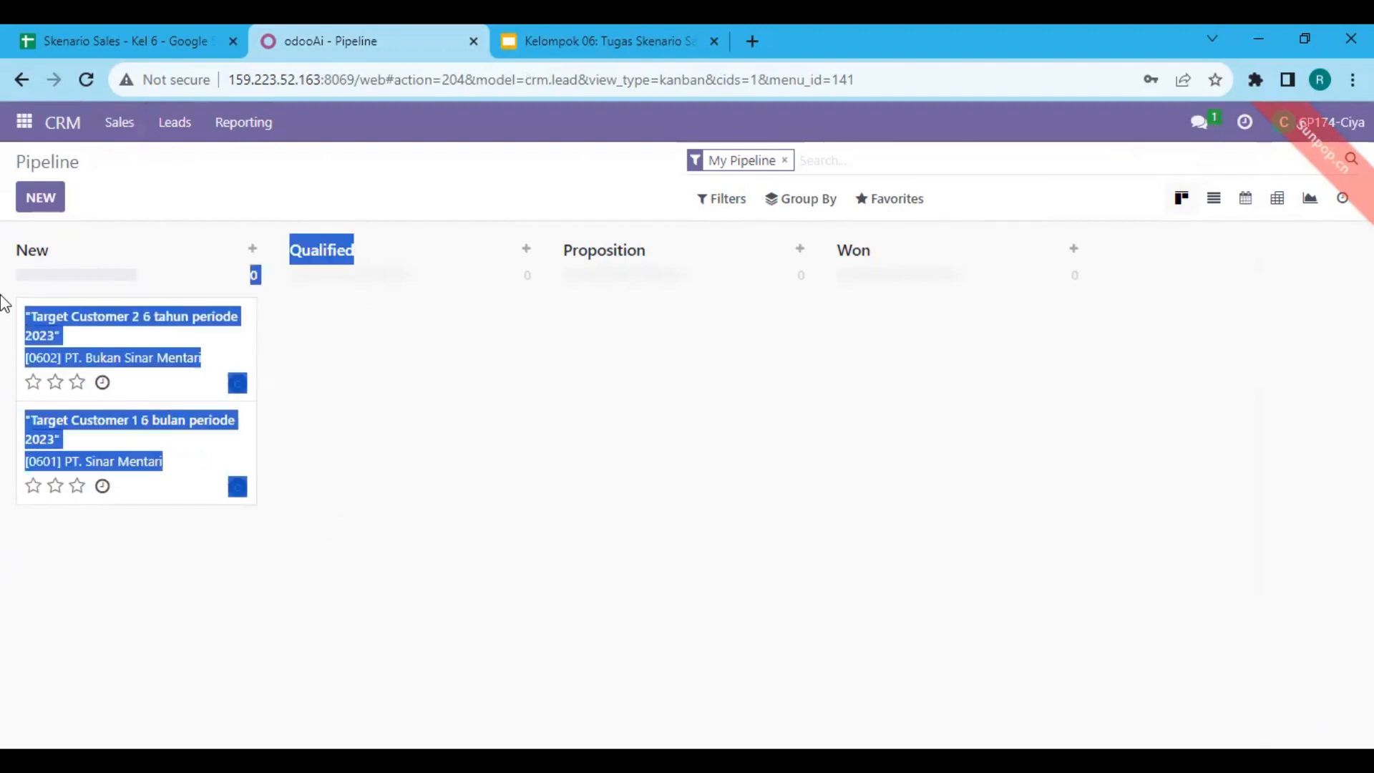
click(341, 517)
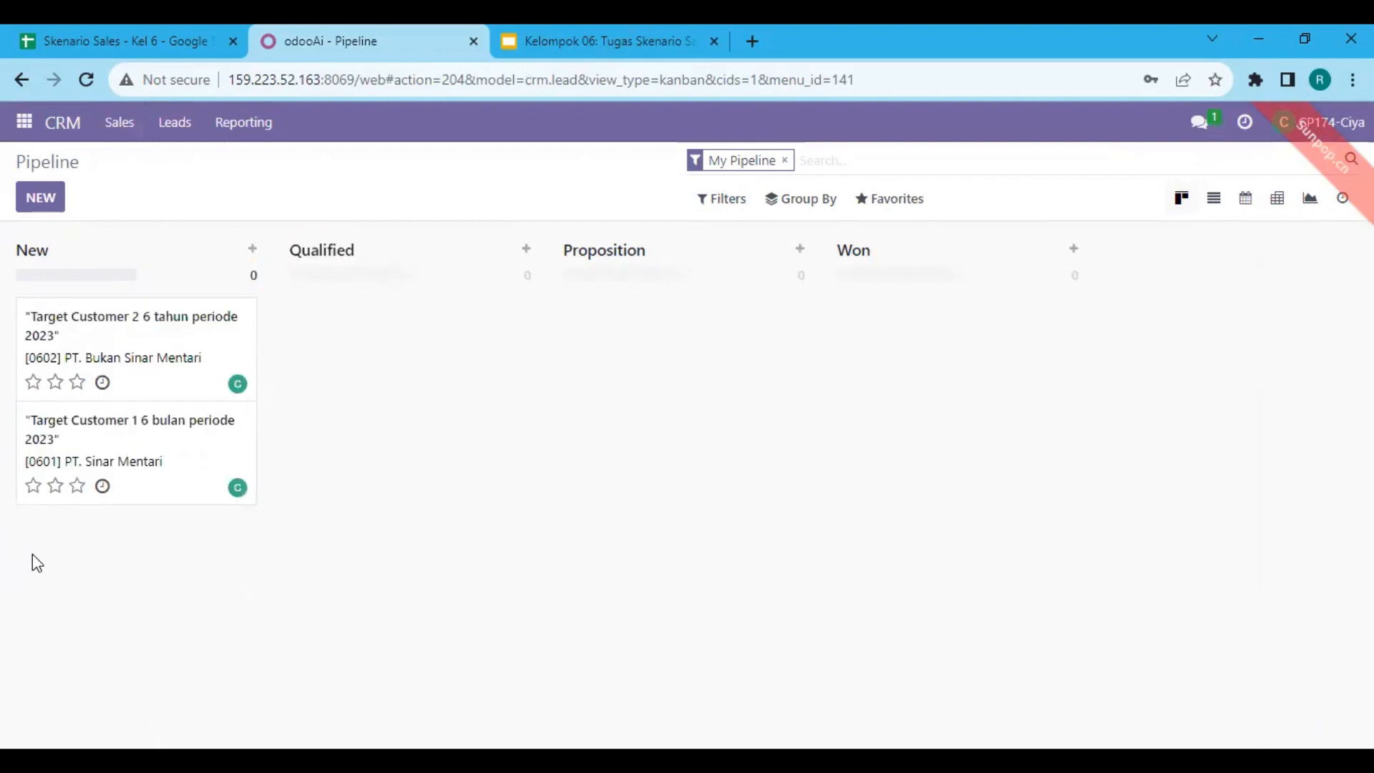
drag(4, 551, 328, 463)
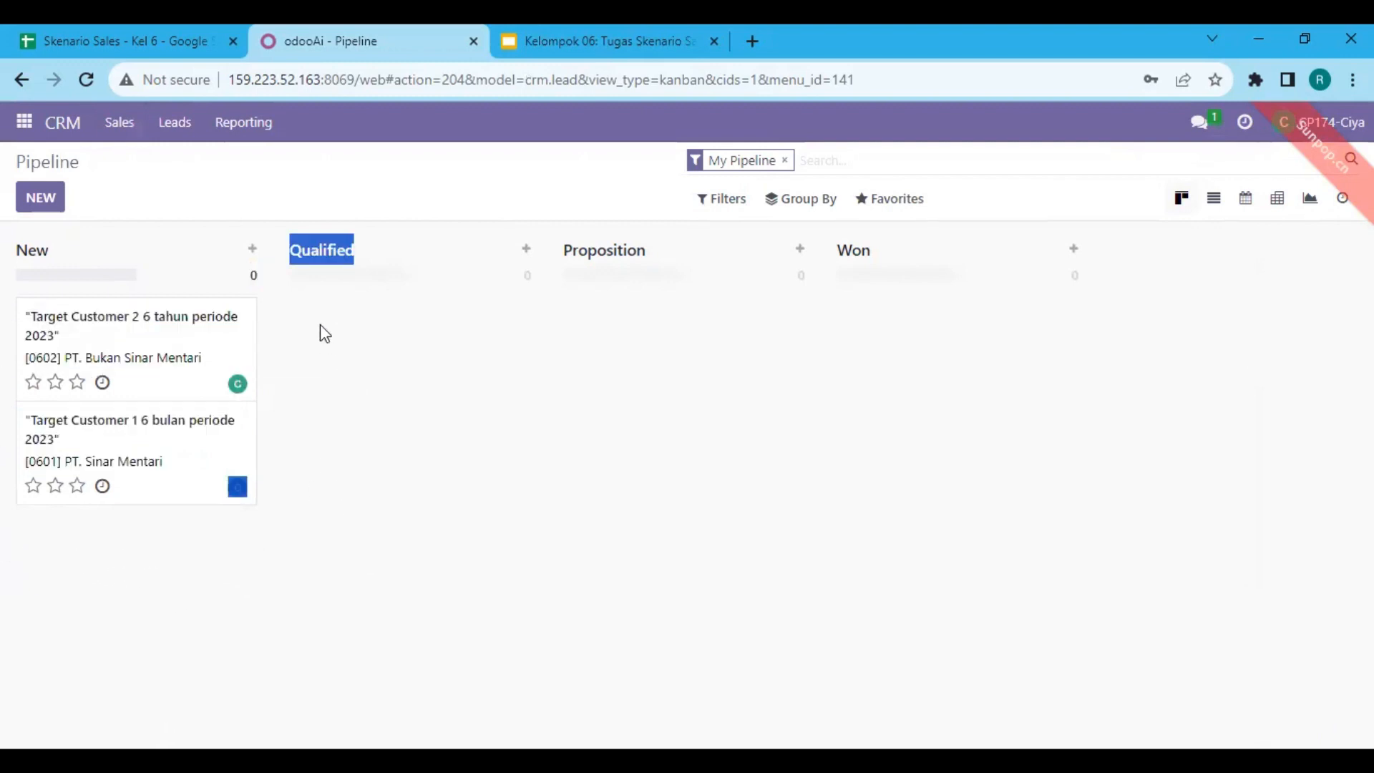
click(203, 557)
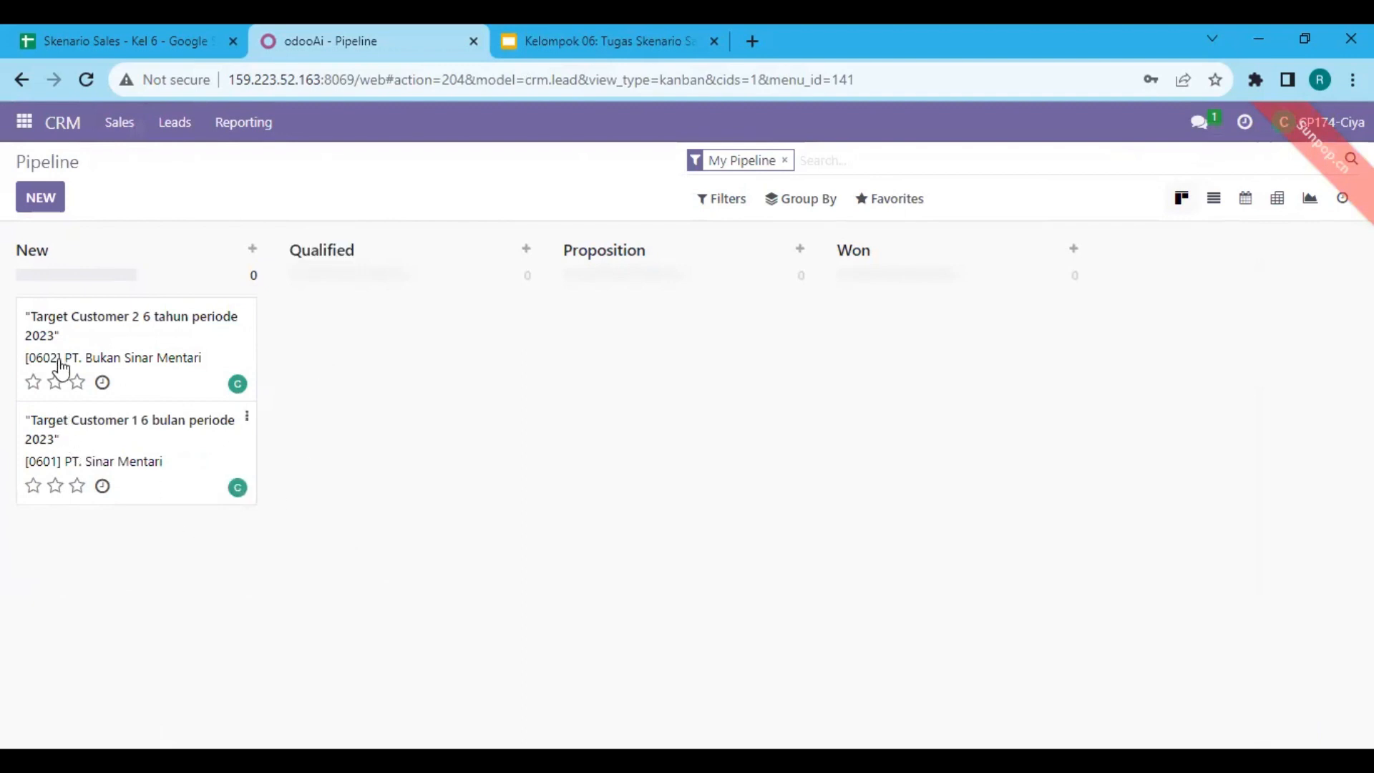
Move both Target Customer opportunities from the New stage to Qualified
drag(64, 351, 343, 335)
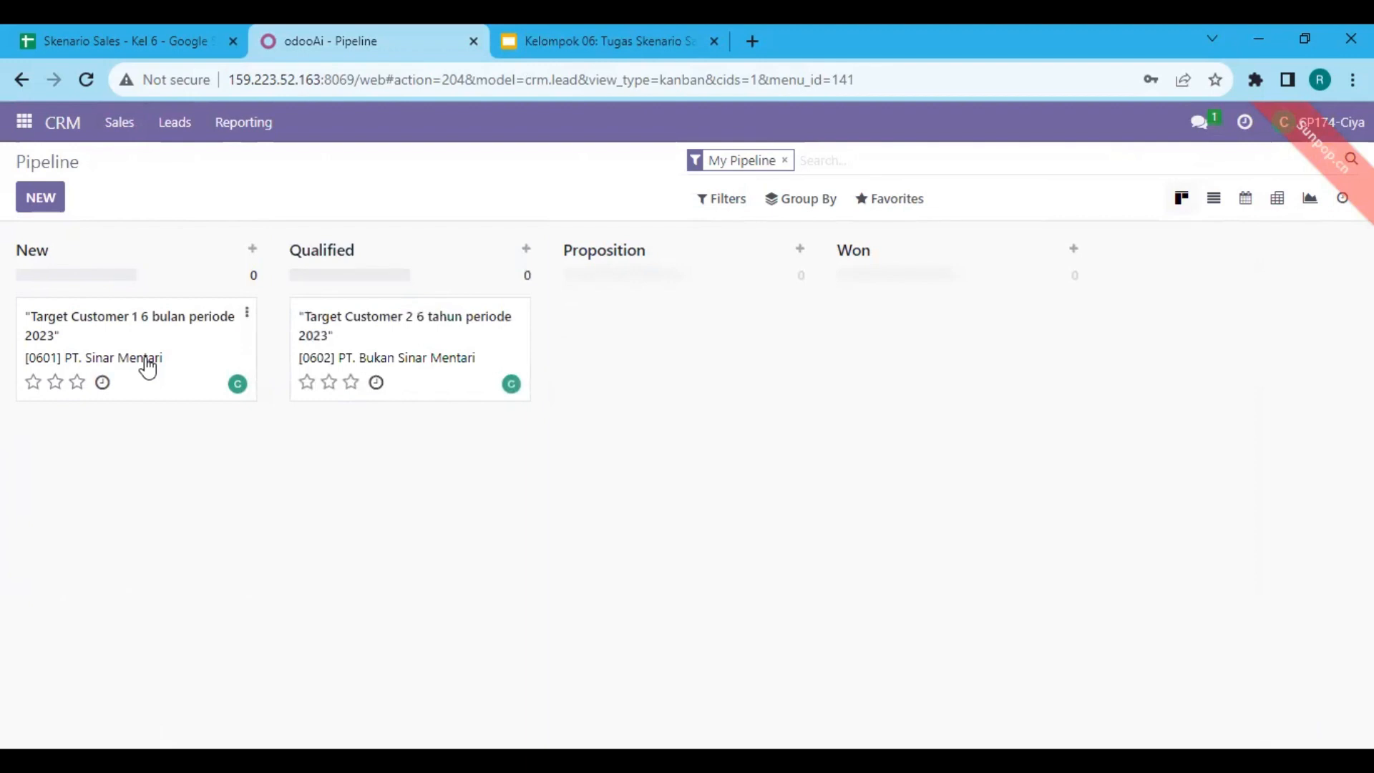
drag(148, 350, 426, 468)
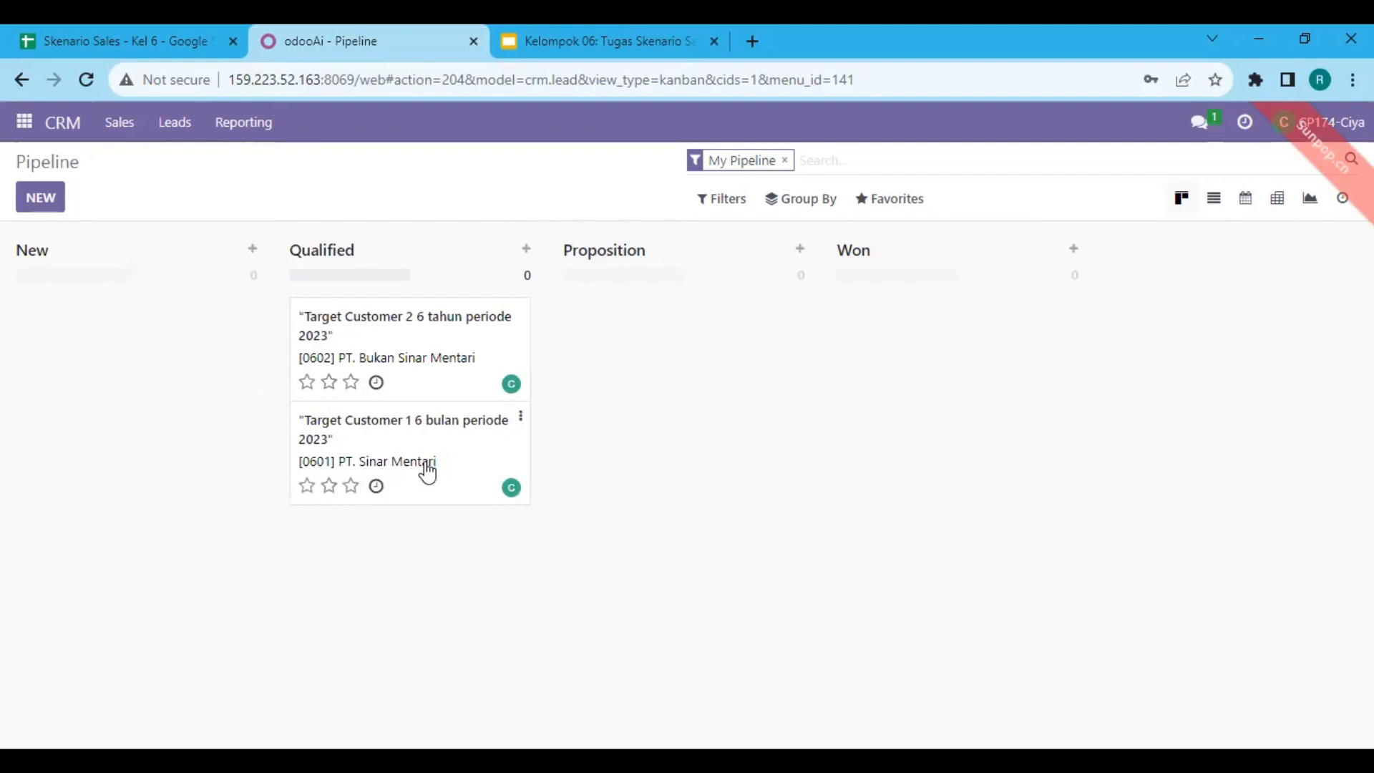
Mark the "Target Customer 2 6 tahun periode 2023" opportunity as lost with the reason "Not enough stock"
click(412, 358)
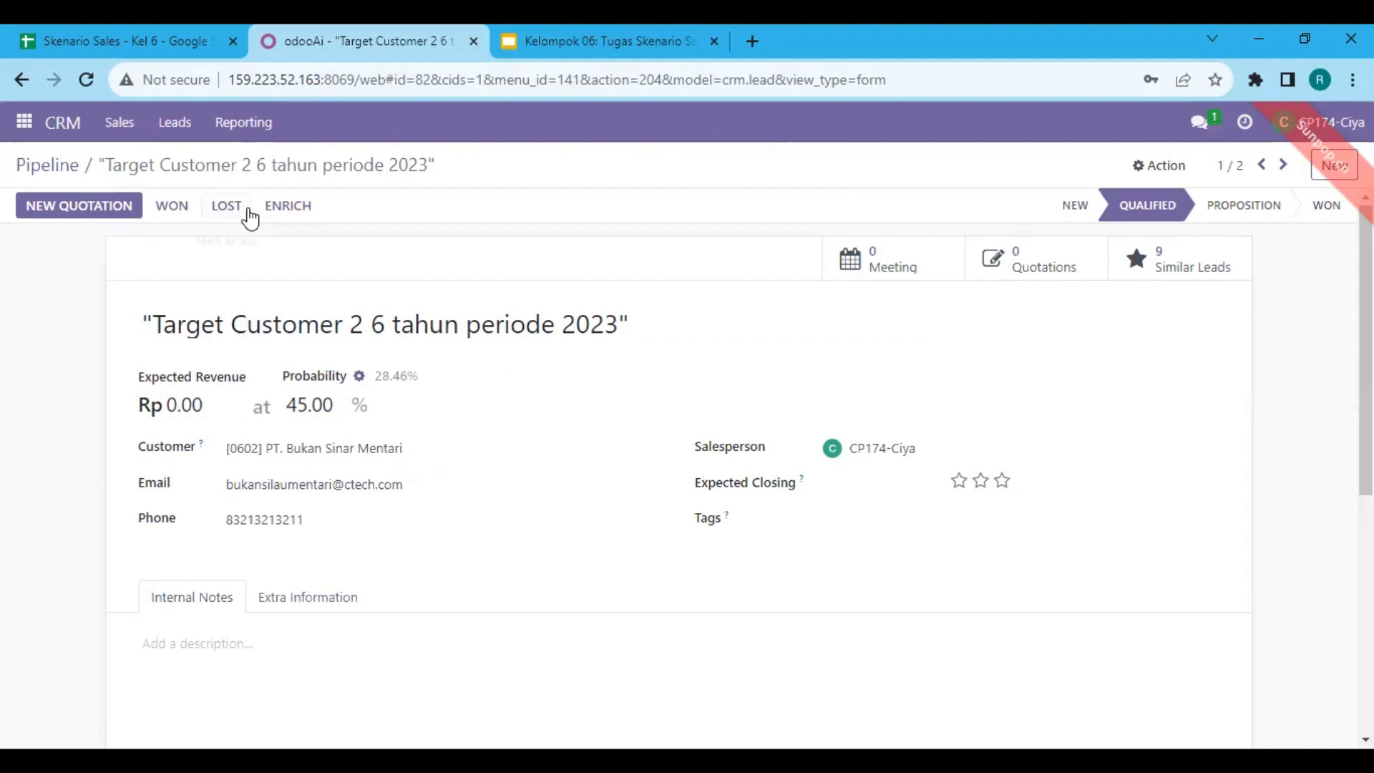
click(227, 207)
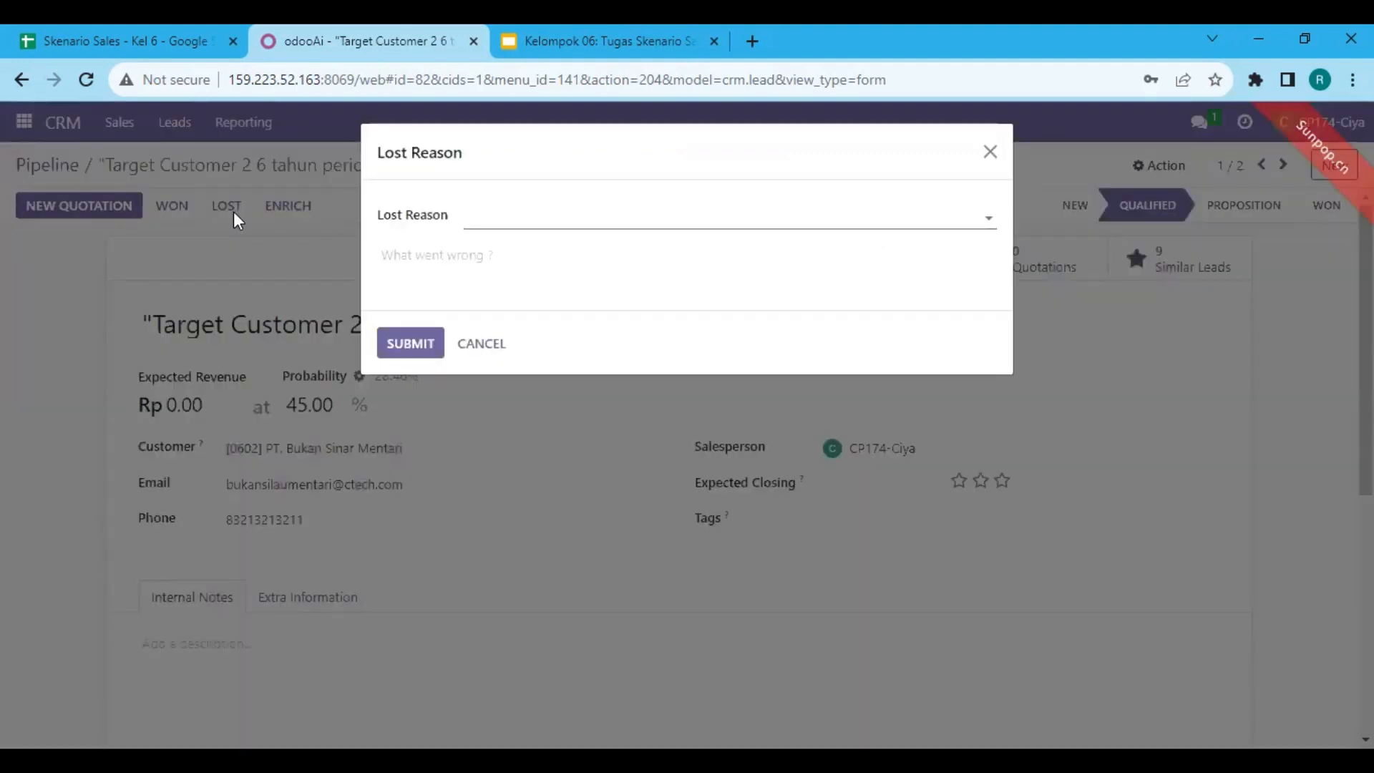
click(990, 217)
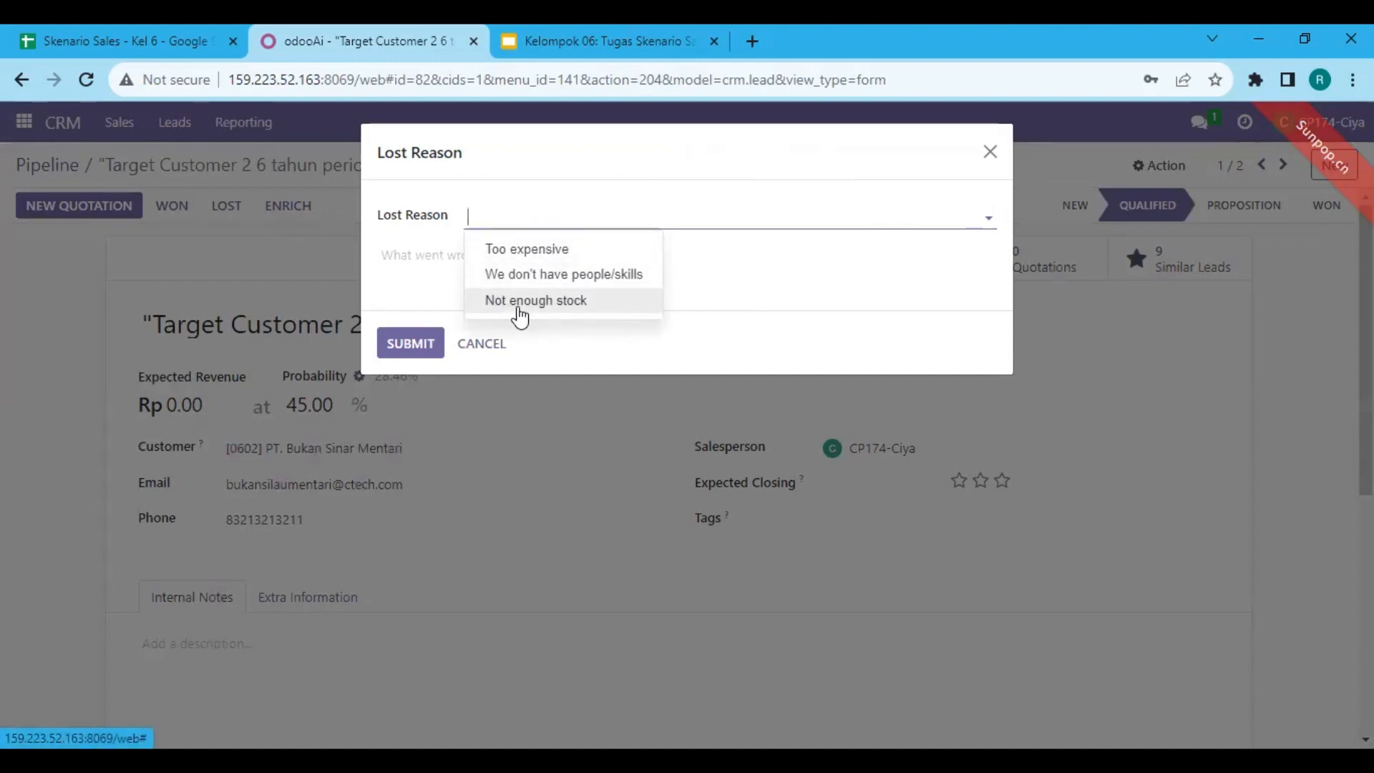
click(520, 301)
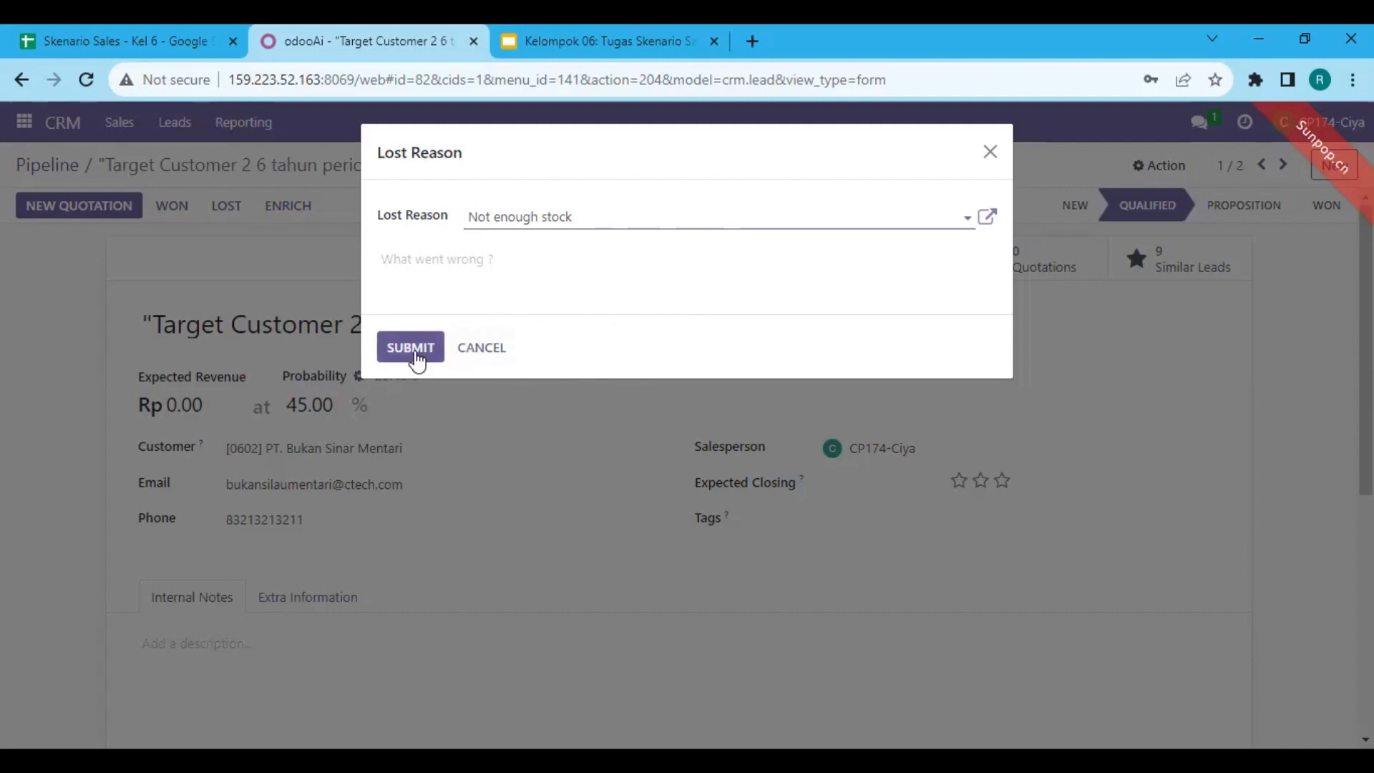
click(411, 348)
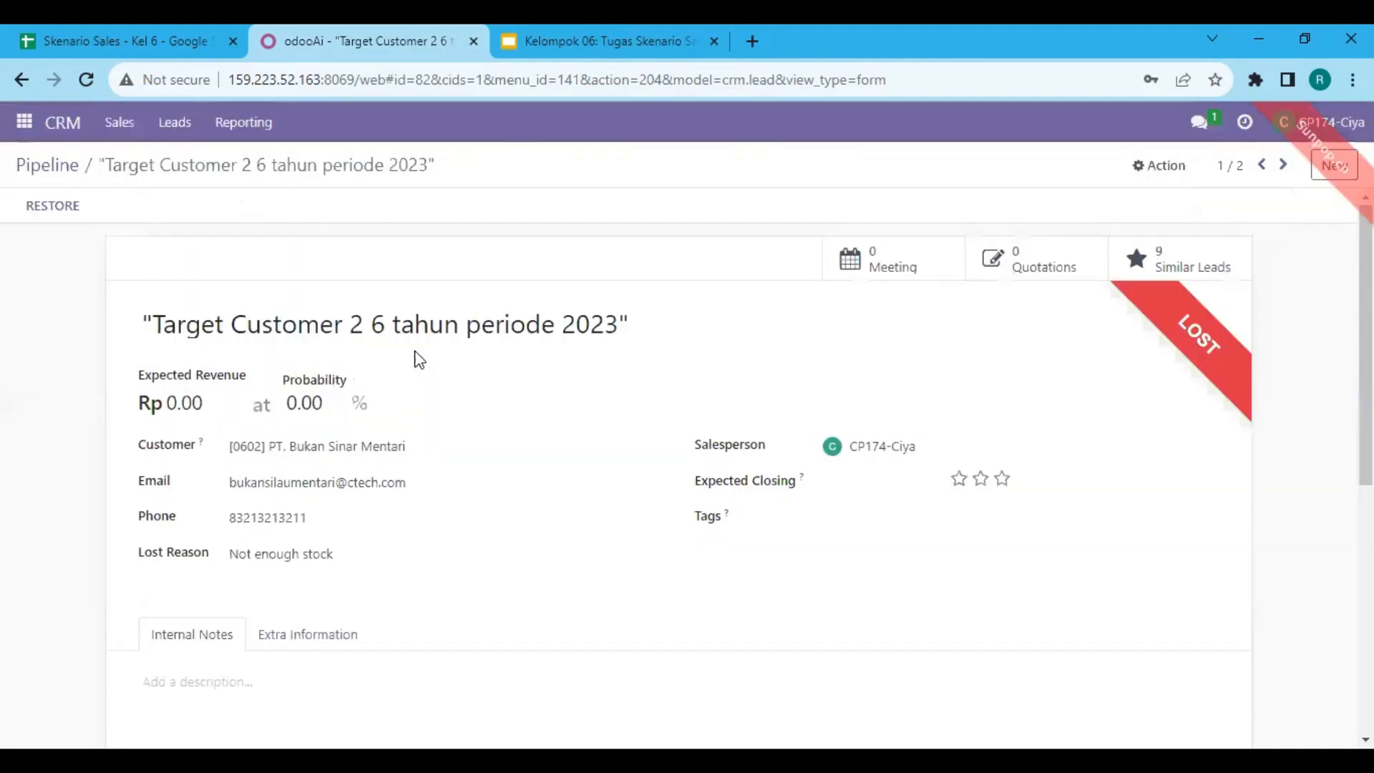
Return to the pipeline and move the "Target Customer 1 6 bulan periode 2023" opportunity to the Won stage
click(49, 166)
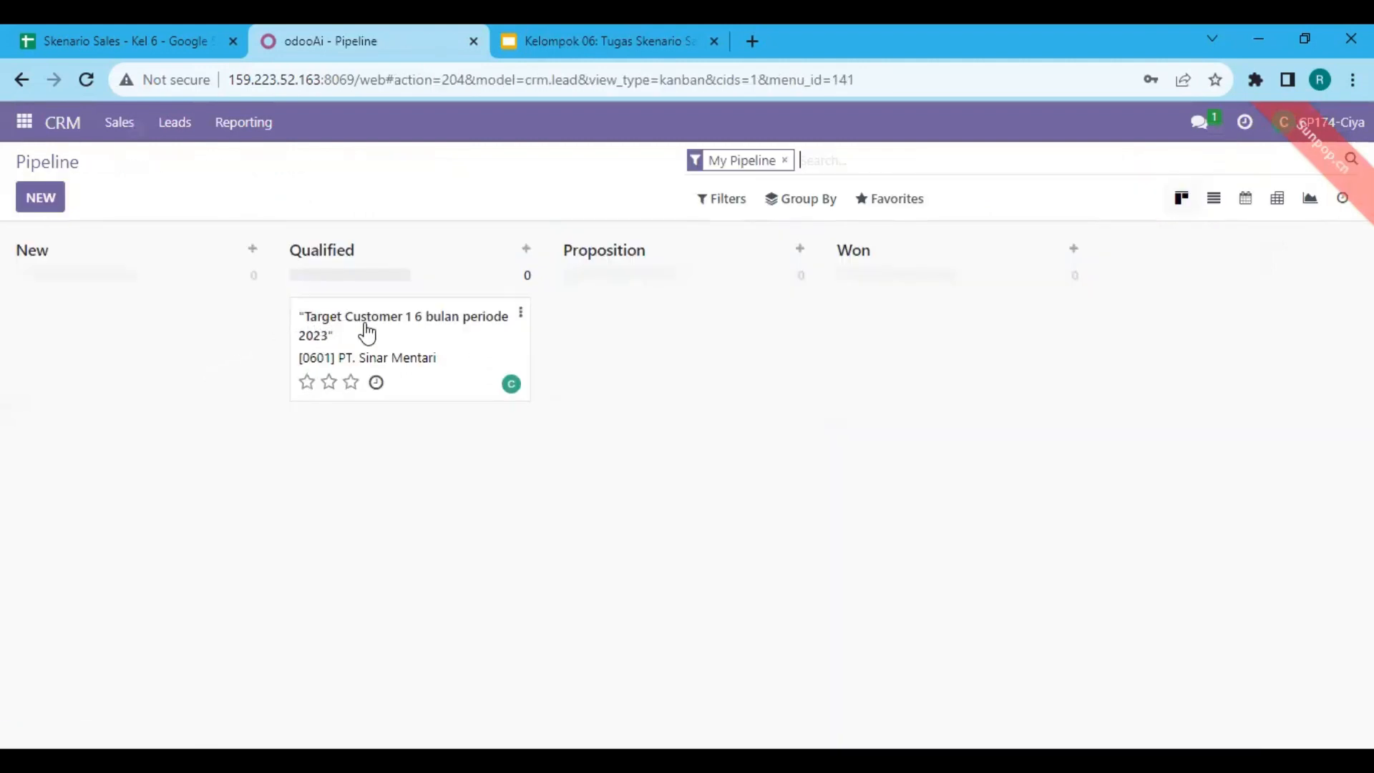
drag(392, 350, 899, 336)
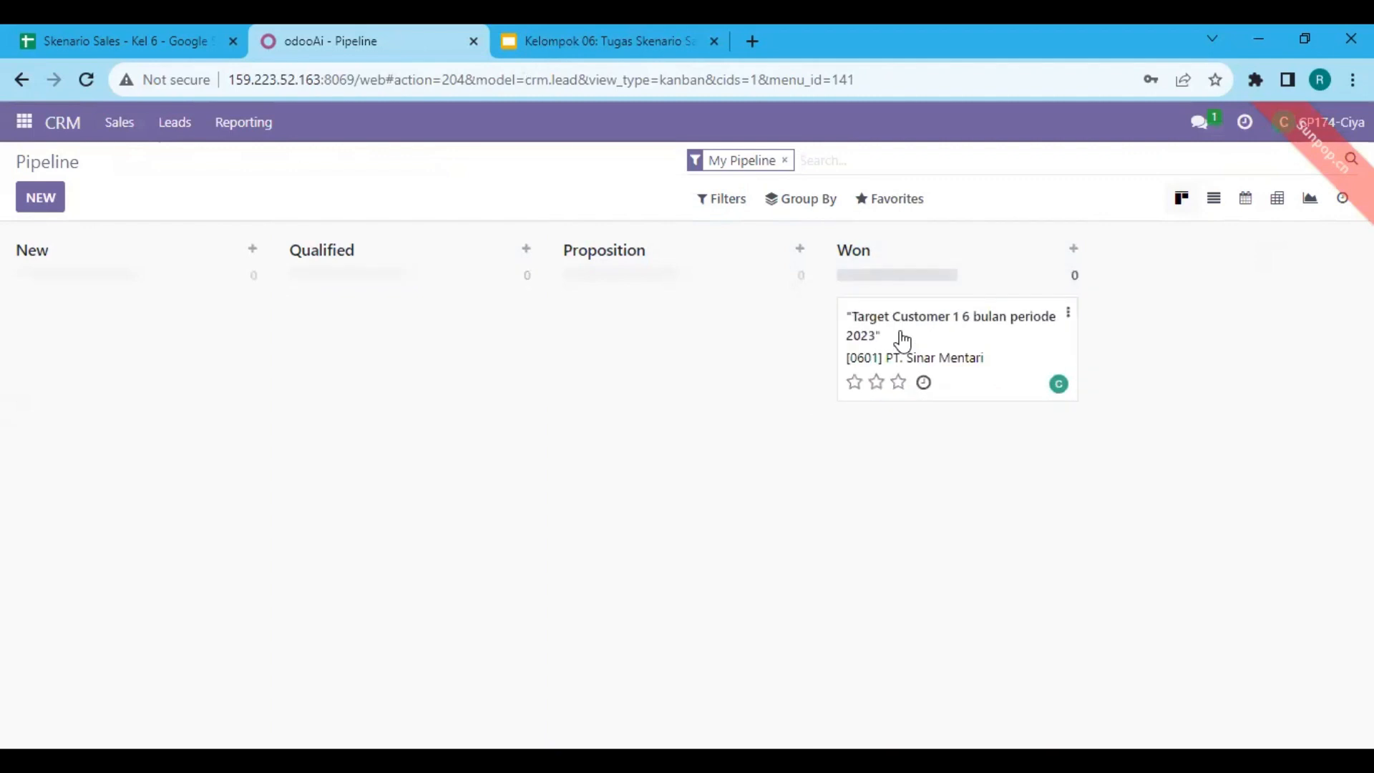
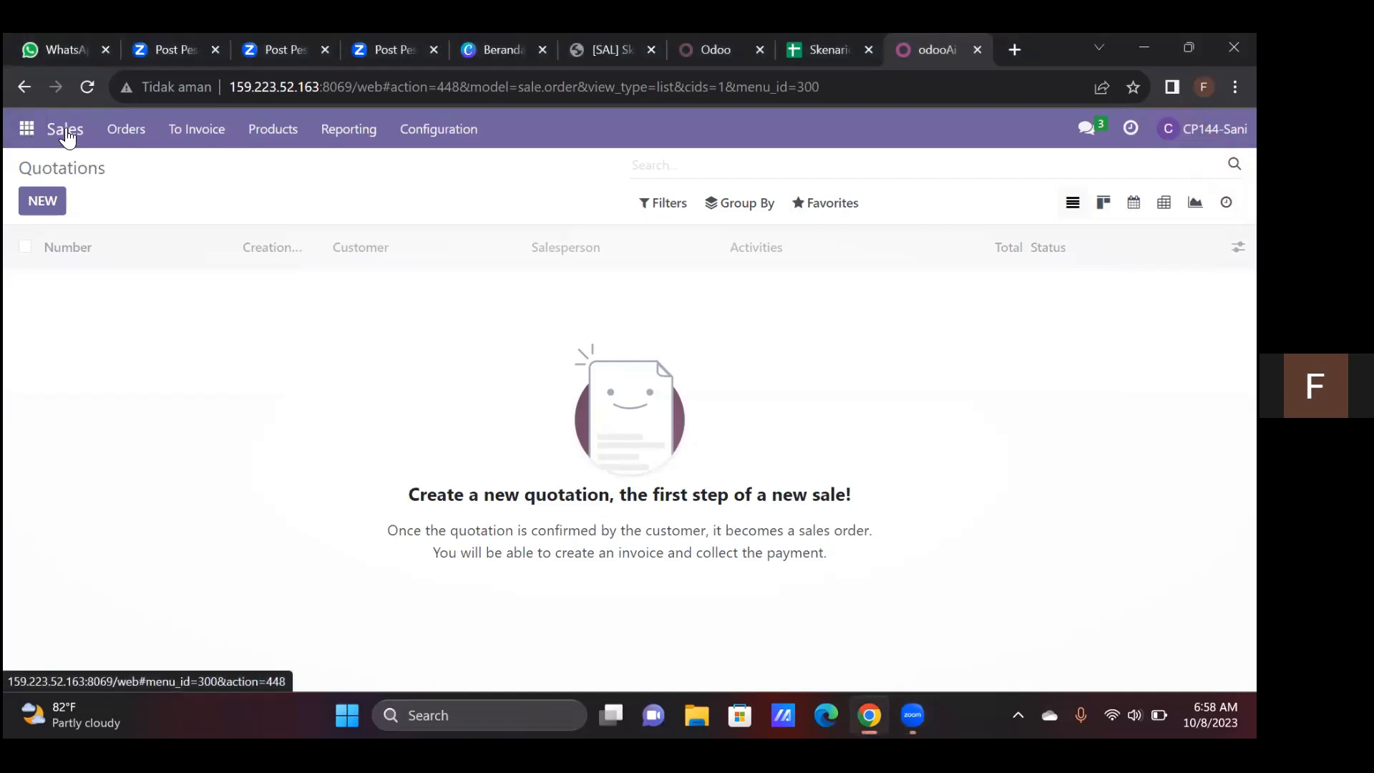
Open the Sales product list without its default filter and search the products for "06"
click(66, 136)
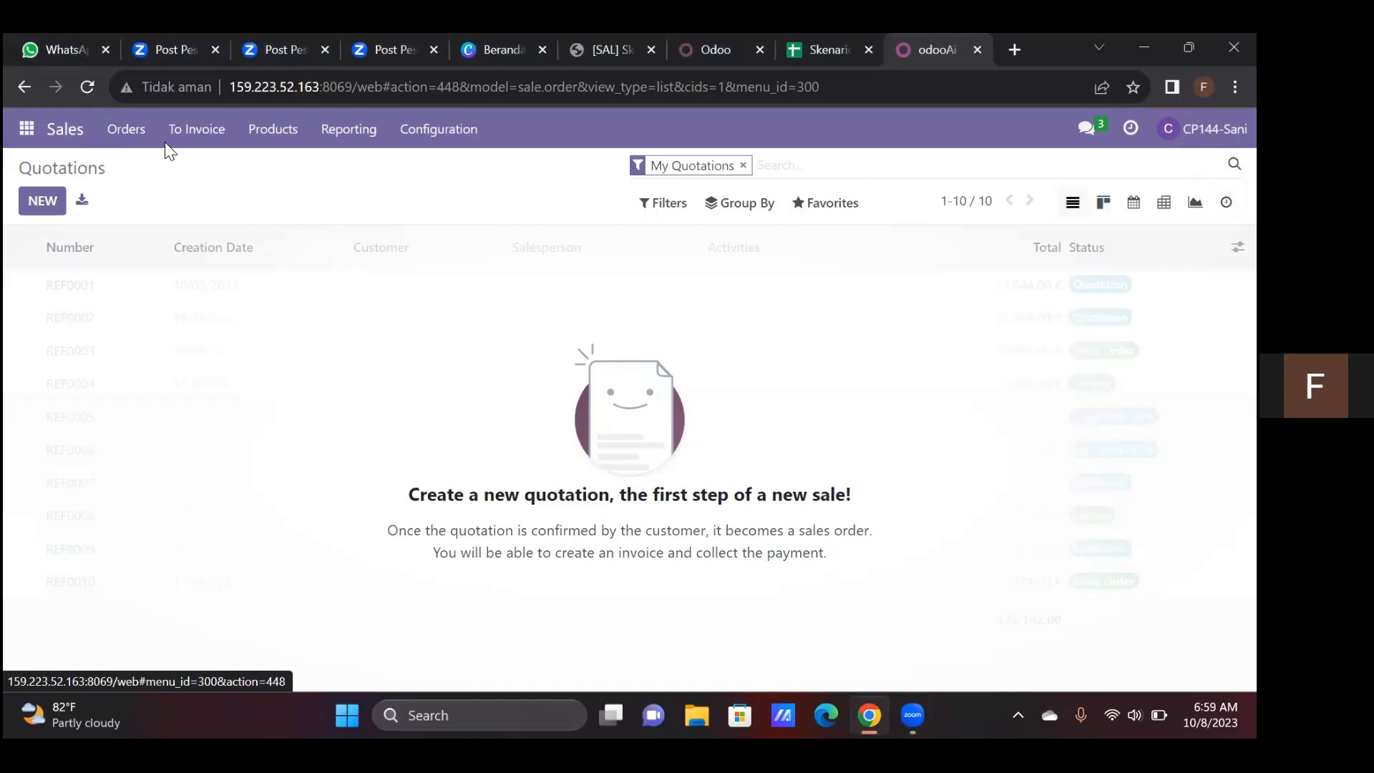
click(743, 167)
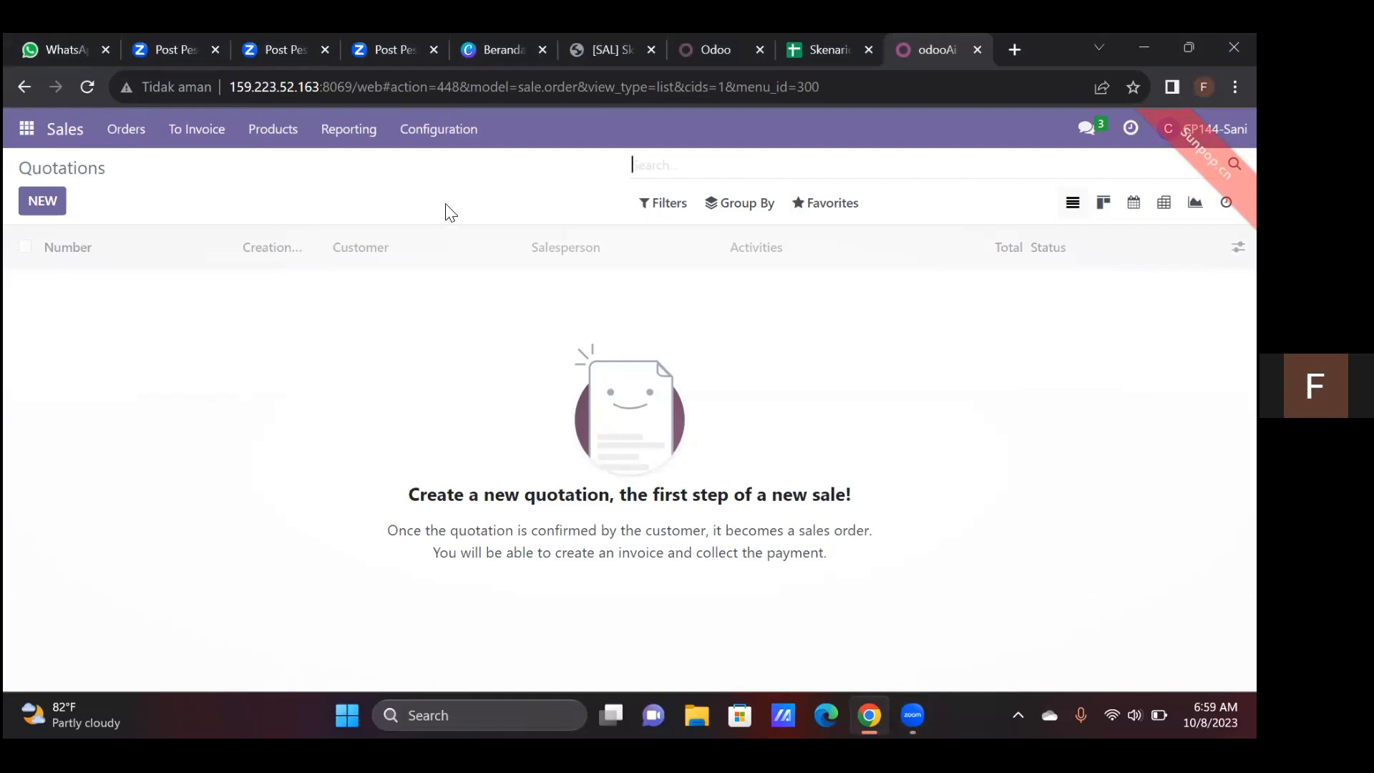
click(282, 141)
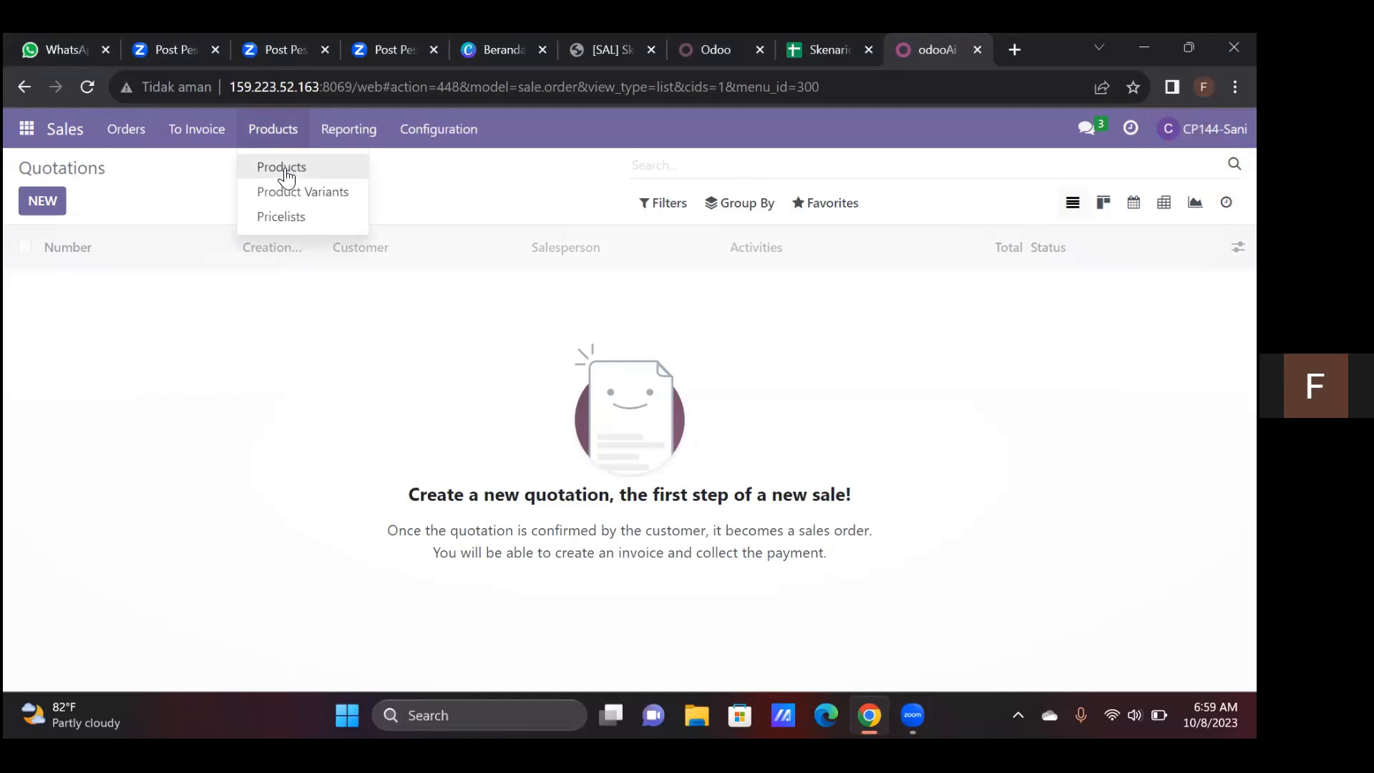
click(285, 170)
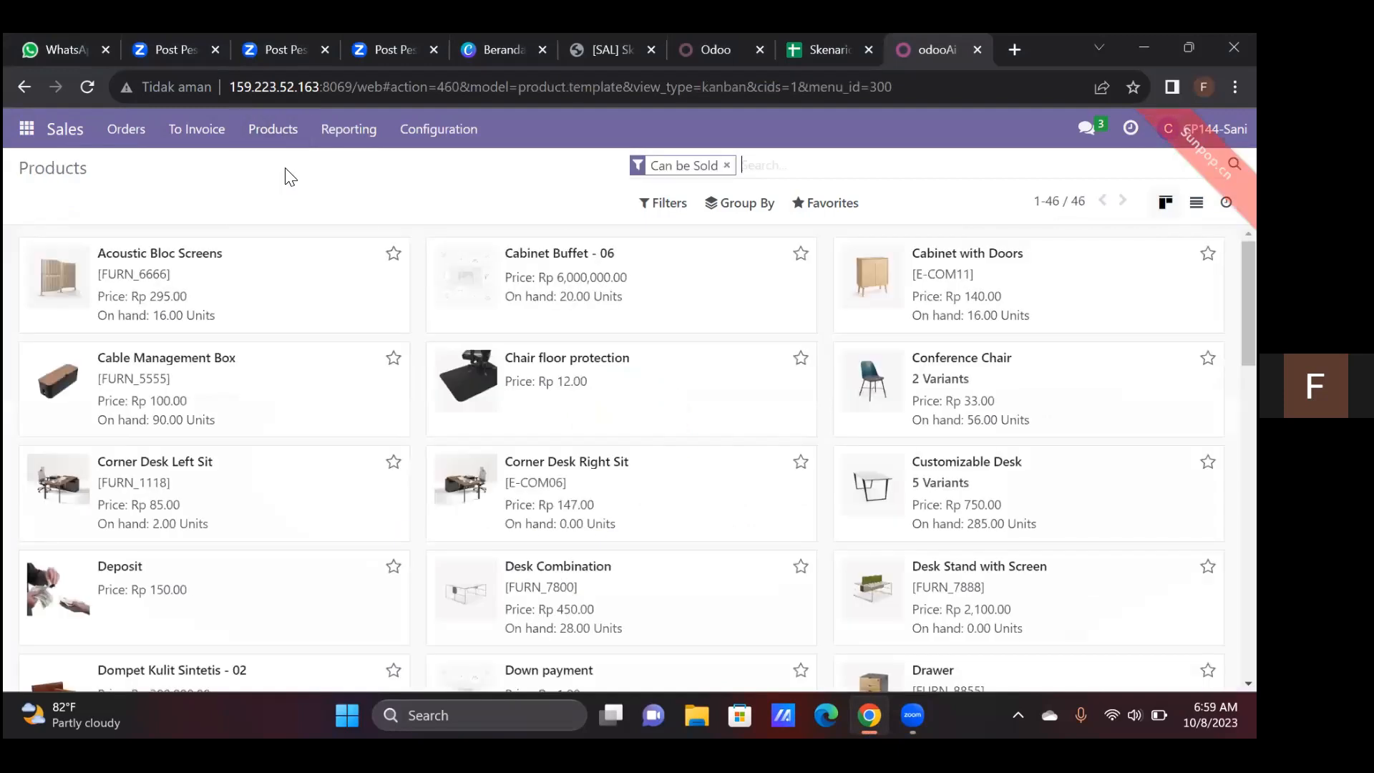
click(726, 166)
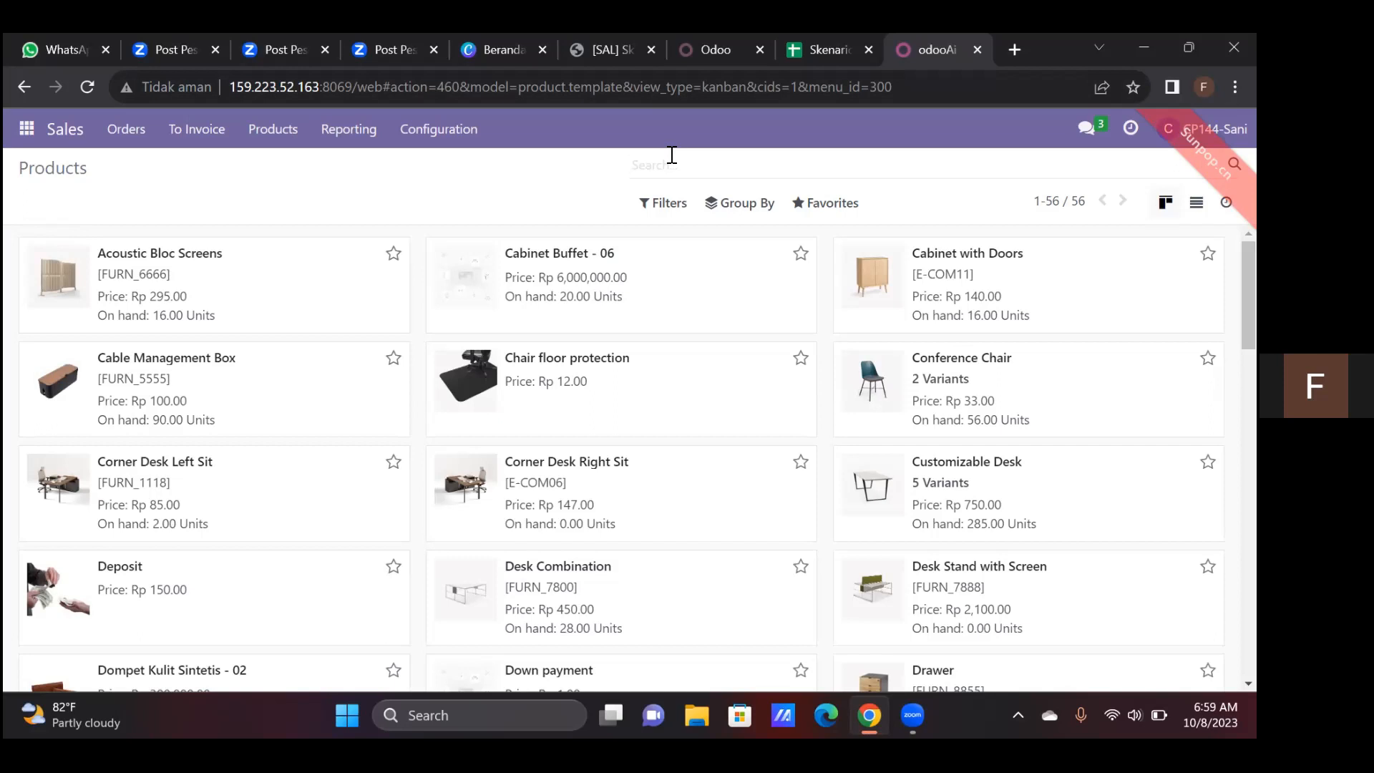
text(06)
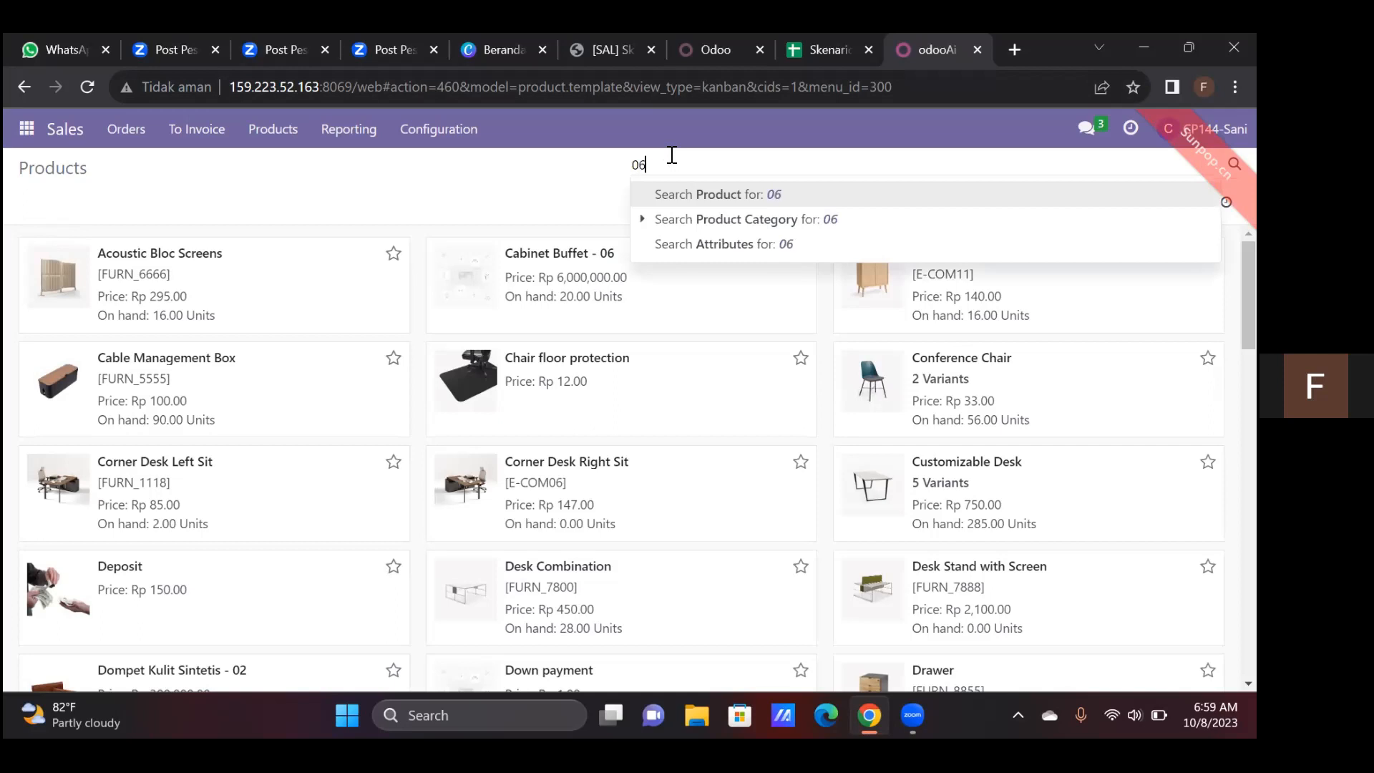
key(Return)
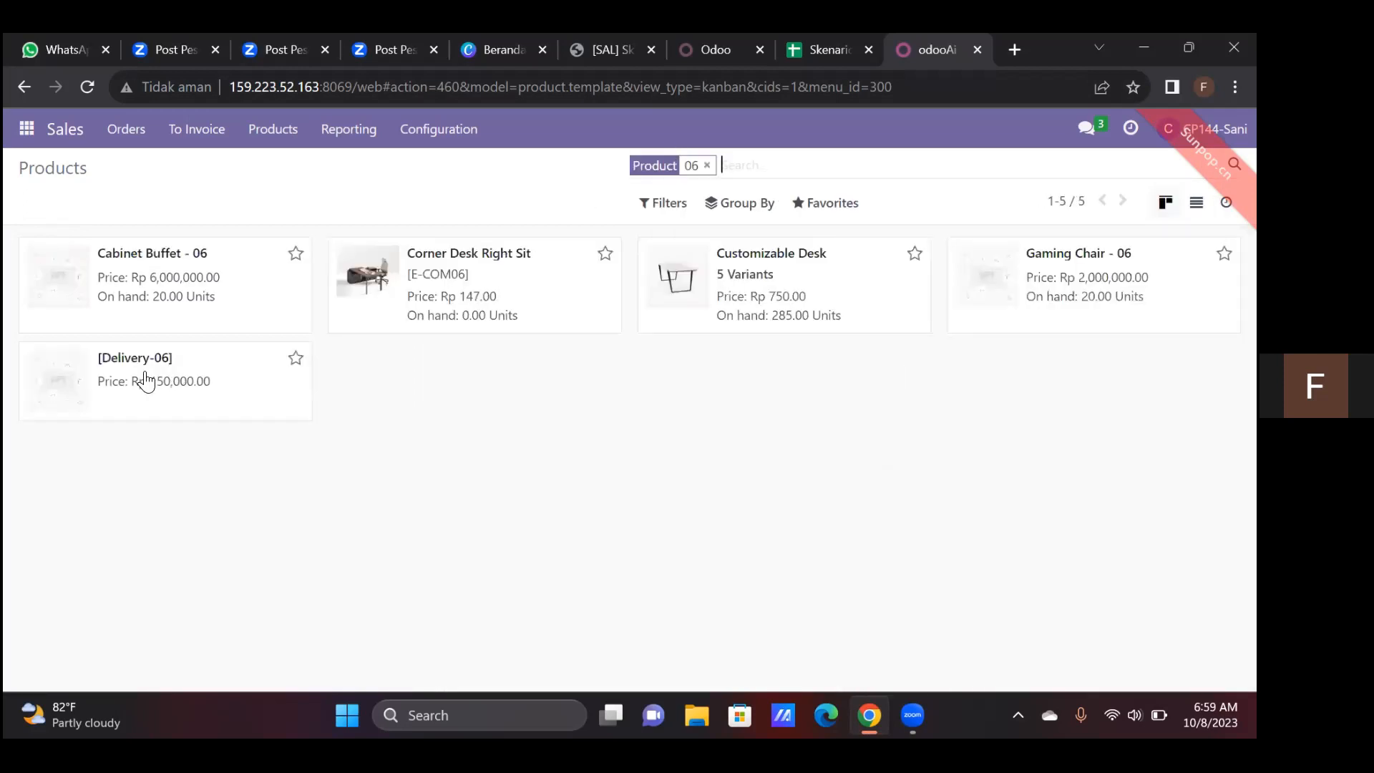
Examine the general information of the Cabinet Buffet - 06 and Gaming Chair - 06 products
click(177, 275)
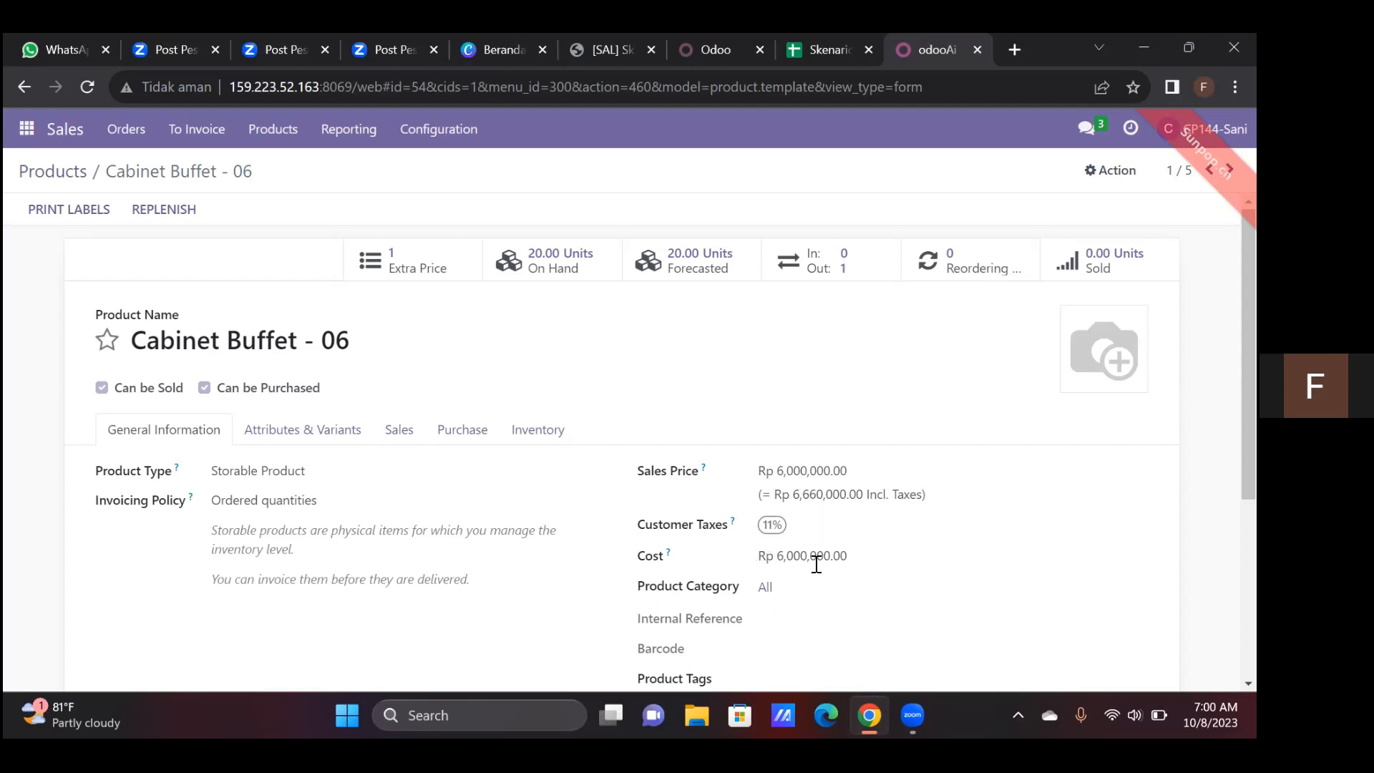
click(78, 184)
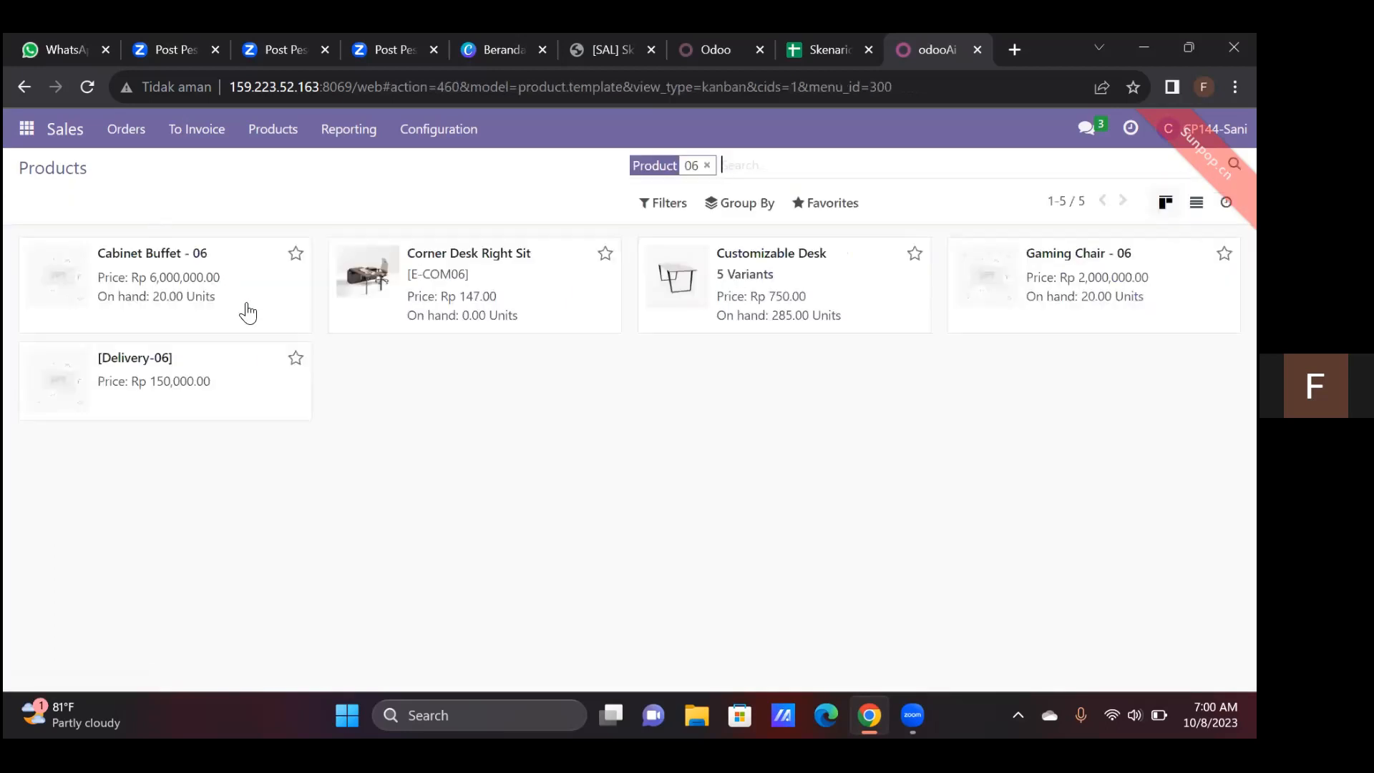
click(1049, 315)
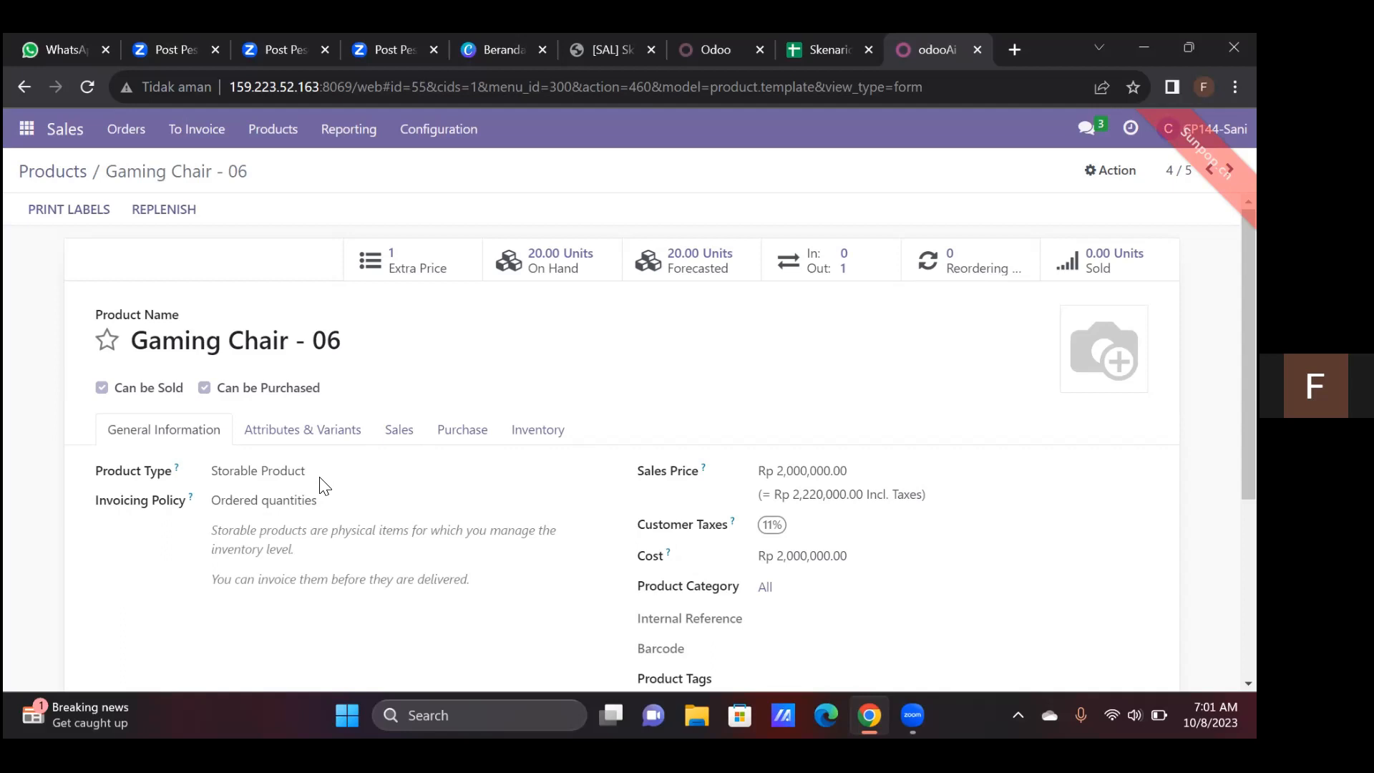
Search the pricelists for "06" and examine the price rules of Pricelist Sales 2023 - 06
click(281, 145)
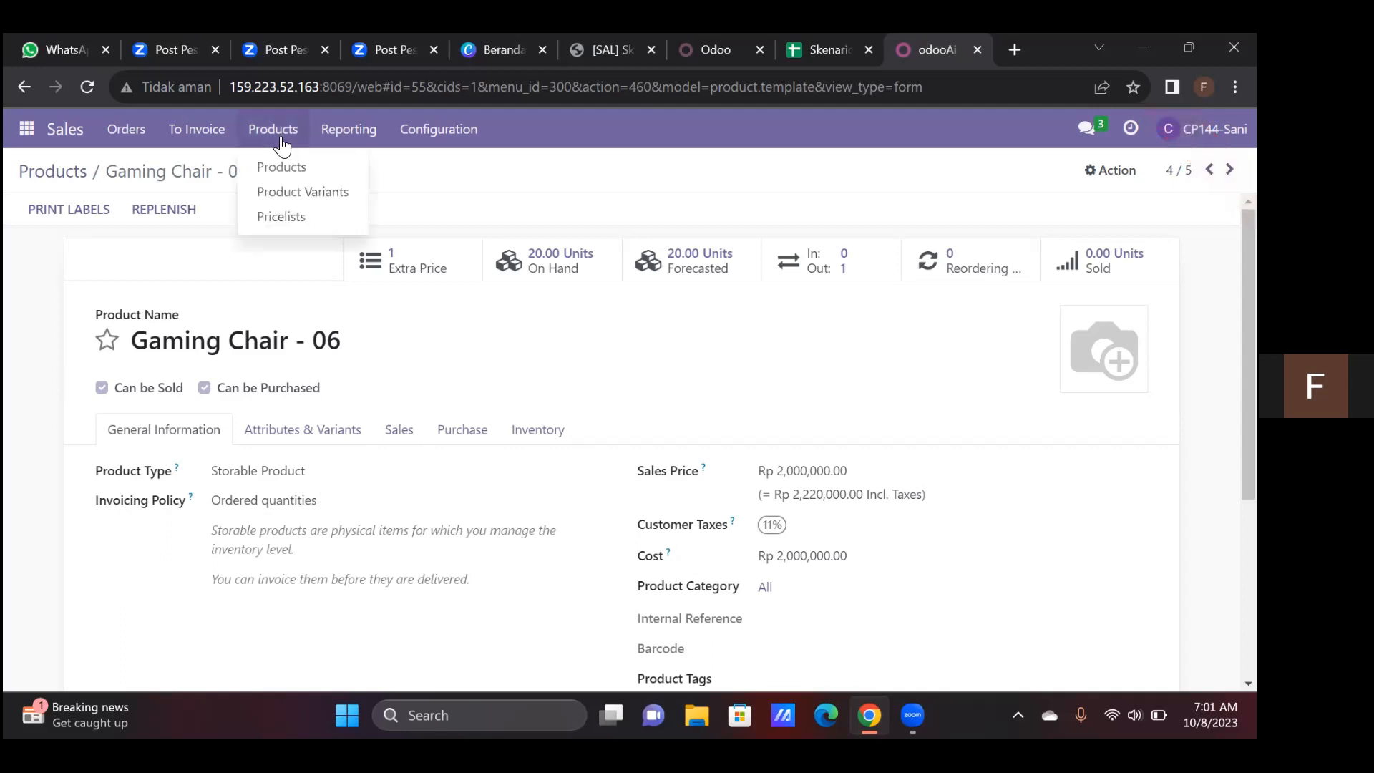
click(279, 217)
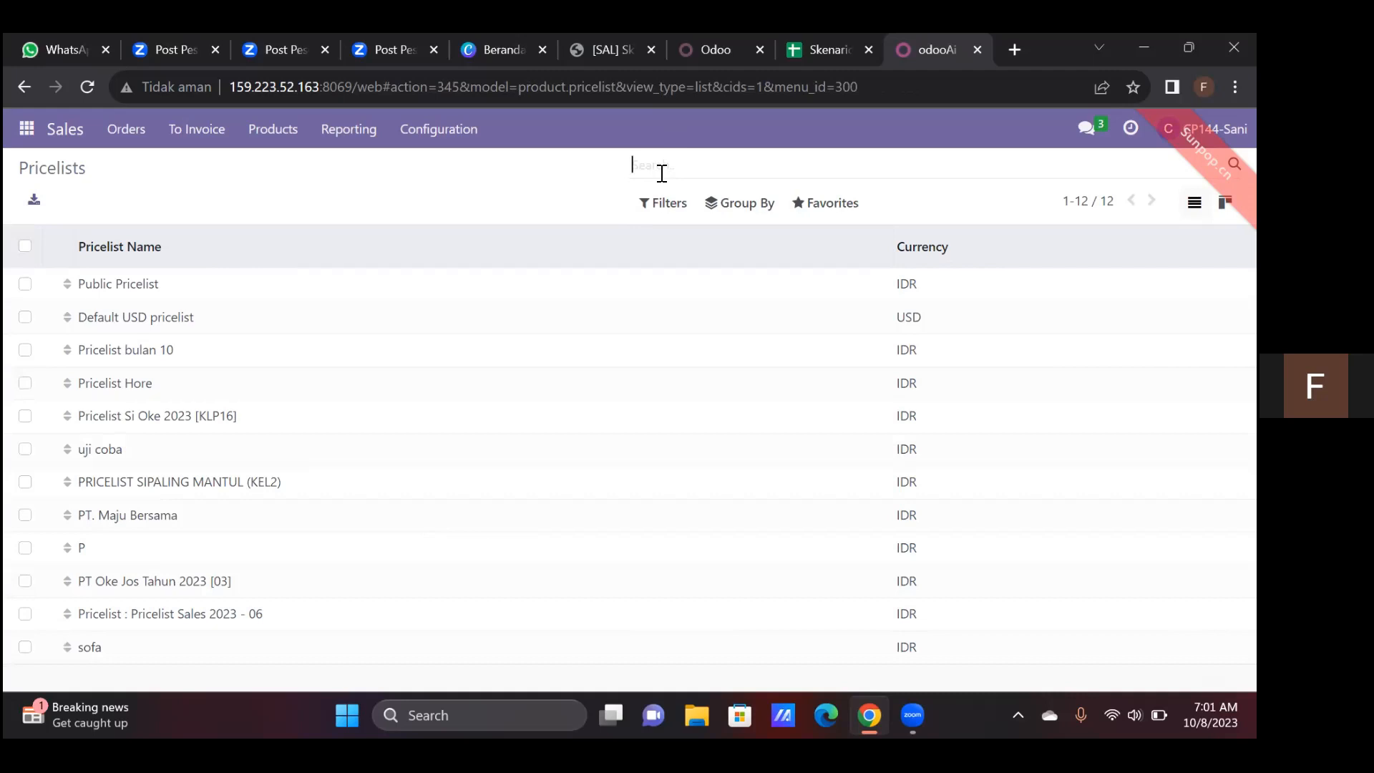
text(06)
key(Return)
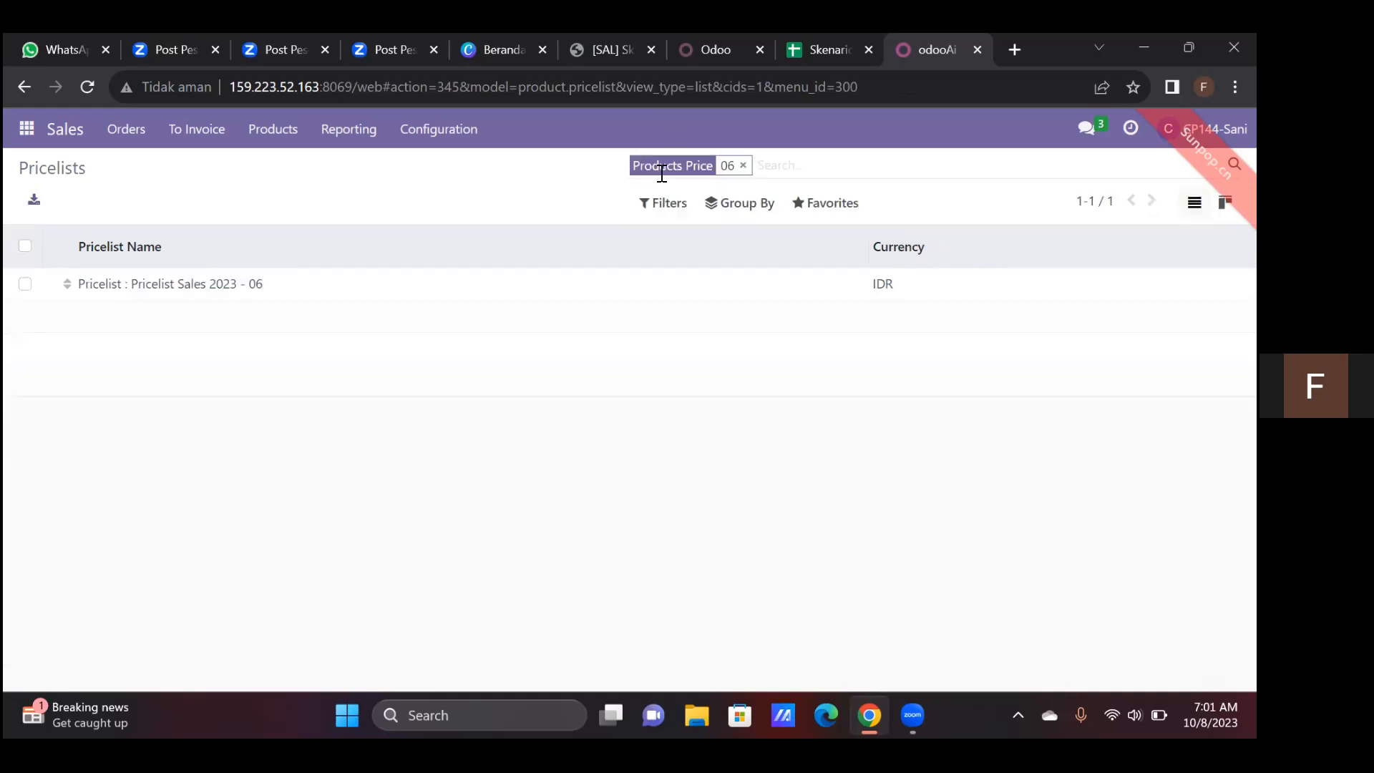
click(518, 294)
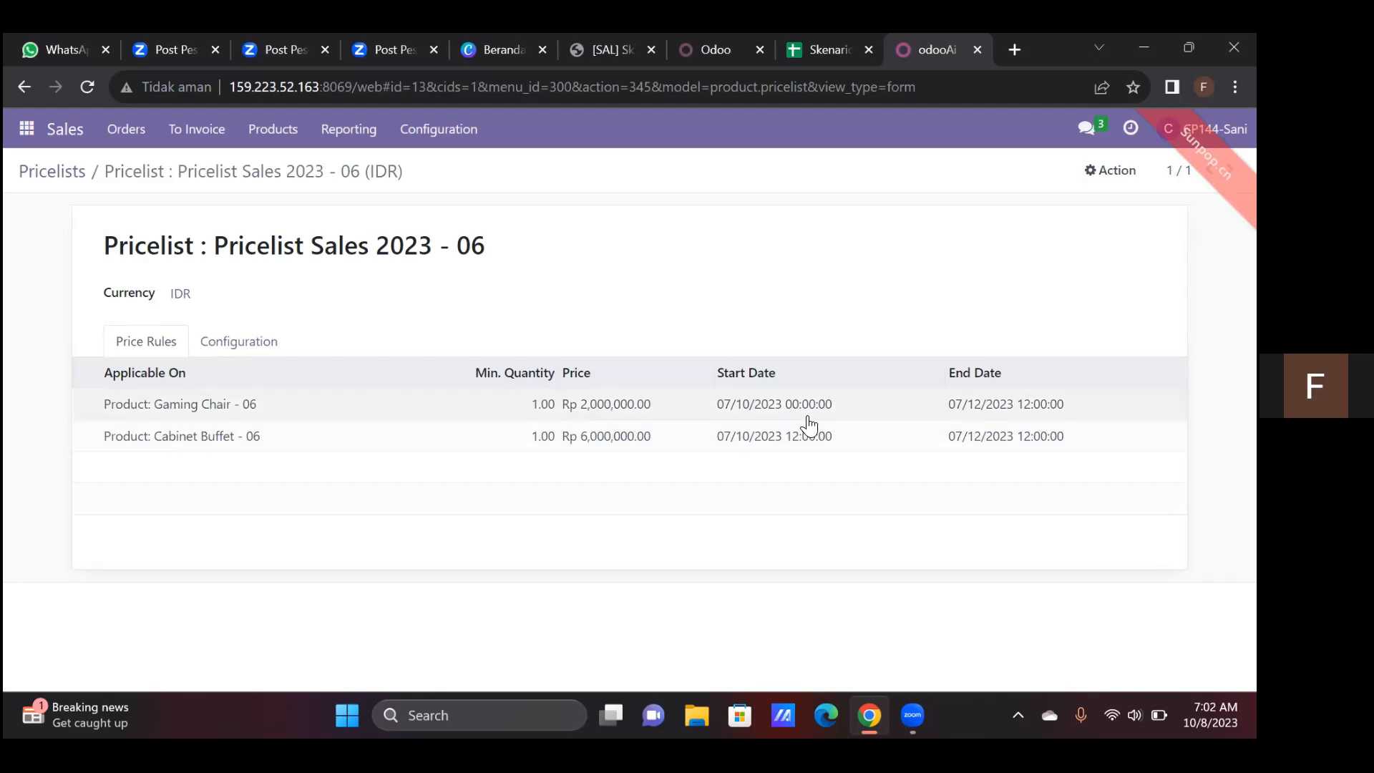
click(939, 410)
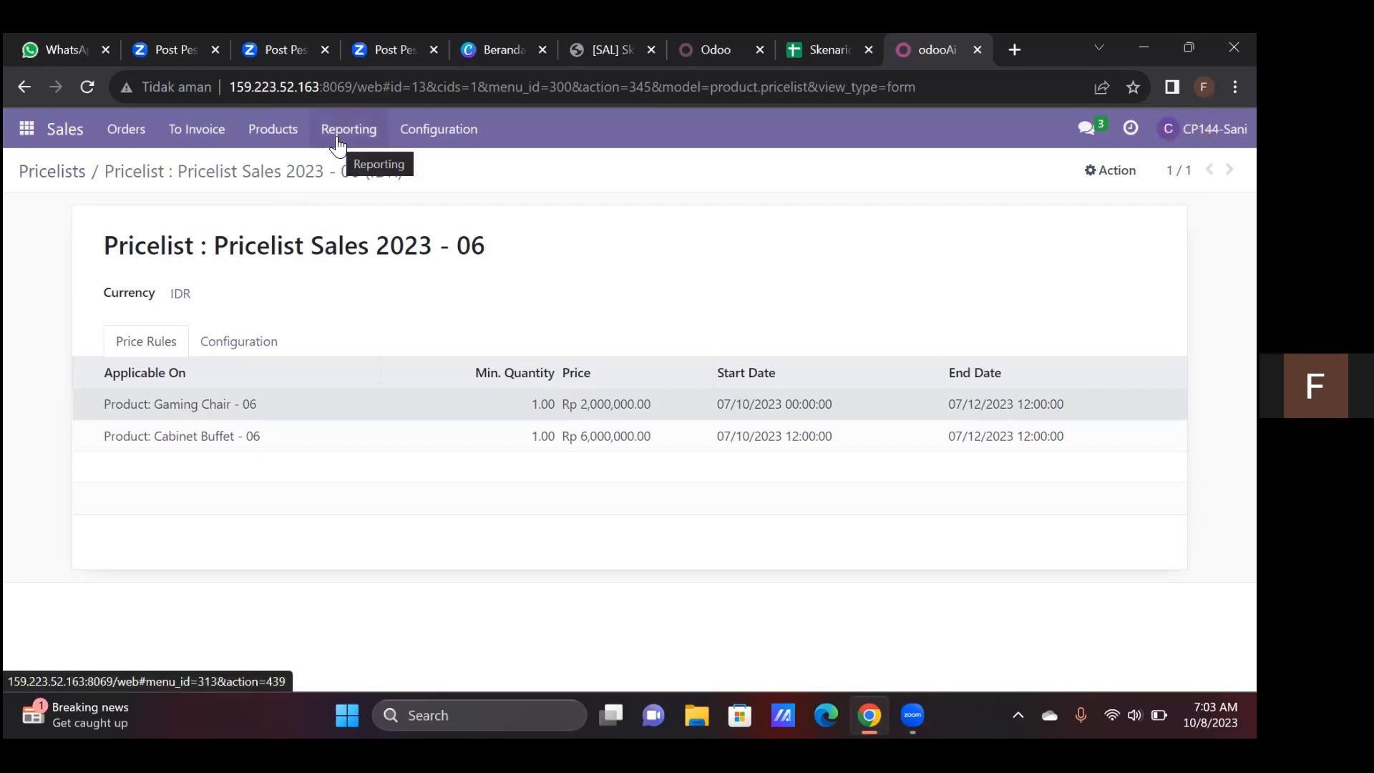
Open the Jakarta - Sulawesi shipping method and examine its provider, delivery product and fixed price
click(275, 136)
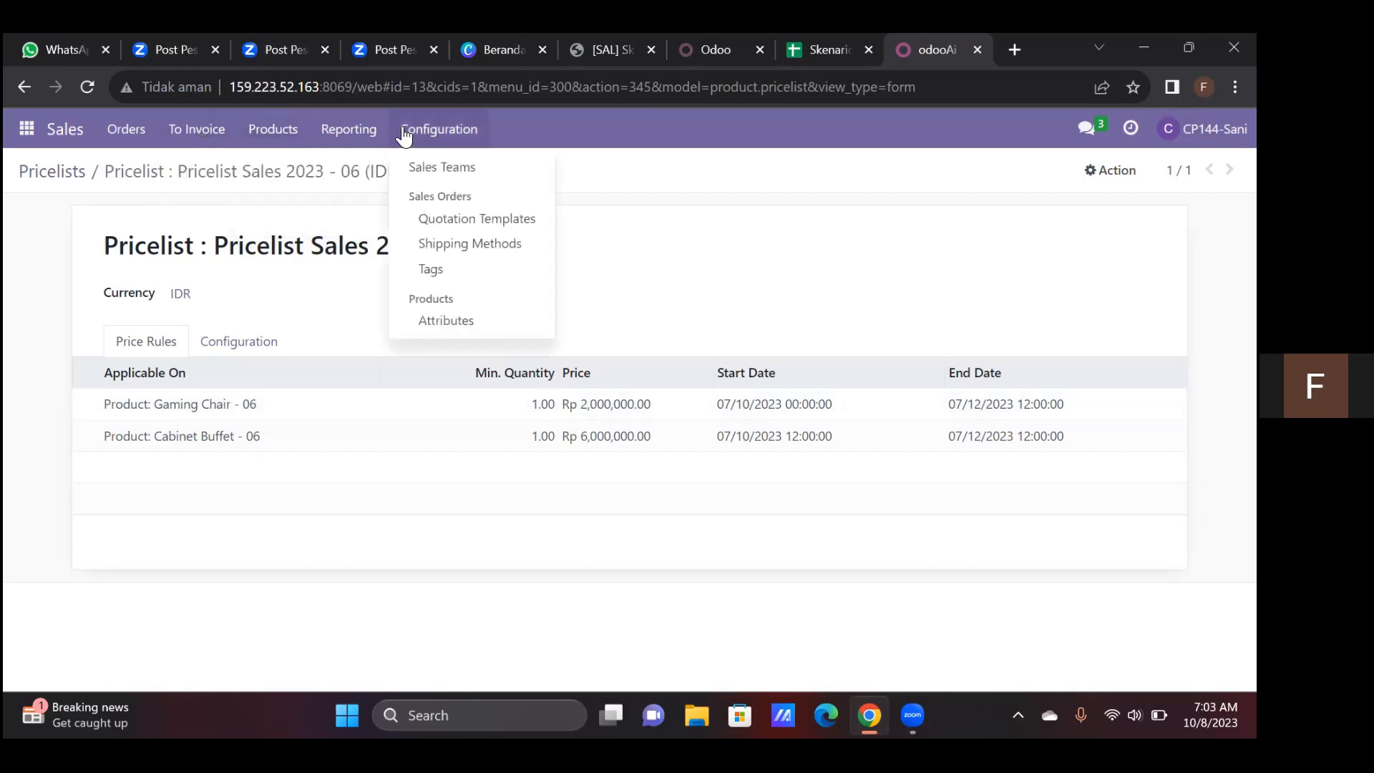
click(459, 246)
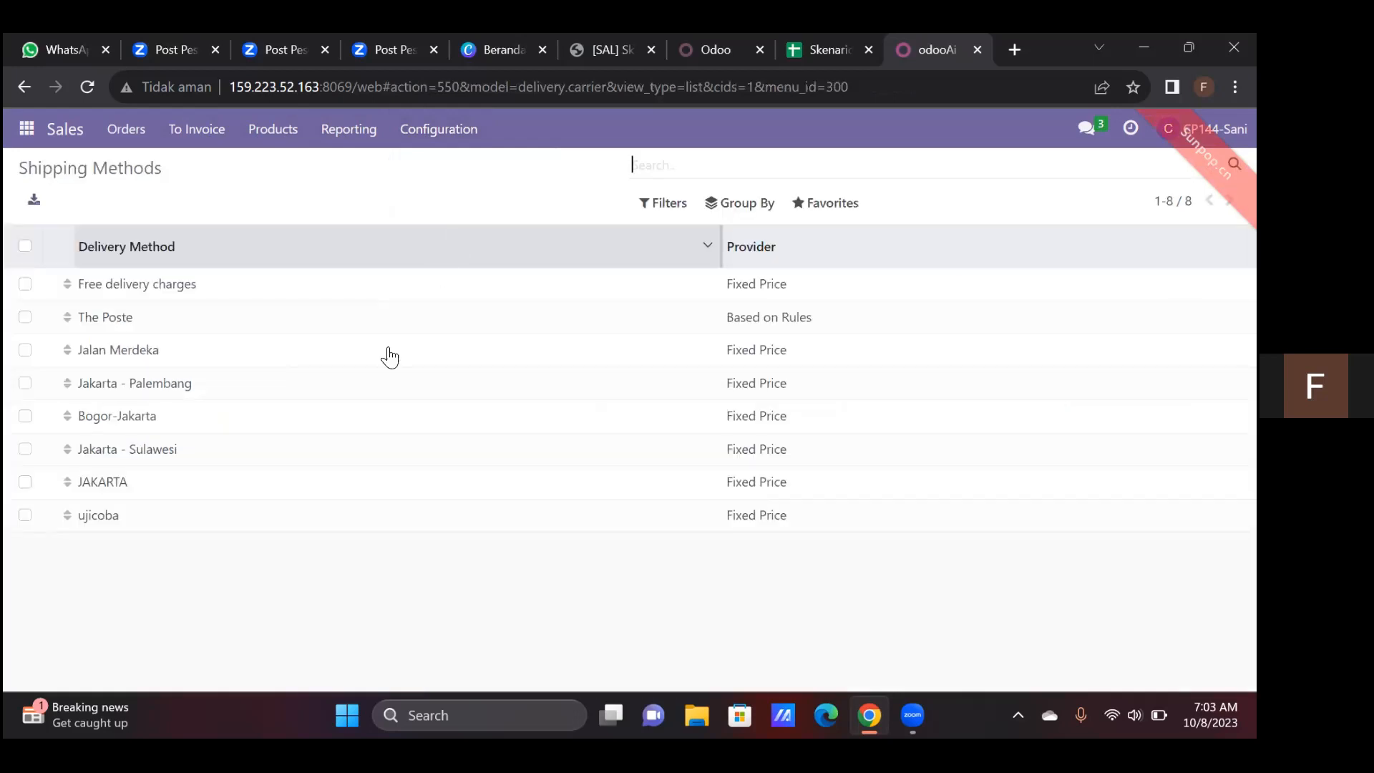
click(310, 451)
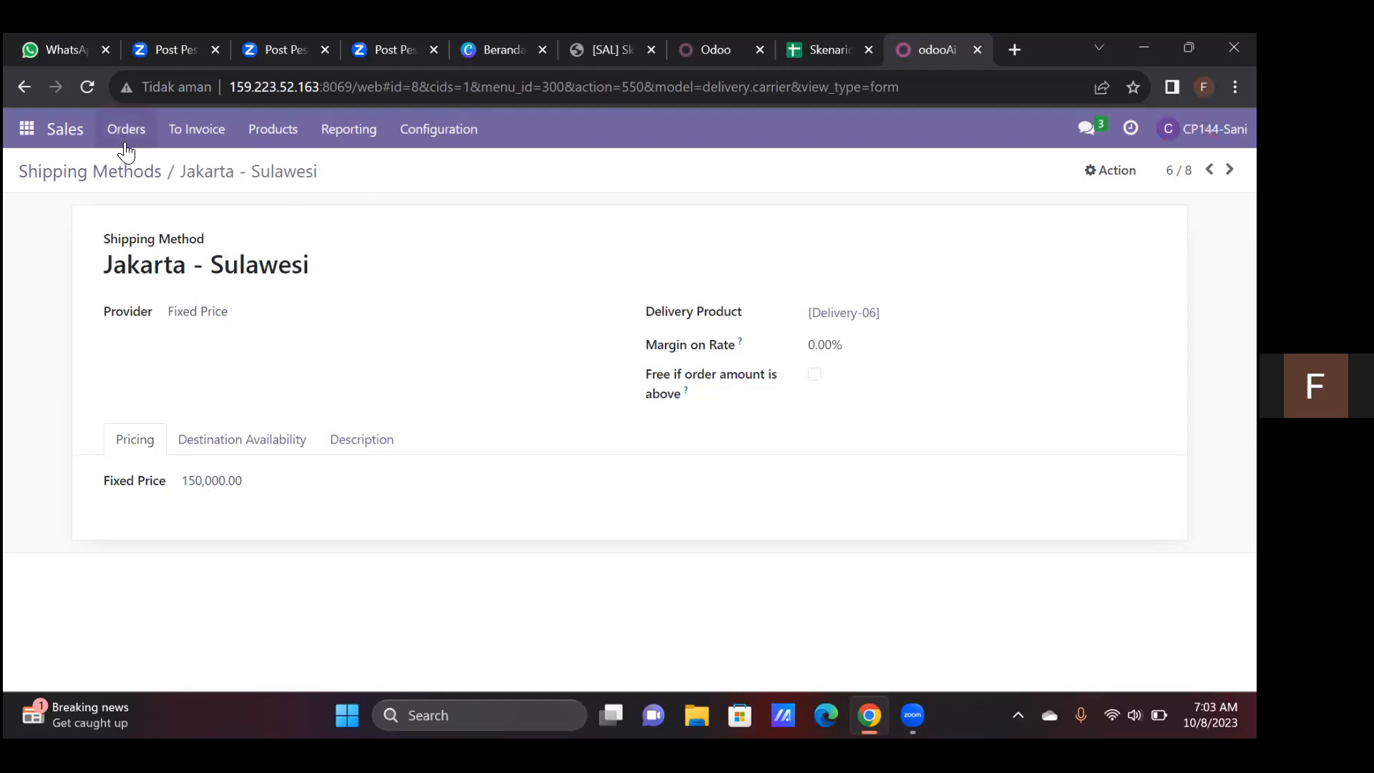
Return to Quotations, remove the My Quotations filter and start a new quotation
click(66, 129)
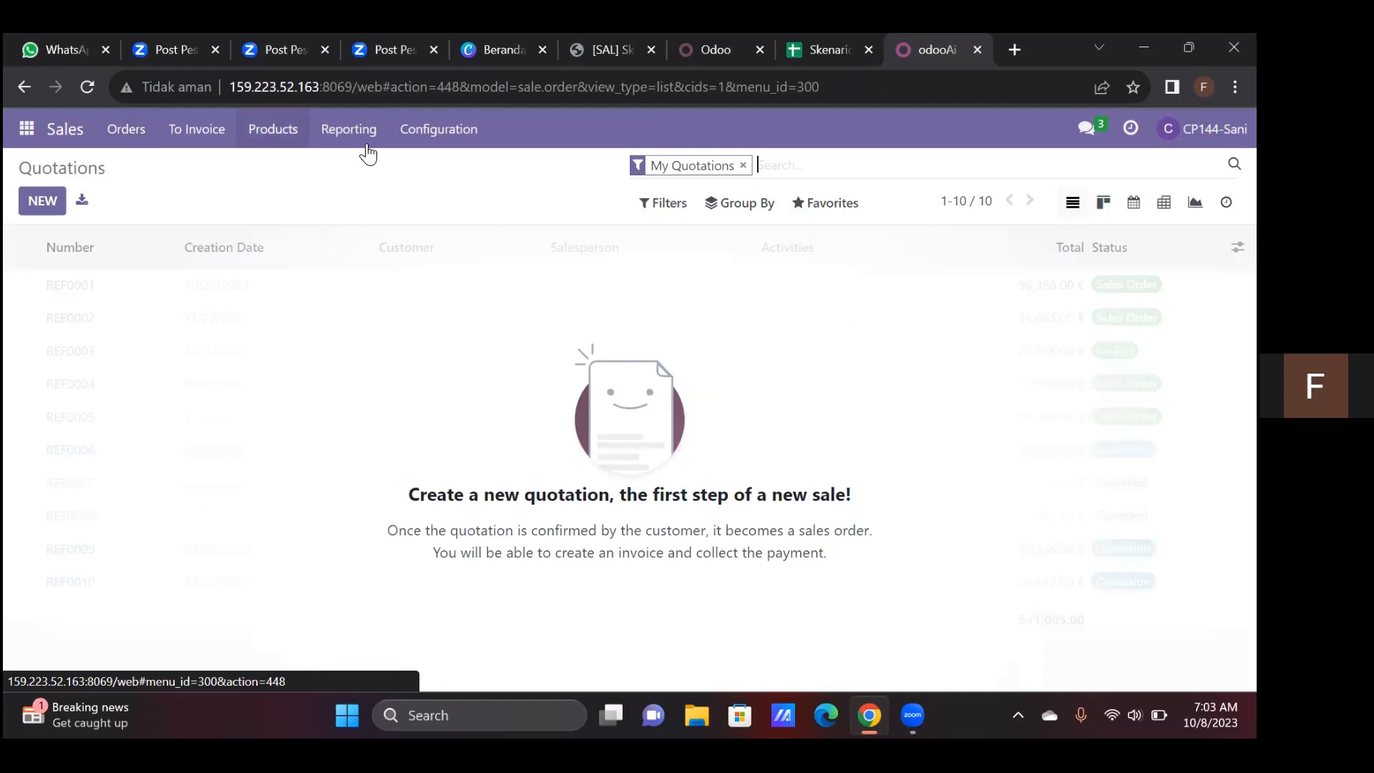
click(742, 166)
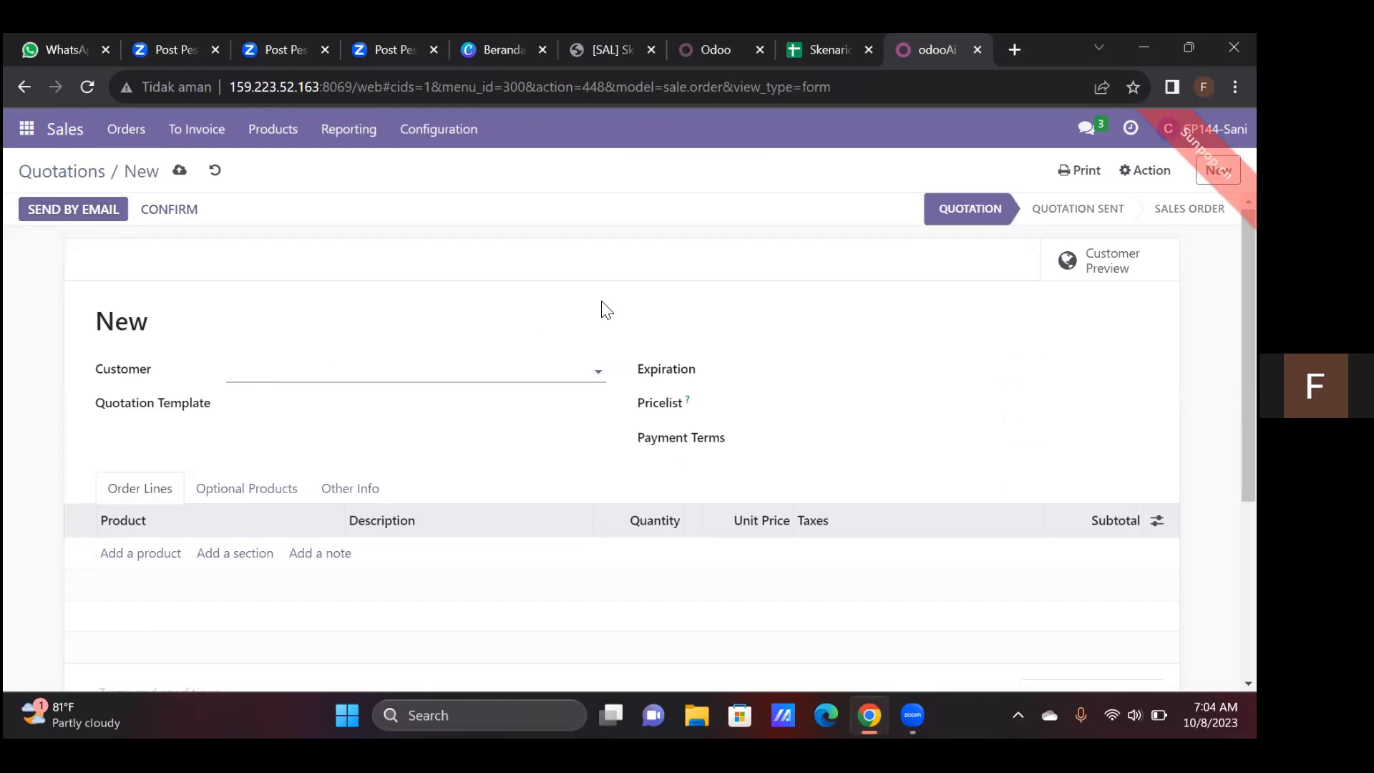
Switch to the Skenario Sales - Kel 6 spreadsheet and copy the customer PT. Sinar Mentari from the Pricelist, Quotation sheet
click(866, 62)
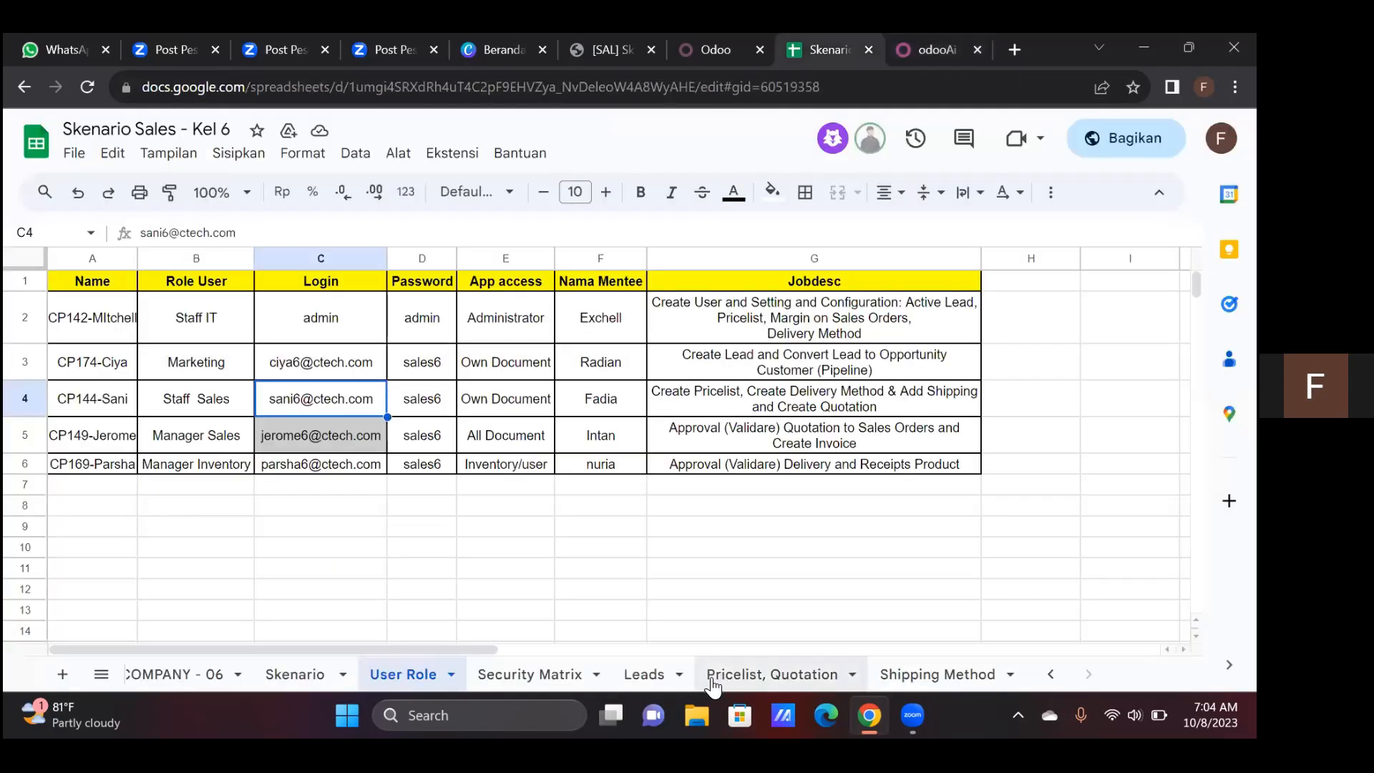
click(920, 677)
key(Right)
key(Right)
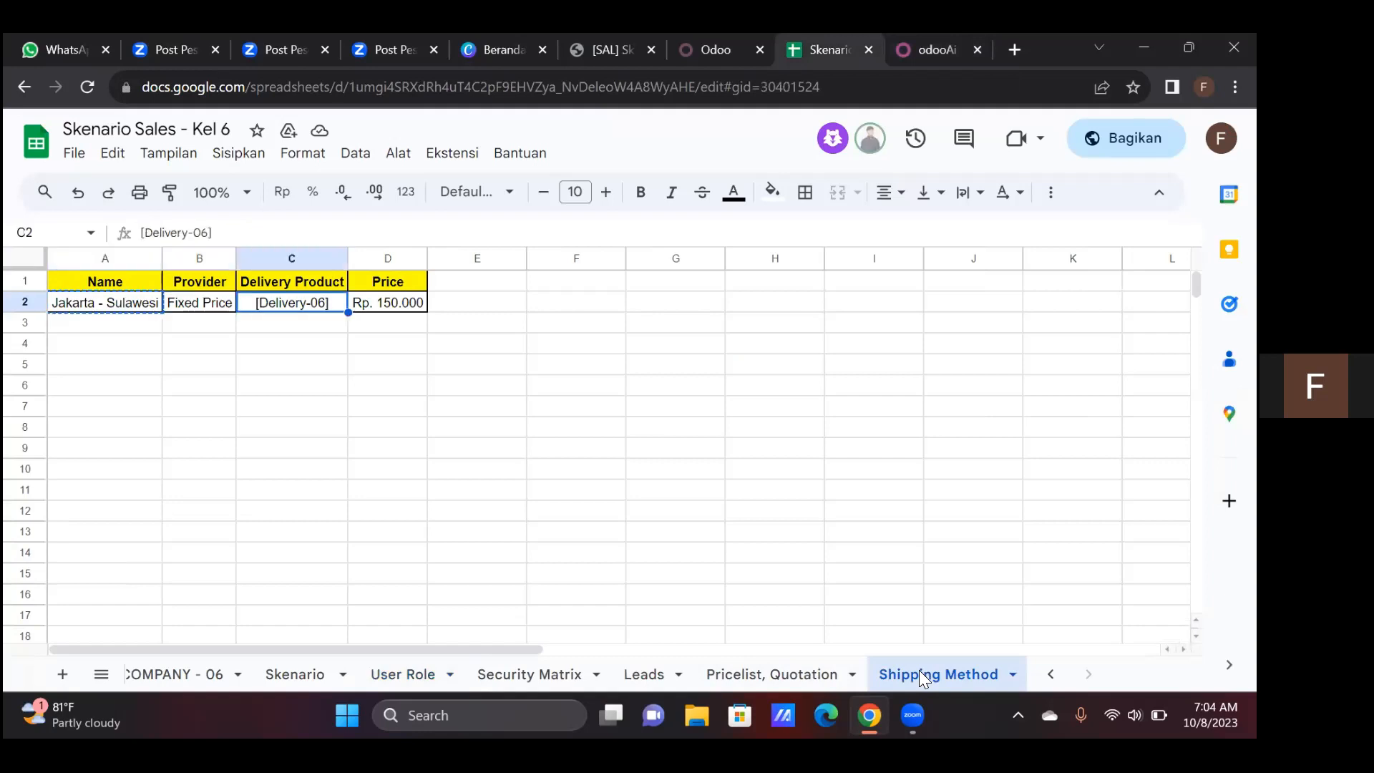
click(776, 675)
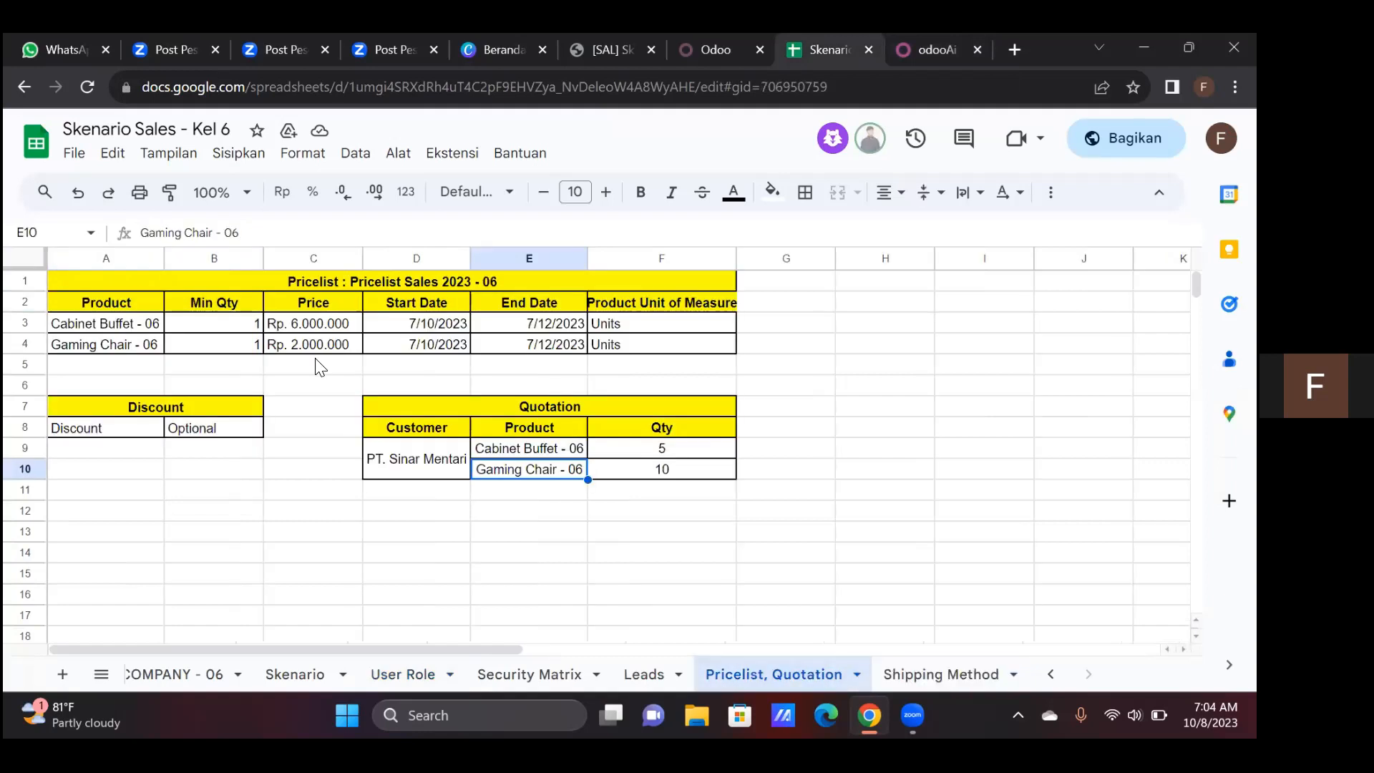
click(438, 456)
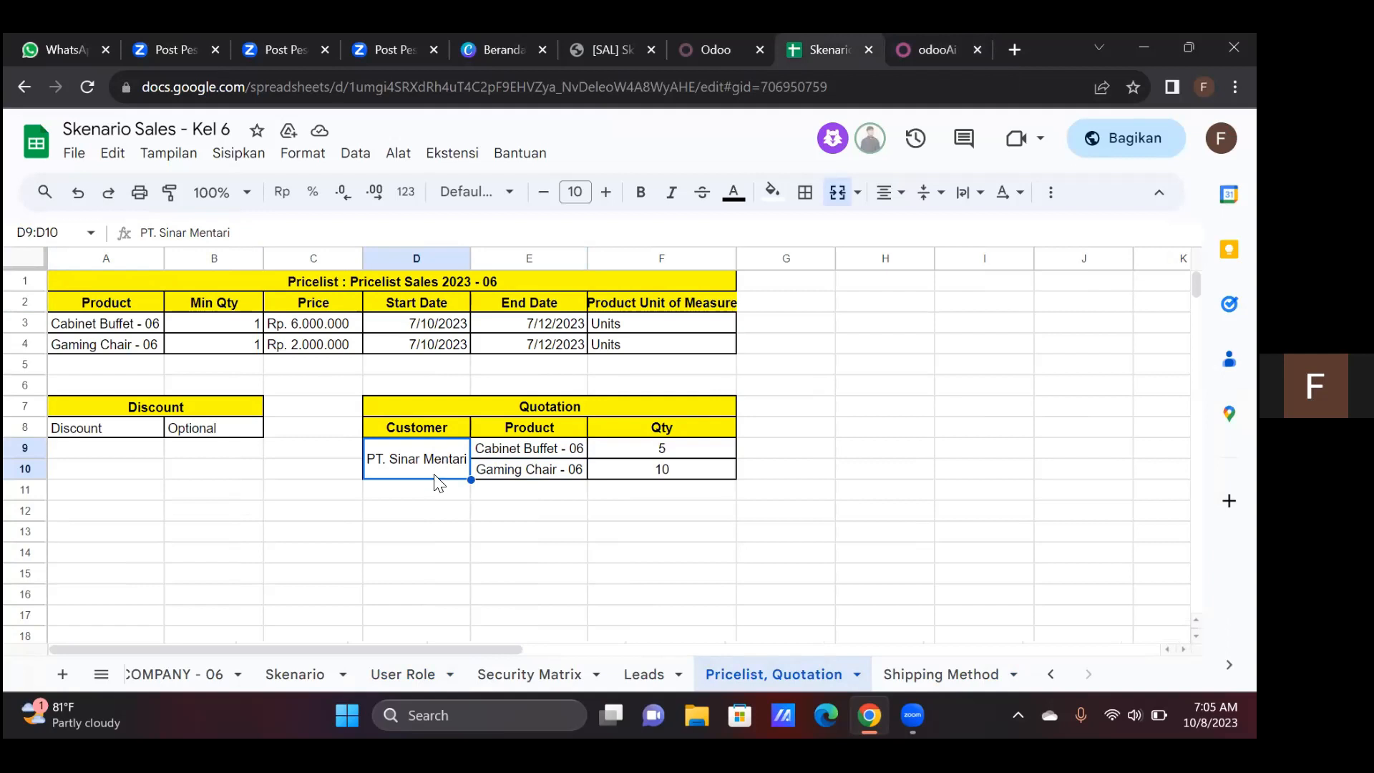
key(ctrl+c)
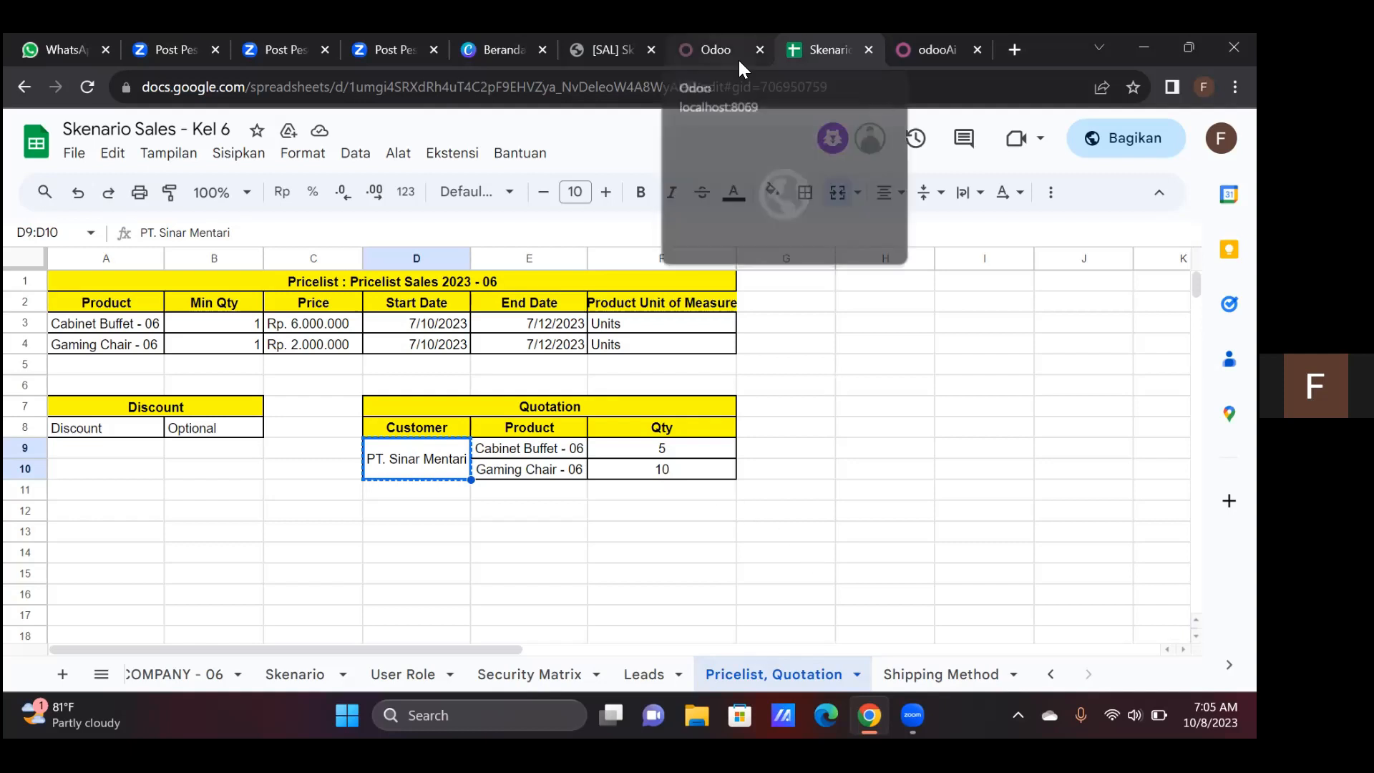
Switch back to Odoo and set the PT. Sinar Mentari quotation's pricelist to Pricelist Sales 2023 - 06 (IDR)
key(ctrl+Tab)
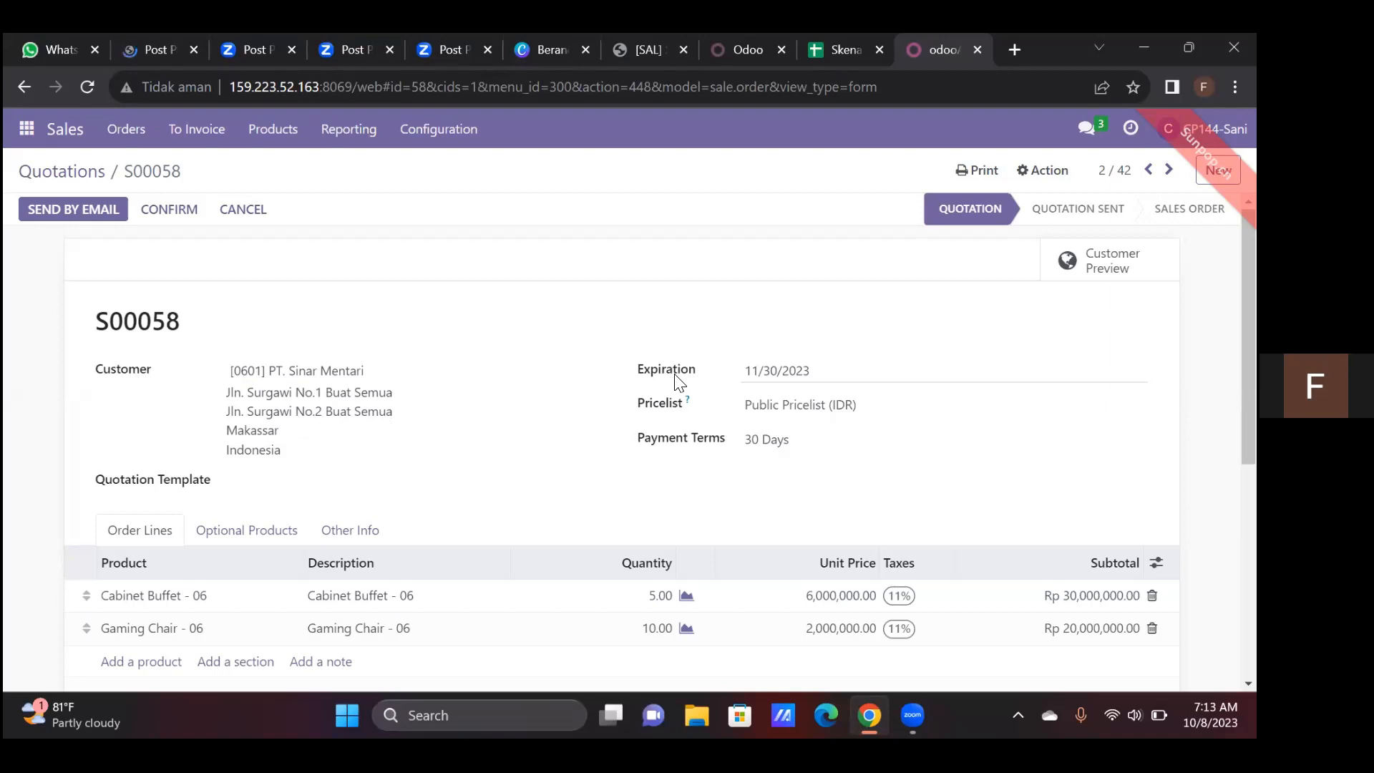
click(805, 402)
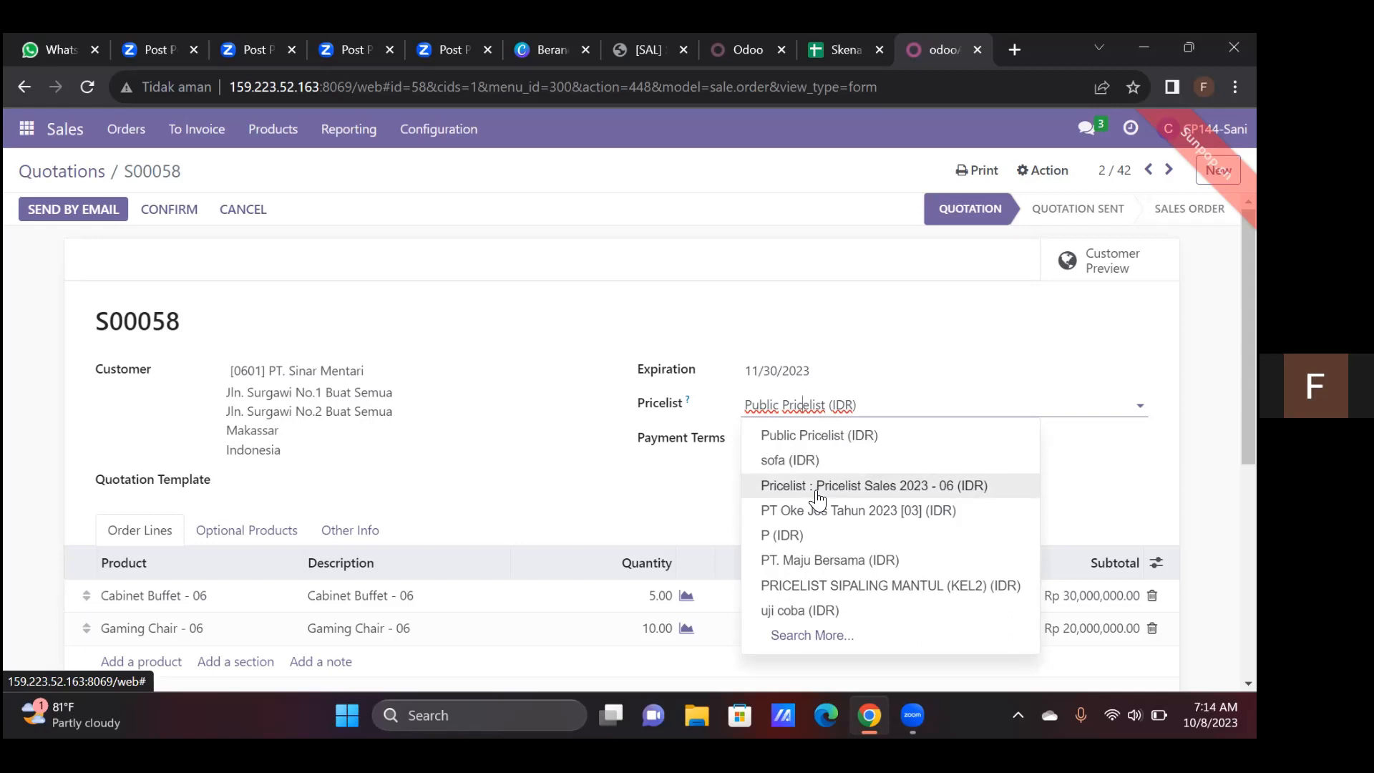
click(818, 487)
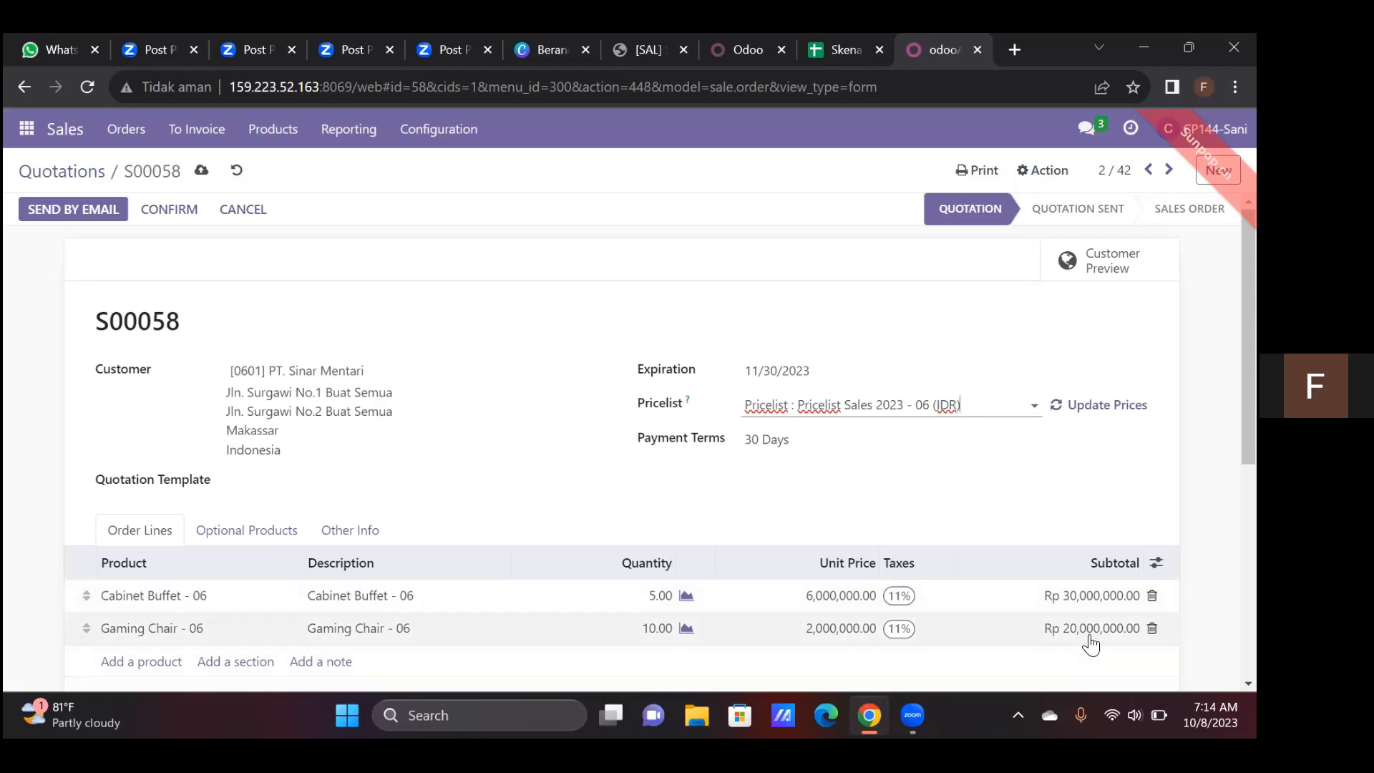
Add shipping to the quotation using the Jakarta - Sulawesi shipping method
scroll(621, 444, down, 5)
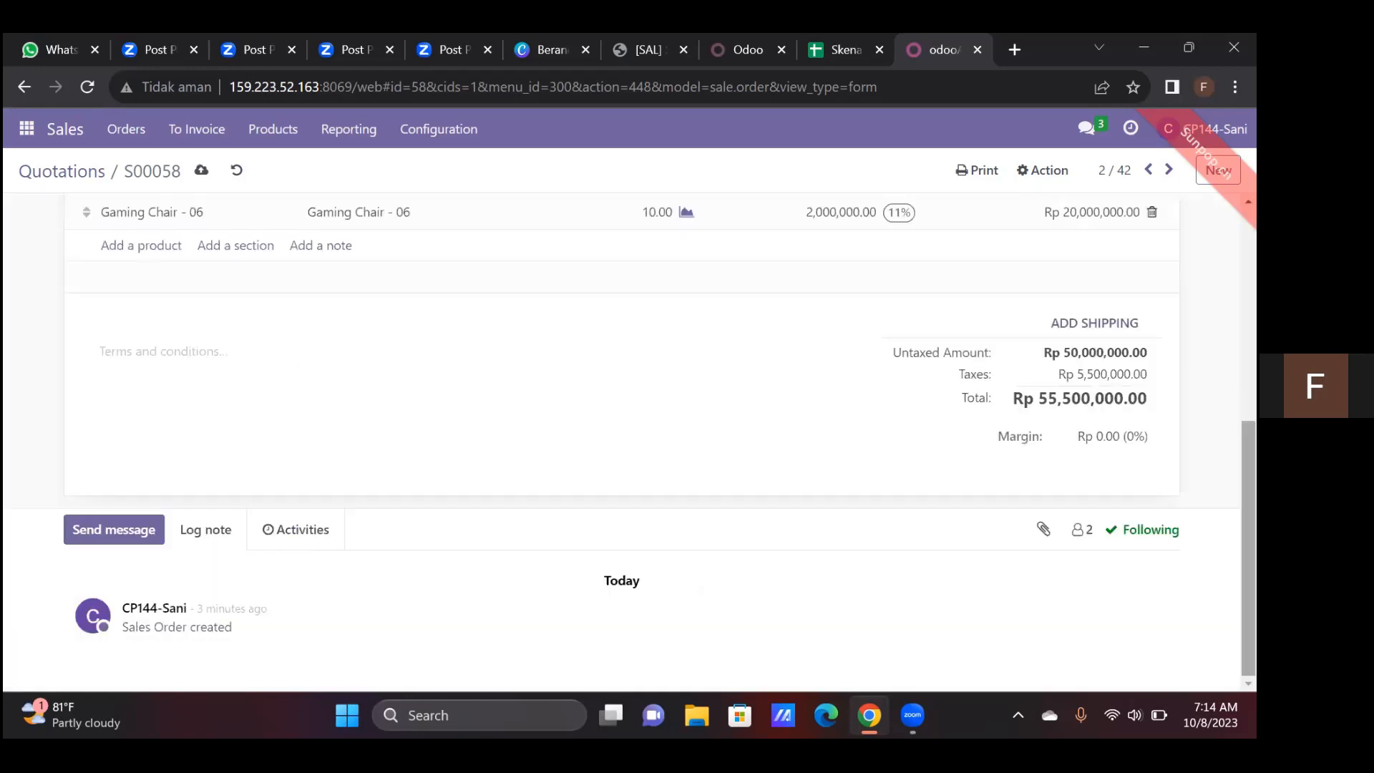
click(1096, 323)
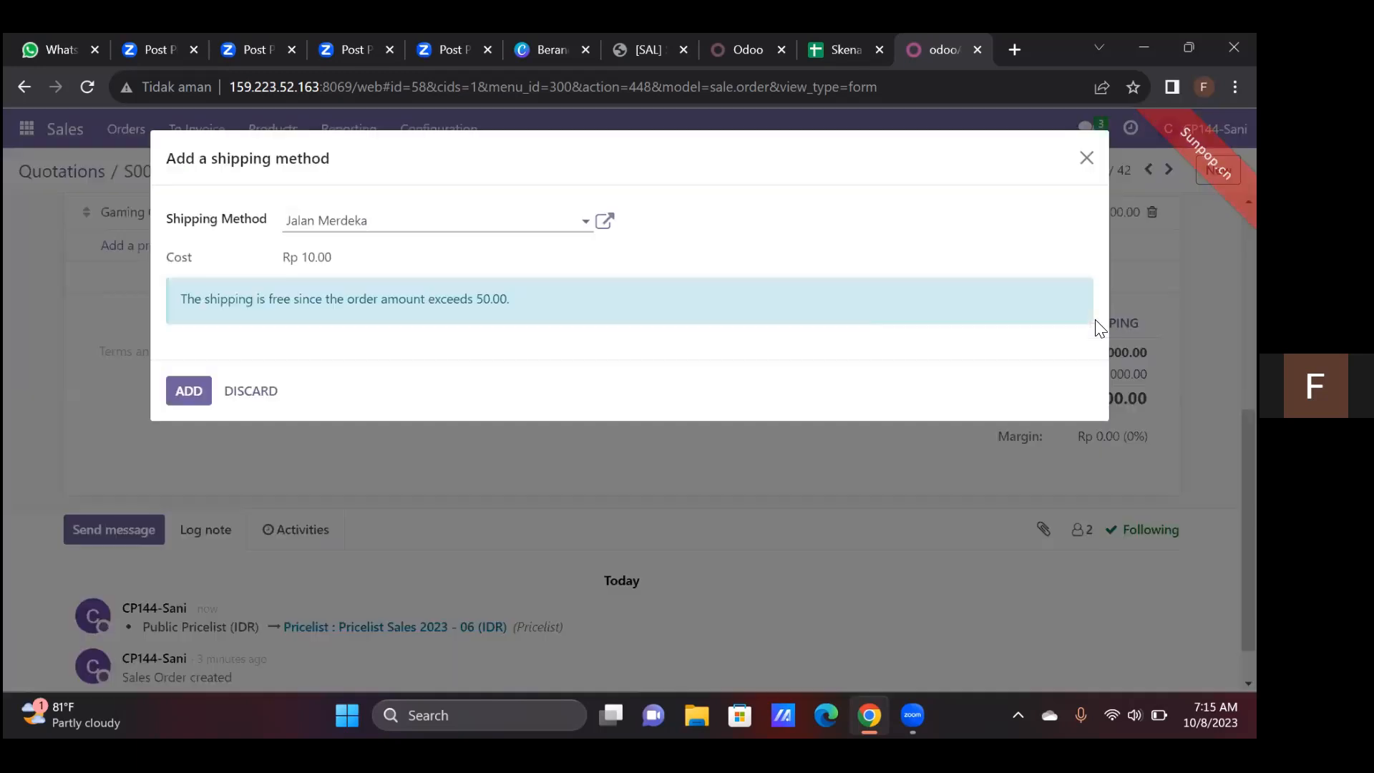
click(553, 211)
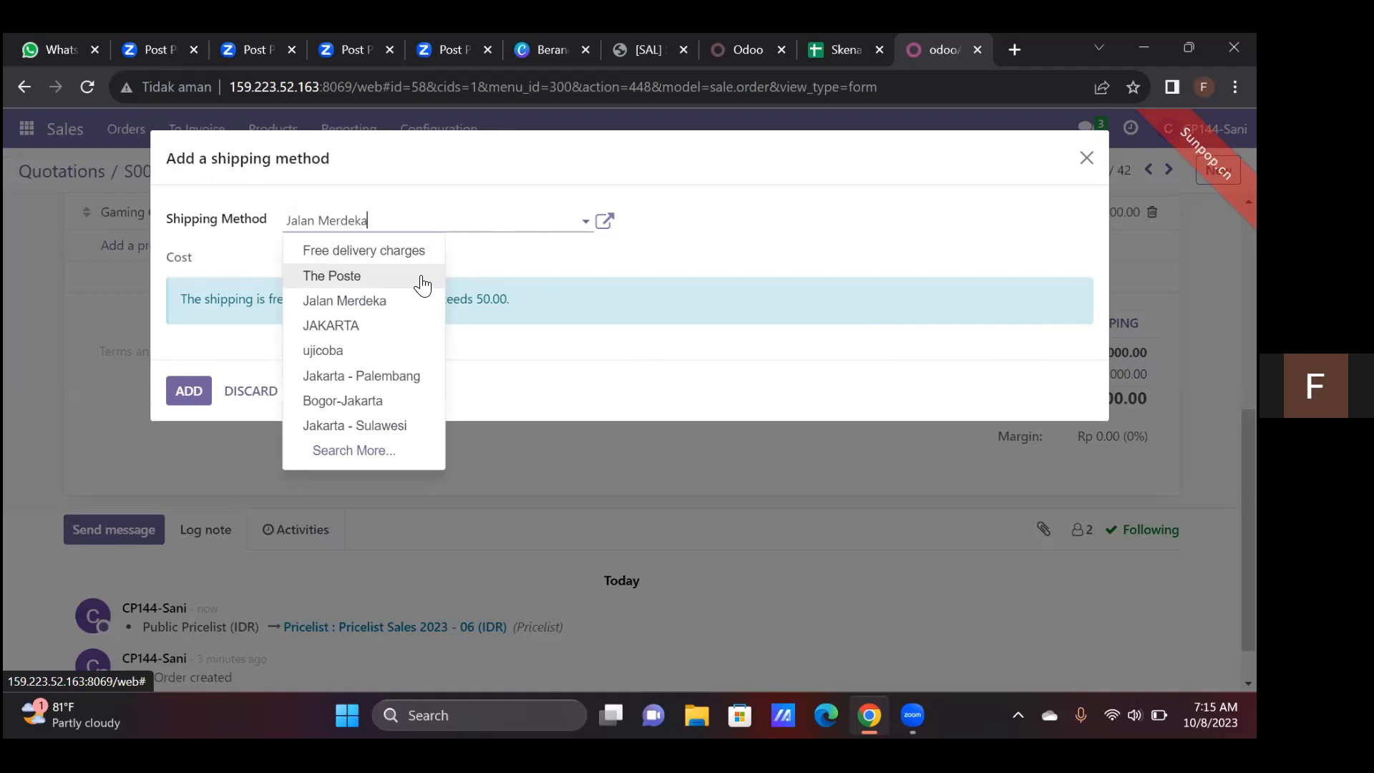
click(371, 431)
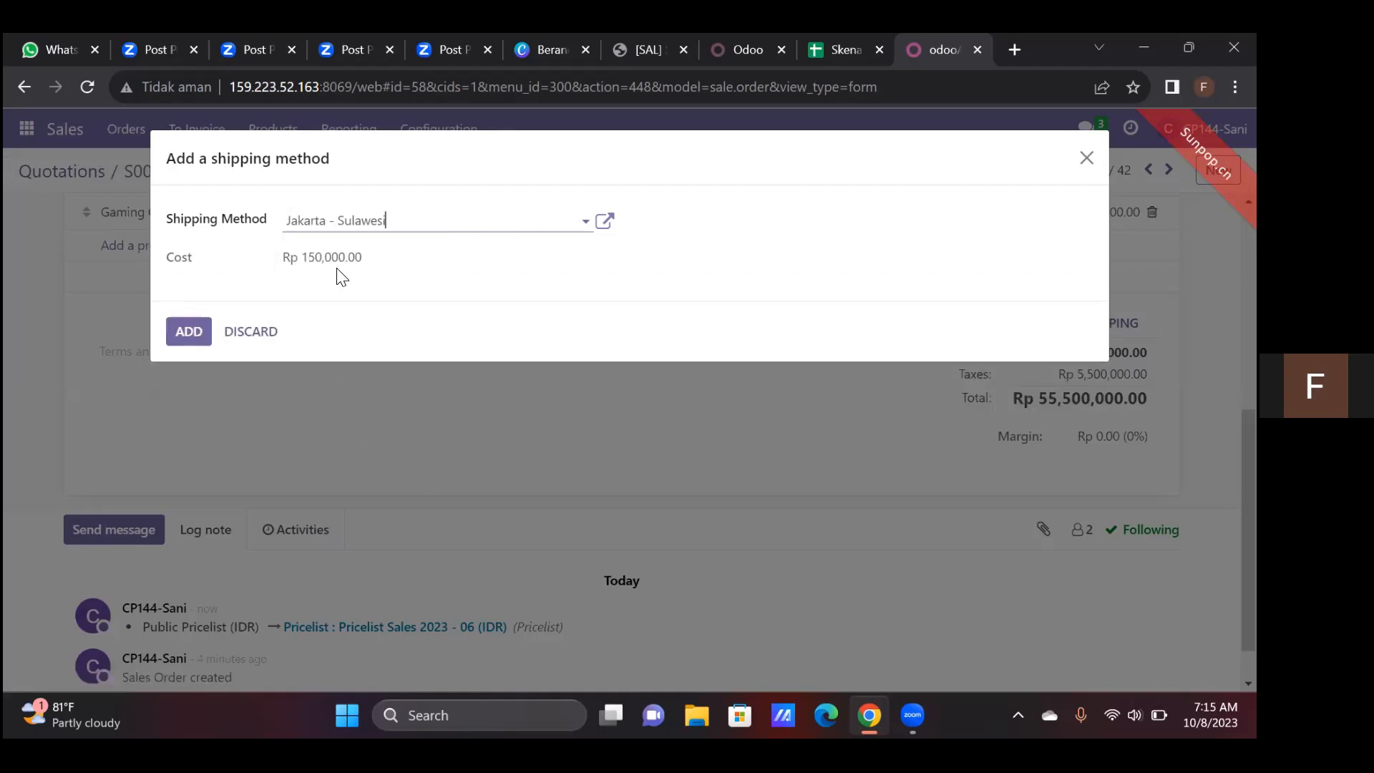
click(195, 334)
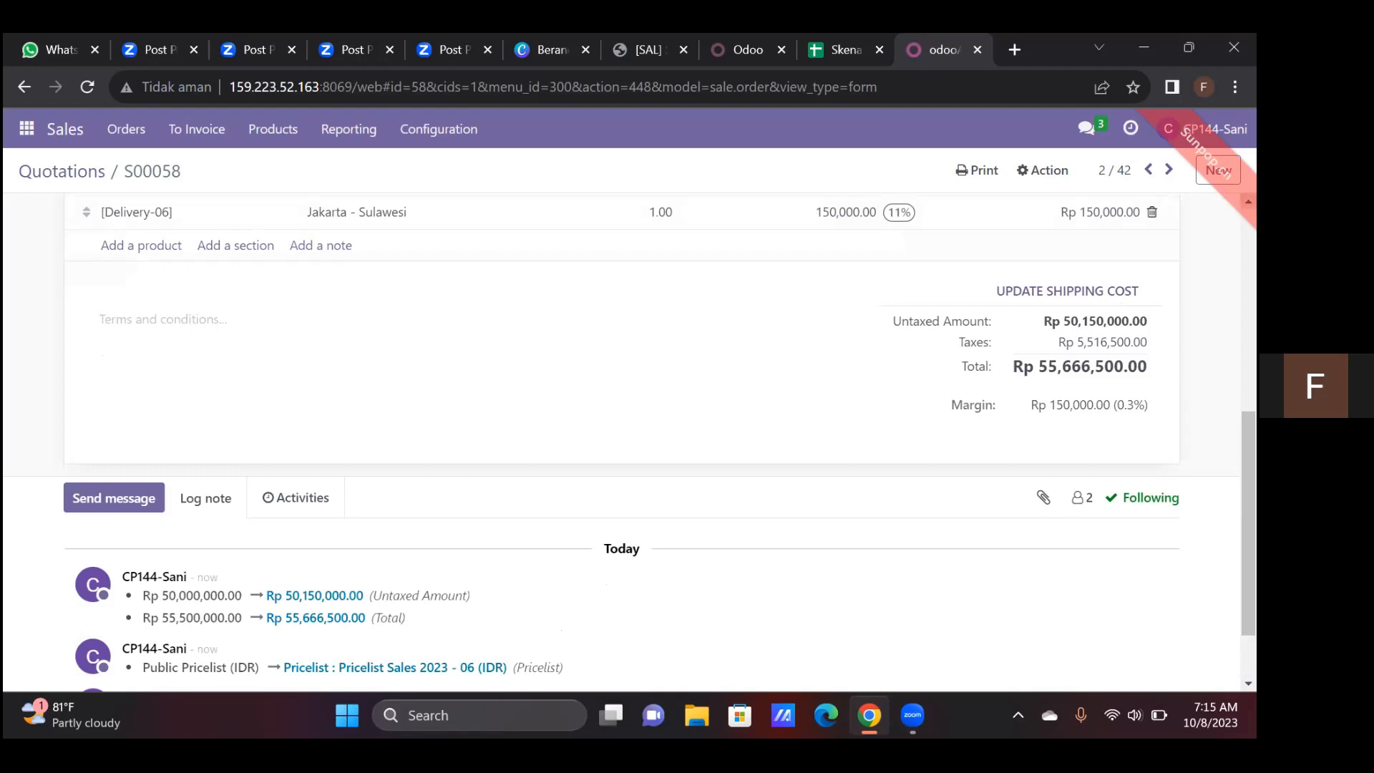
Review the quotation's order lines and send the quotation by email to PT. Sinar Mentari
scroll(656, 442, up, 3)
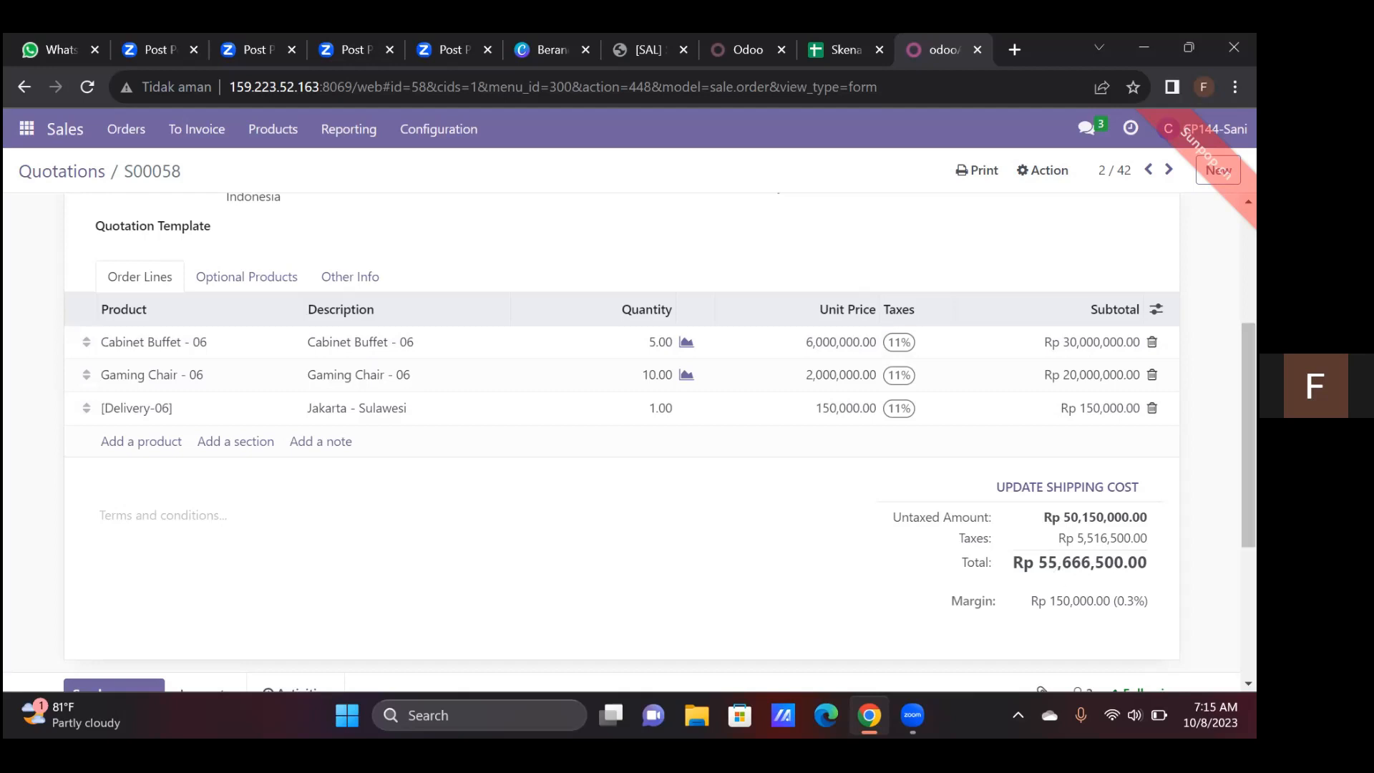
scroll(902, 369, up, 4)
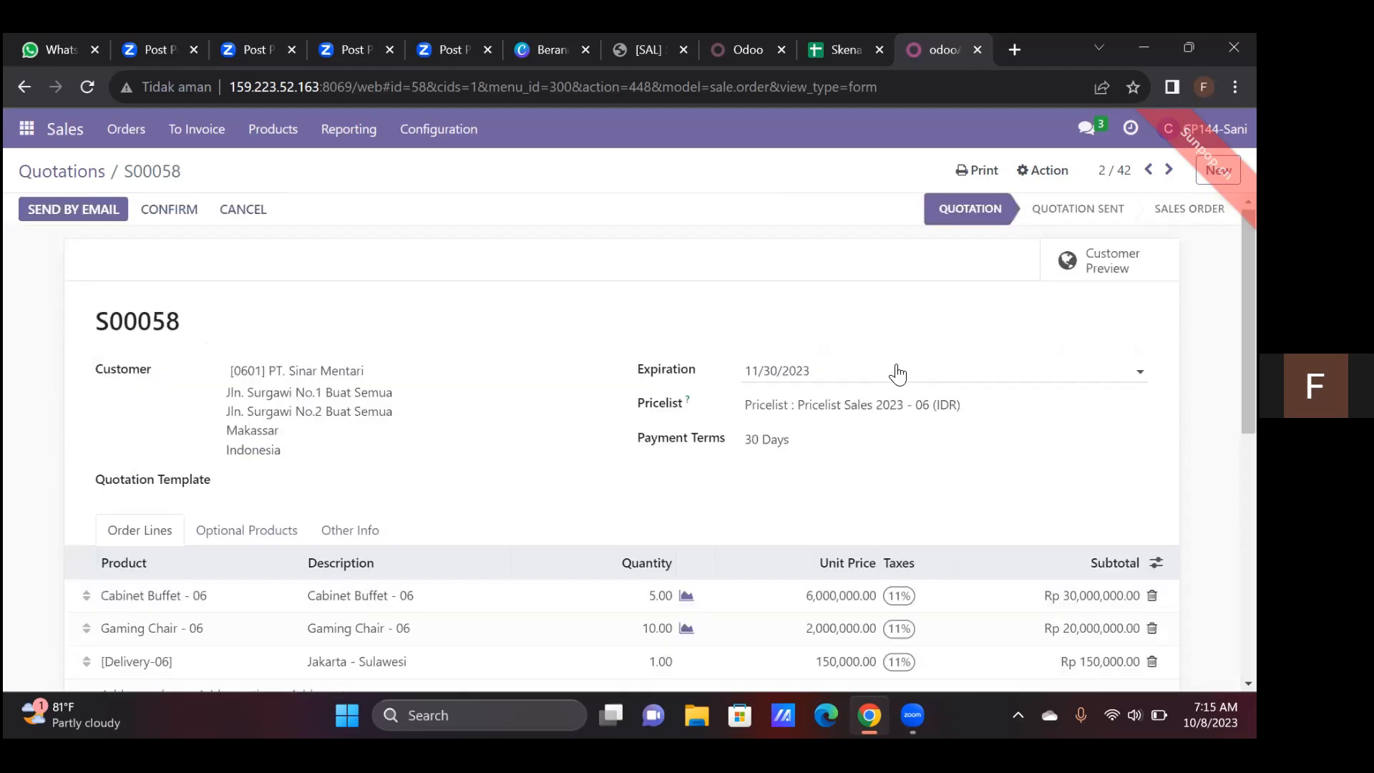
click(82, 213)
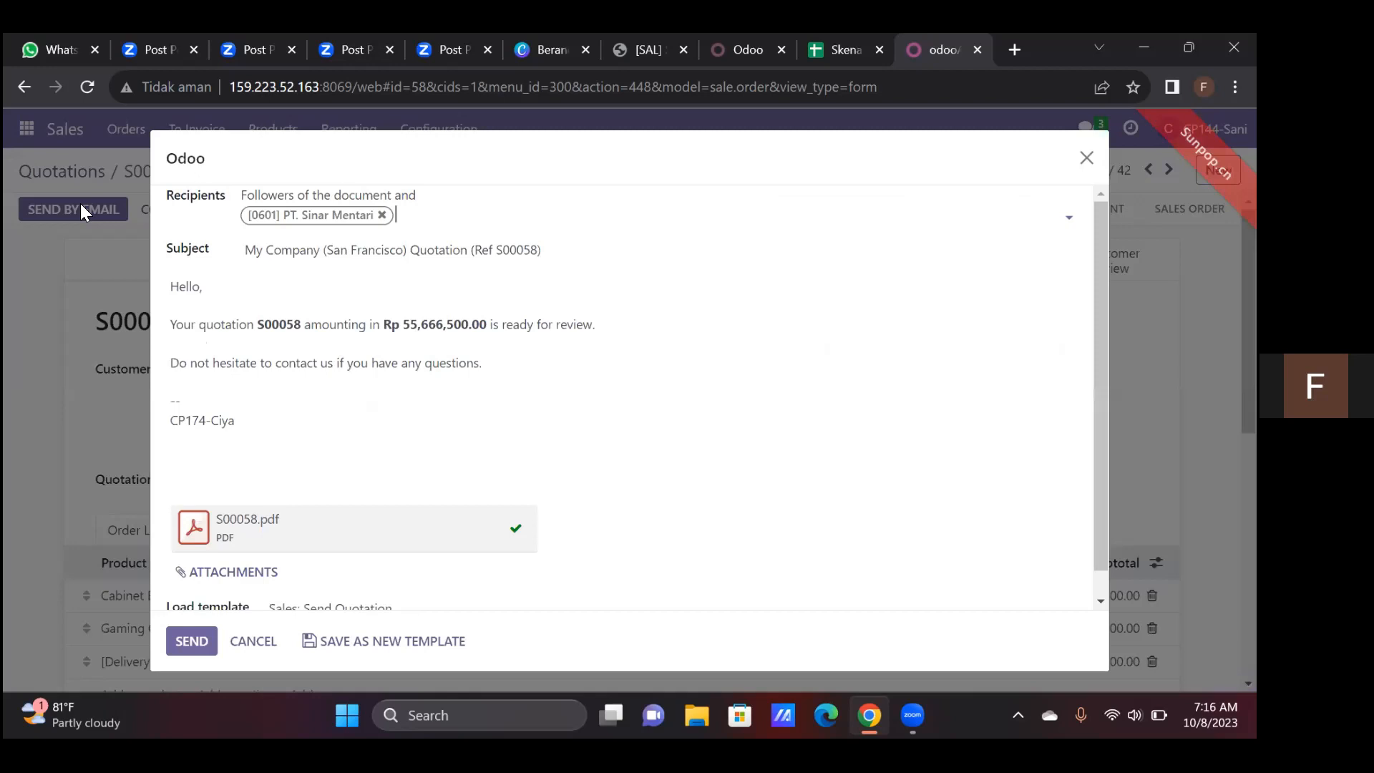
click(191, 642)
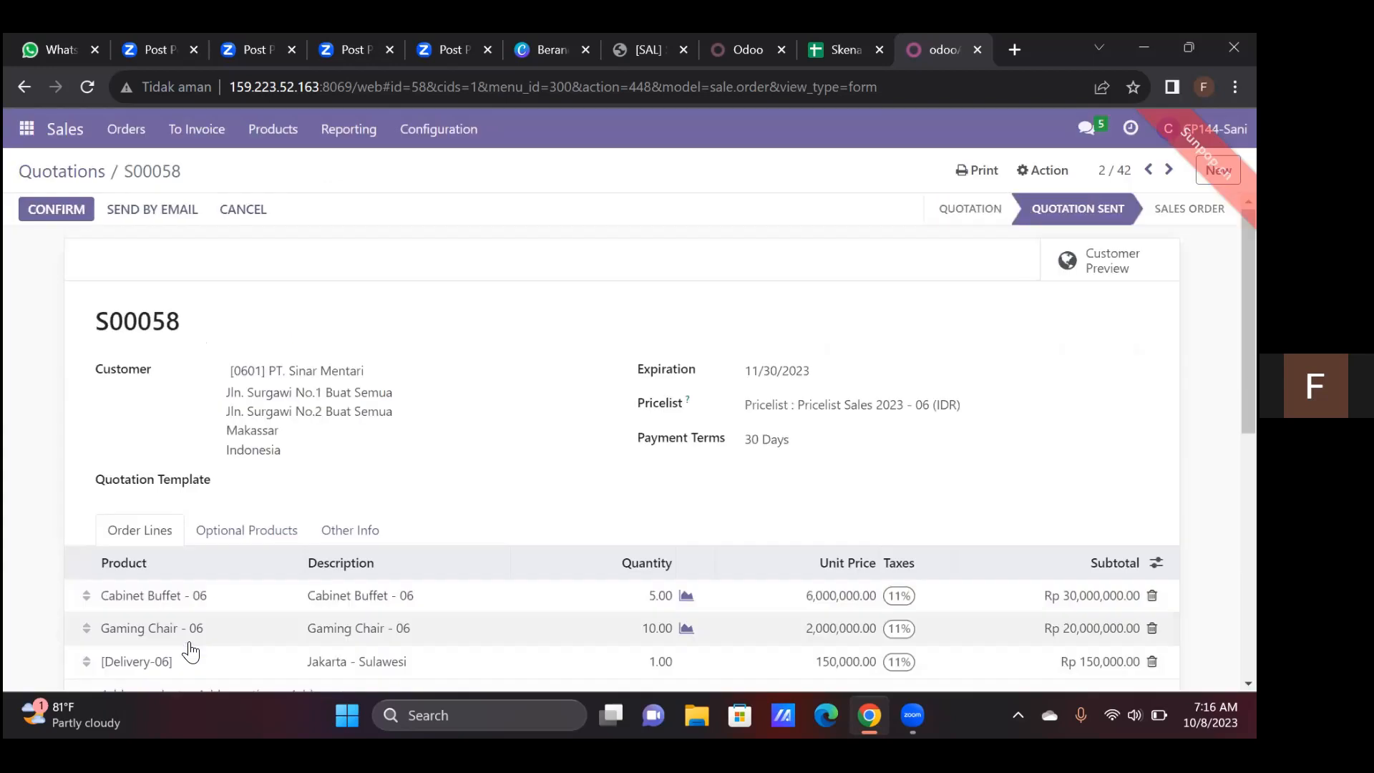